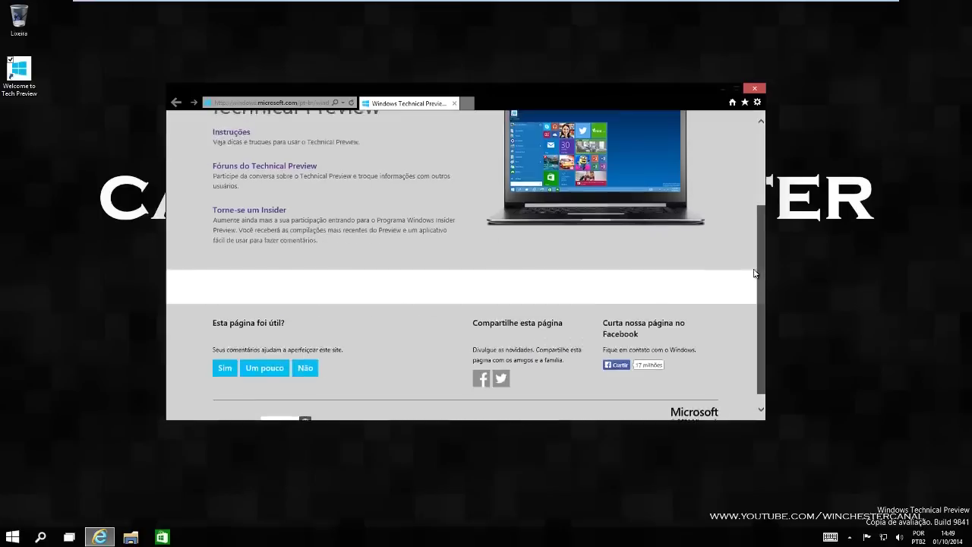
Step: Look over the Windows Technical Preview welcome page and close the browser window
scroll(762, 161, "down", 5)
scroll(754, 179, "up", 5)
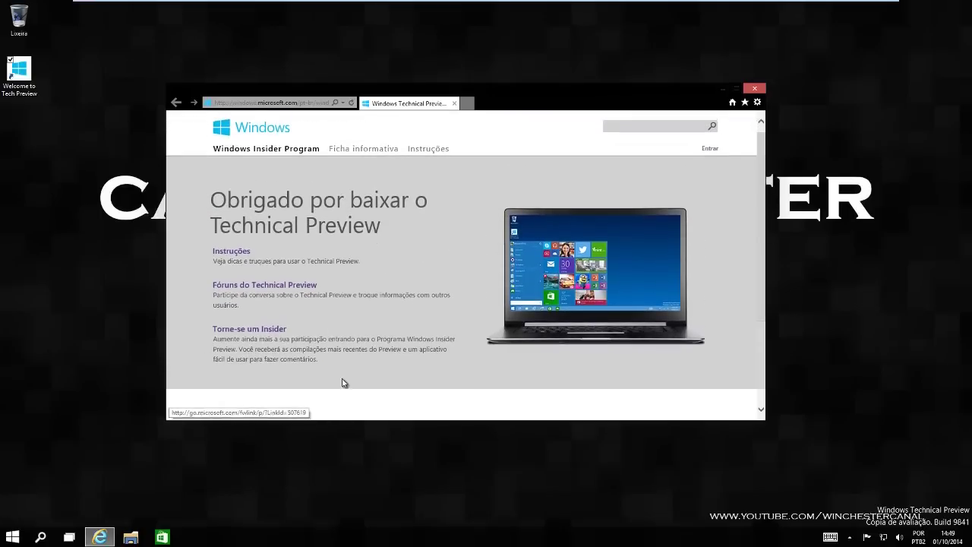
left_click(755, 91)
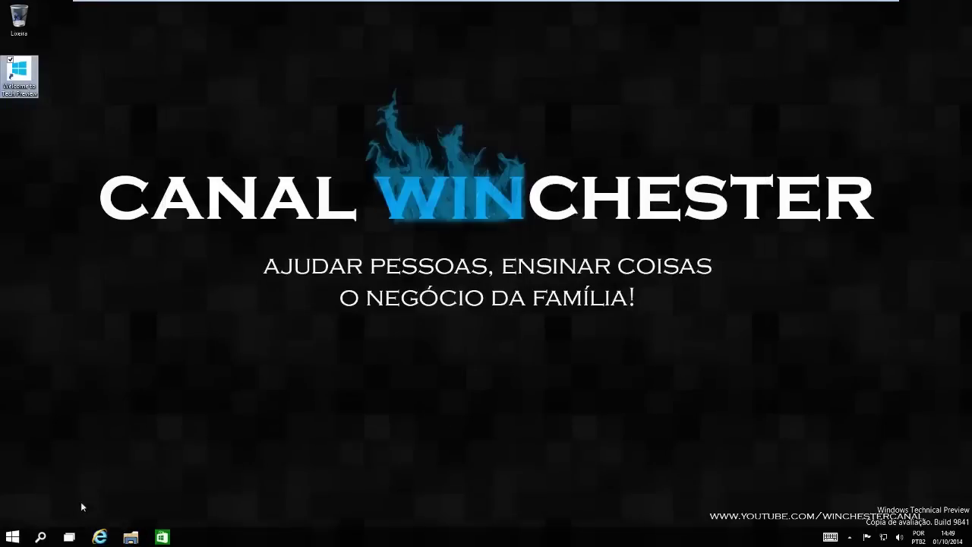
Step: Open the Start screen and examine the options of the Fotos tile, the power control and the user account
left_click(15, 538)
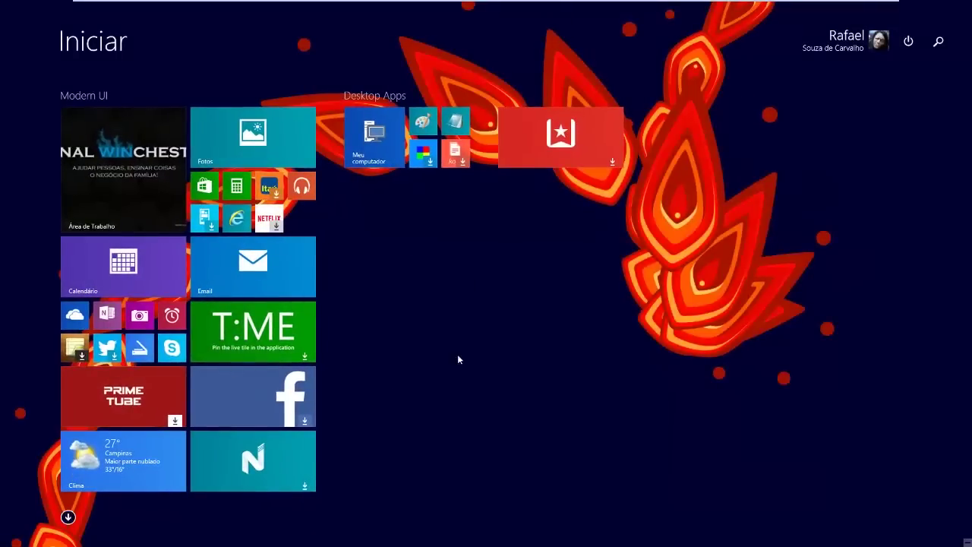
right_click(249, 163)
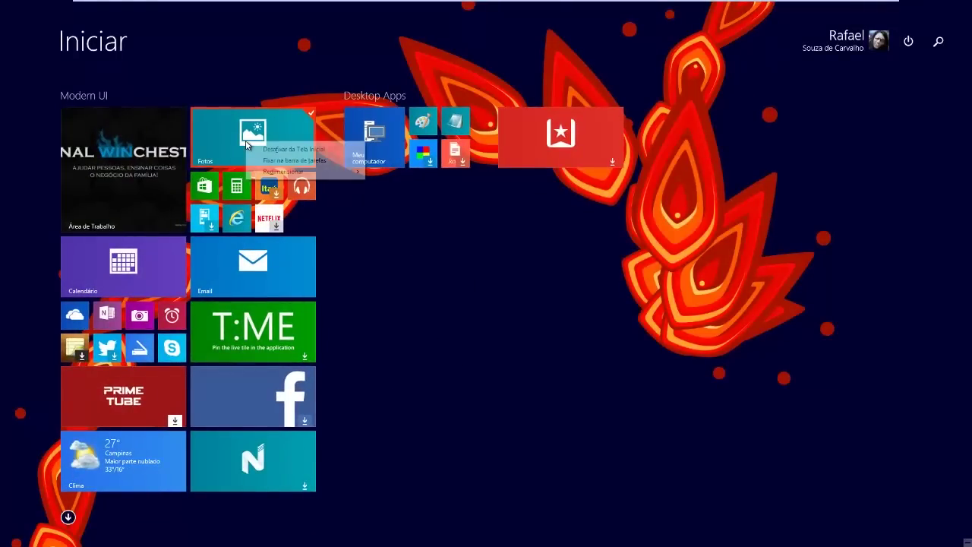
left_click(553, 315)
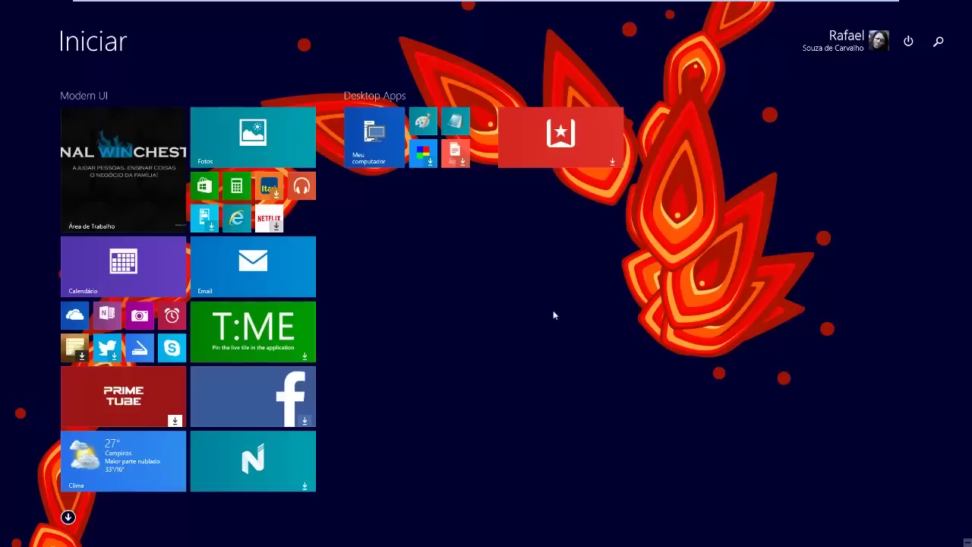
left_click(908, 41)
left_click(835, 39)
left_click(835, 39)
left_click(710, 179)
Step: Look through the full Aplicativos list and its sorting options, and return to the desktop
left_click(70, 518)
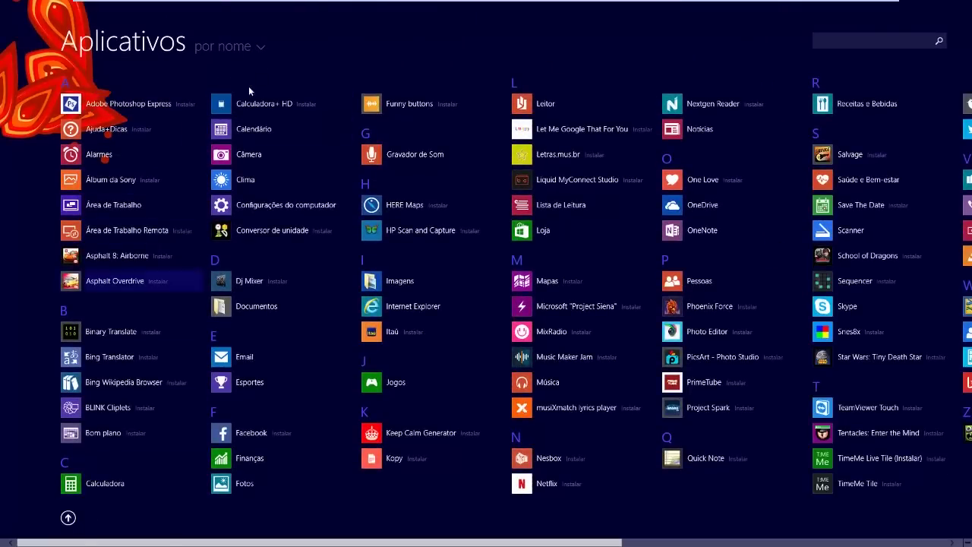
left_click(251, 44)
left_click(357, 57)
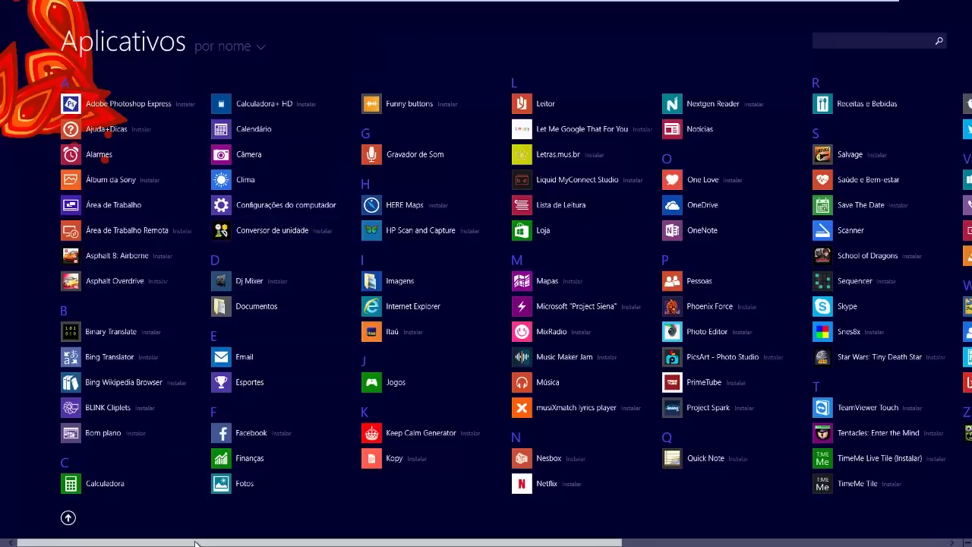
left_click_drag(196, 540, 321, 540)
scroll(391, 543, "down", 5)
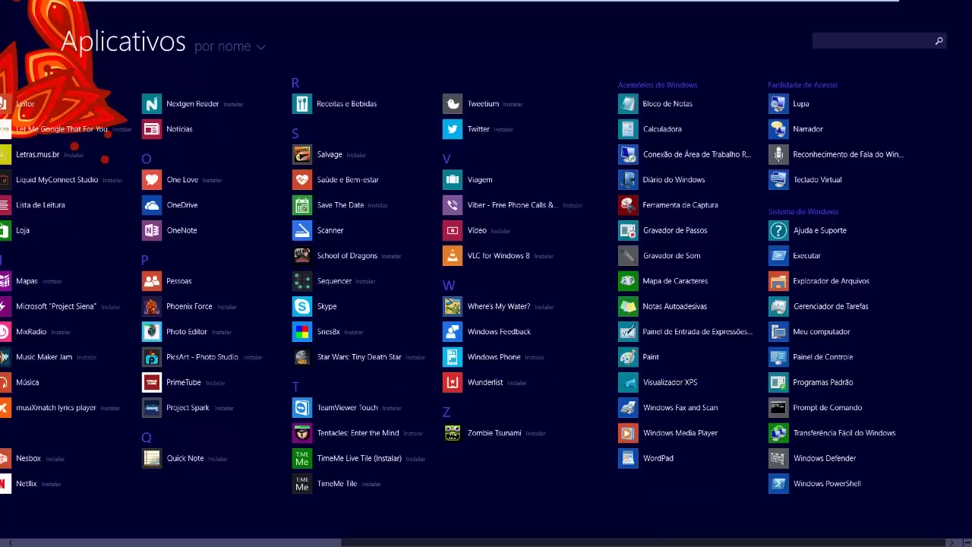
scroll(439, 543, "up", 2)
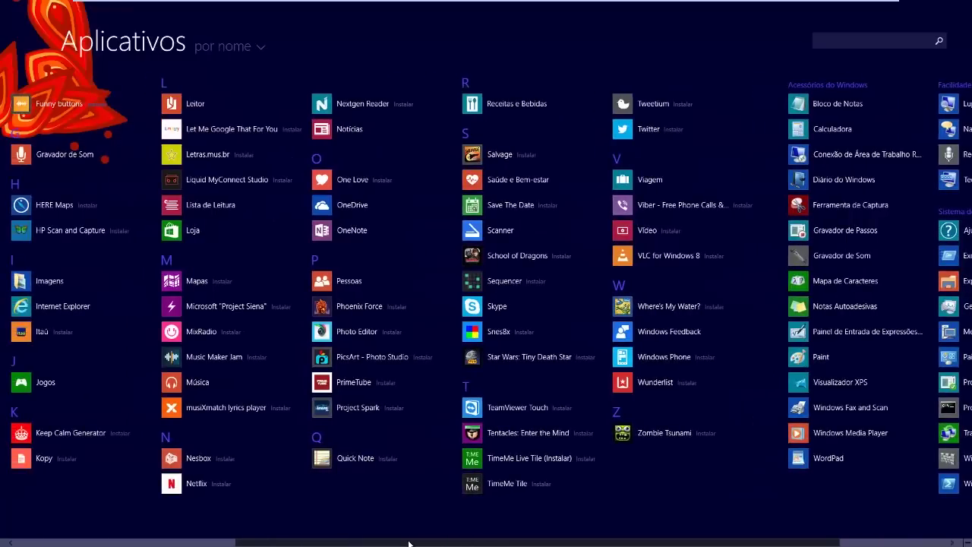
scroll(383, 542, "up", 1)
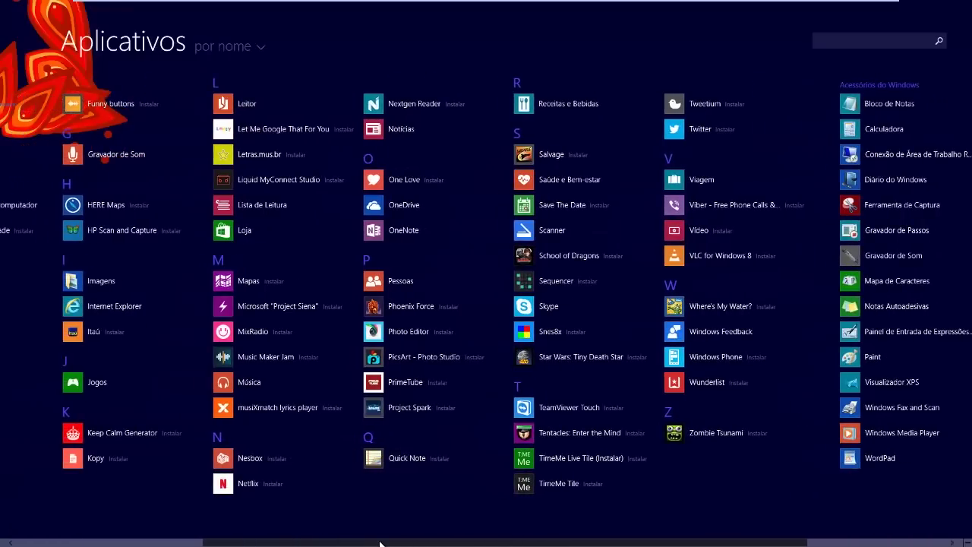
scroll(380, 542, "down", 3)
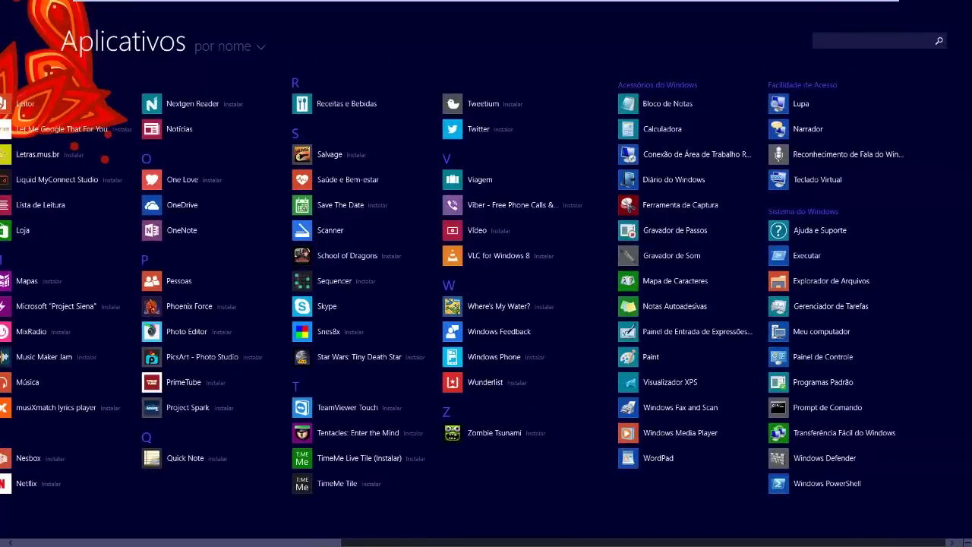
scroll(232, 542, "up", 10)
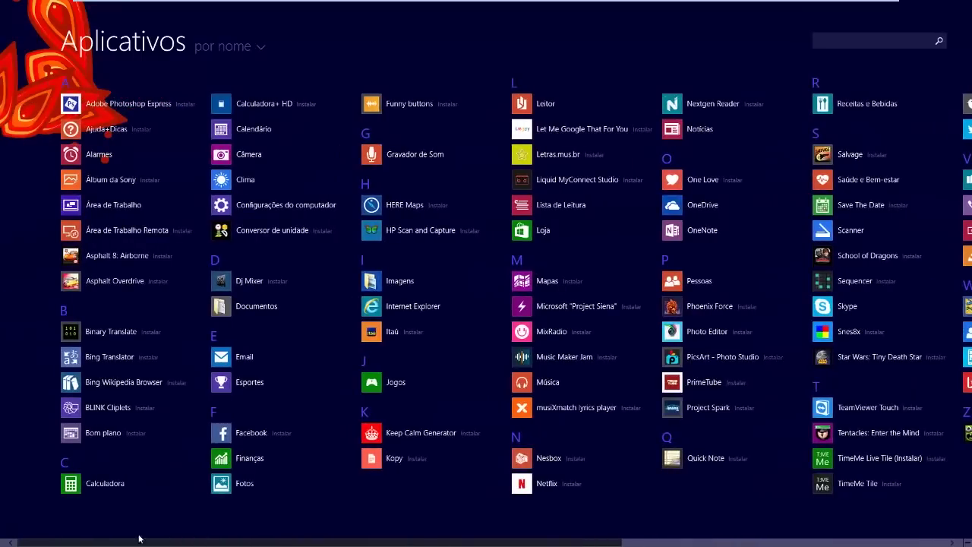
left_click(68, 518)
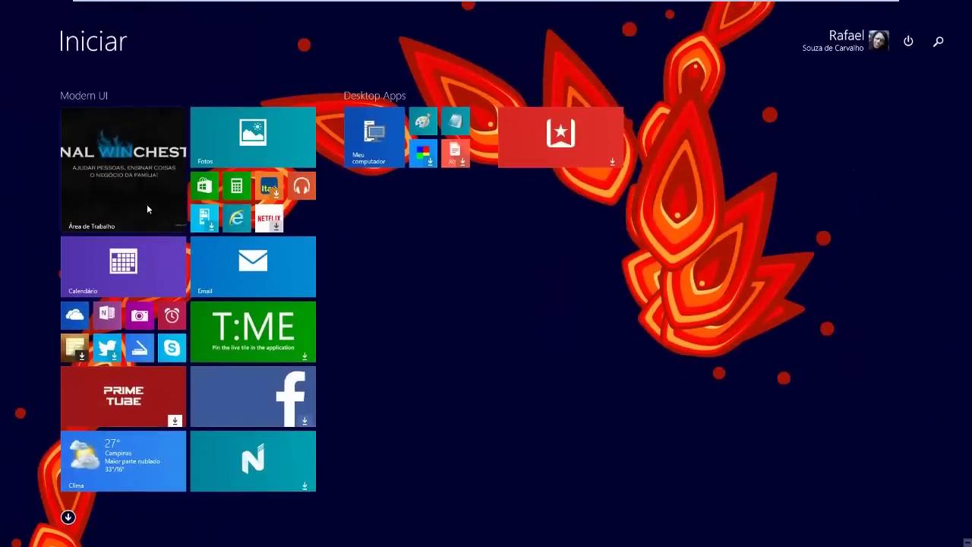
left_click(147, 203)
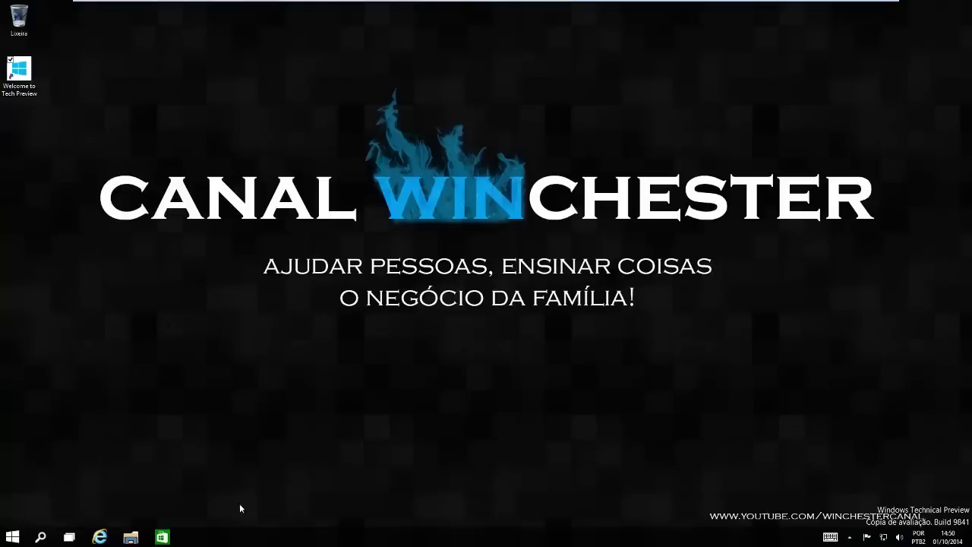
Step: In the taskbar properties, enable using the Start menu instead of the Start screen and sign out to apply it
right_click(227, 542)
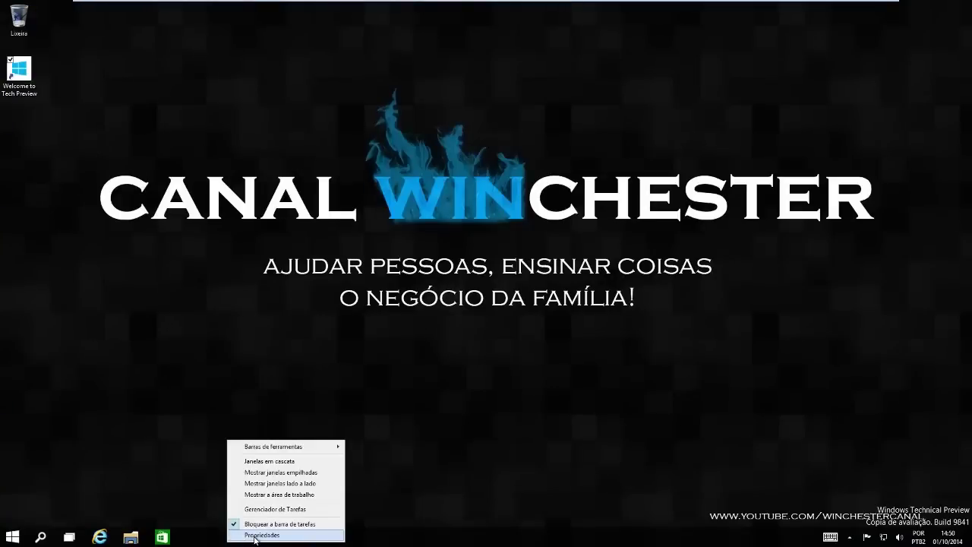
left_click(255, 535)
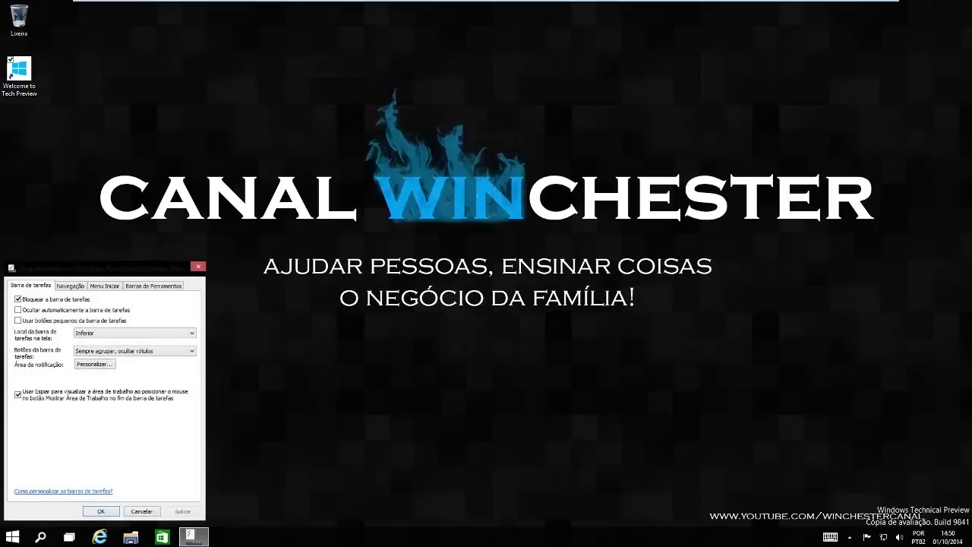
left_click_drag(107, 267, 247, 264)
left_click(246, 281)
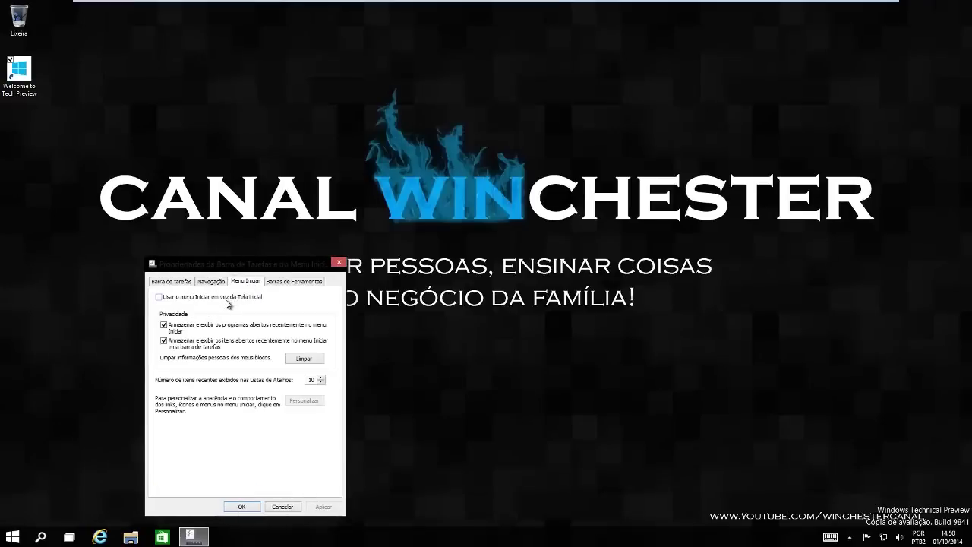
left_click(186, 297)
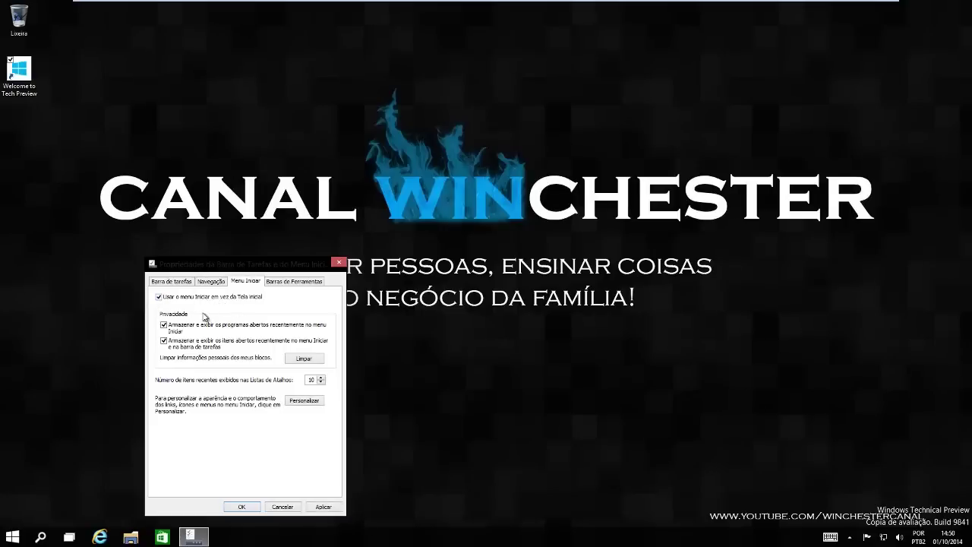
left_click(323, 507)
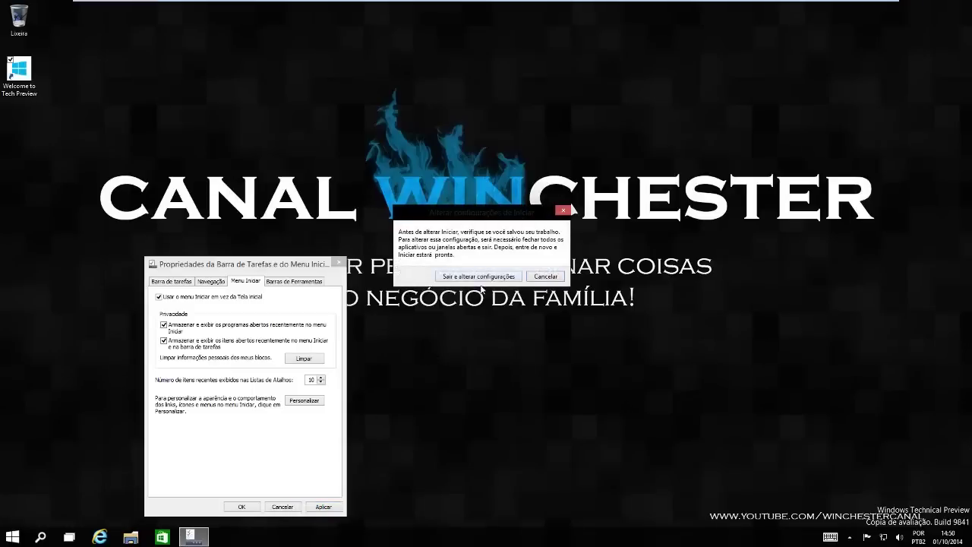
left_click(473, 276)
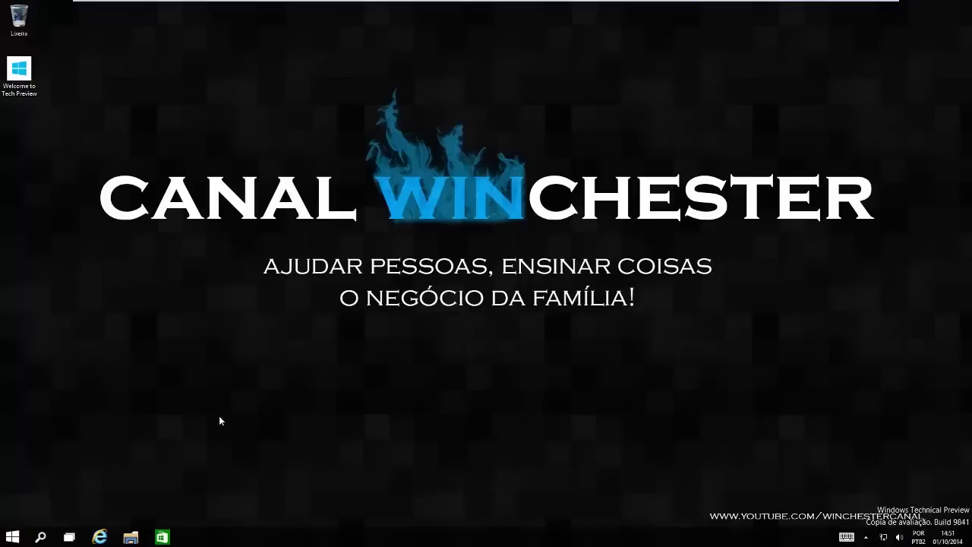
Step: Open the Start menu, stretch it to nearly the full height of the desktop and close it
left_click(12, 539)
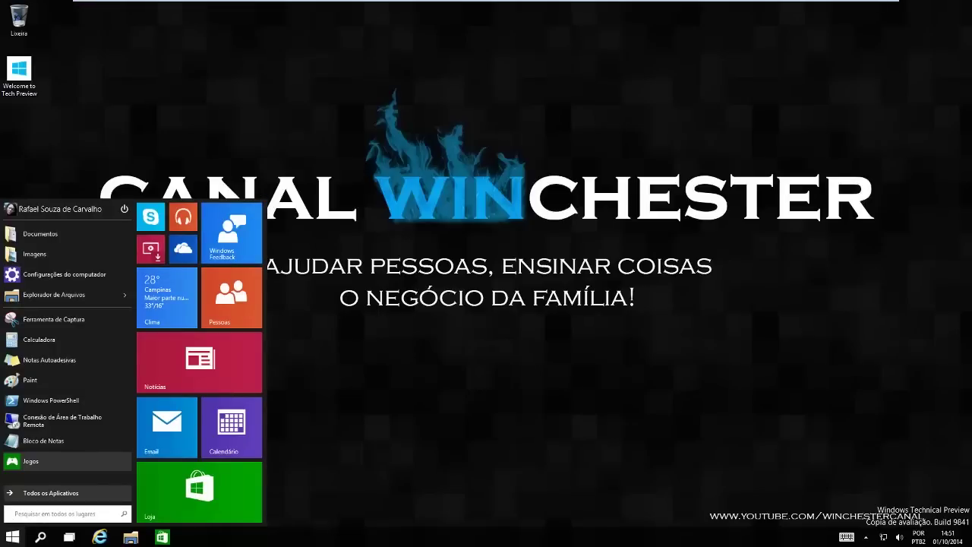
left_click_drag(269, 136, 243, 73)
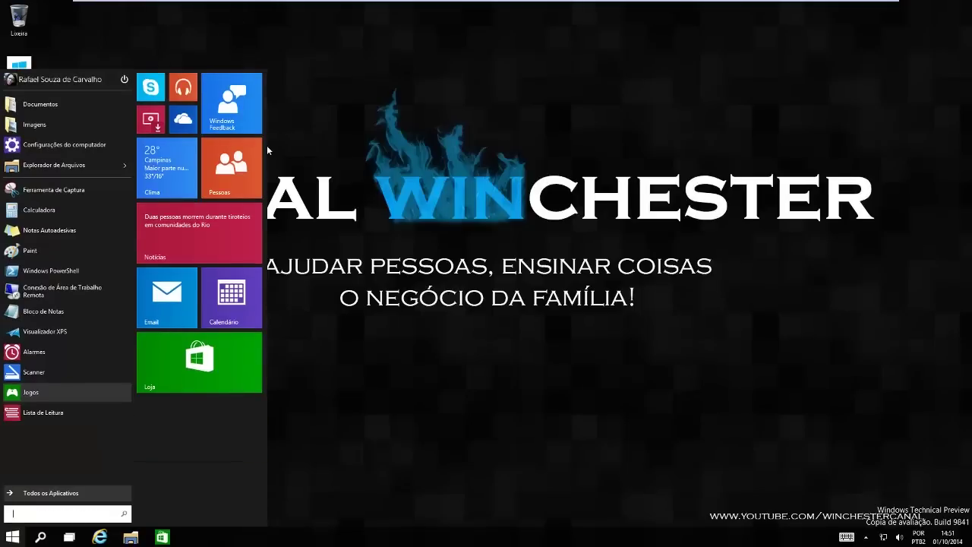
left_click(267, 435)
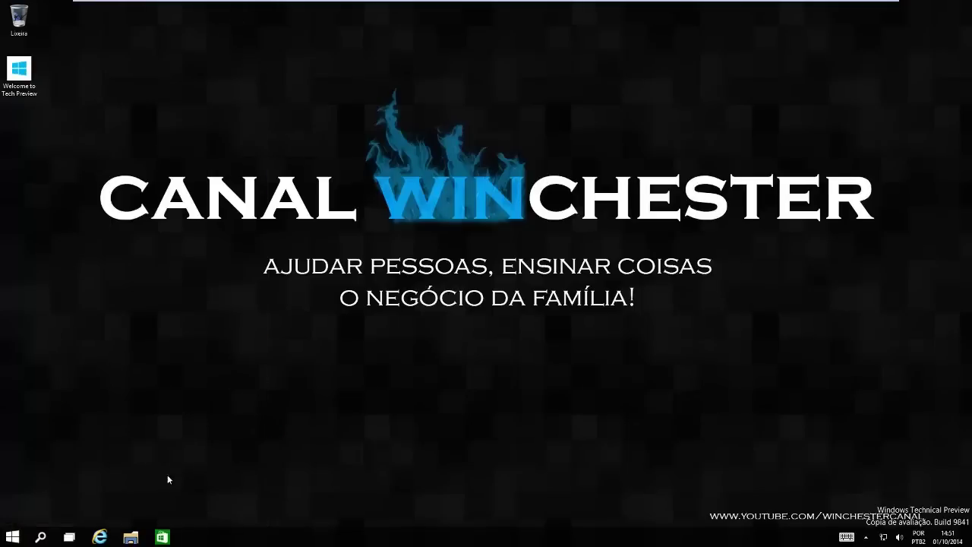
Step: Reopen the Start menu and view the available sizes for the Loja tile without changing it
left_click(12, 537)
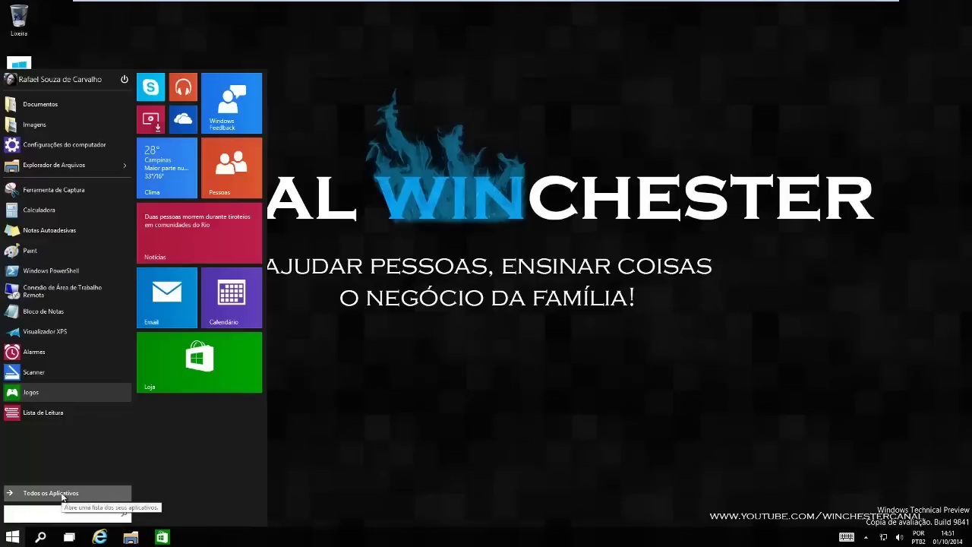
right_click(171, 368)
mouse_move(235, 405)
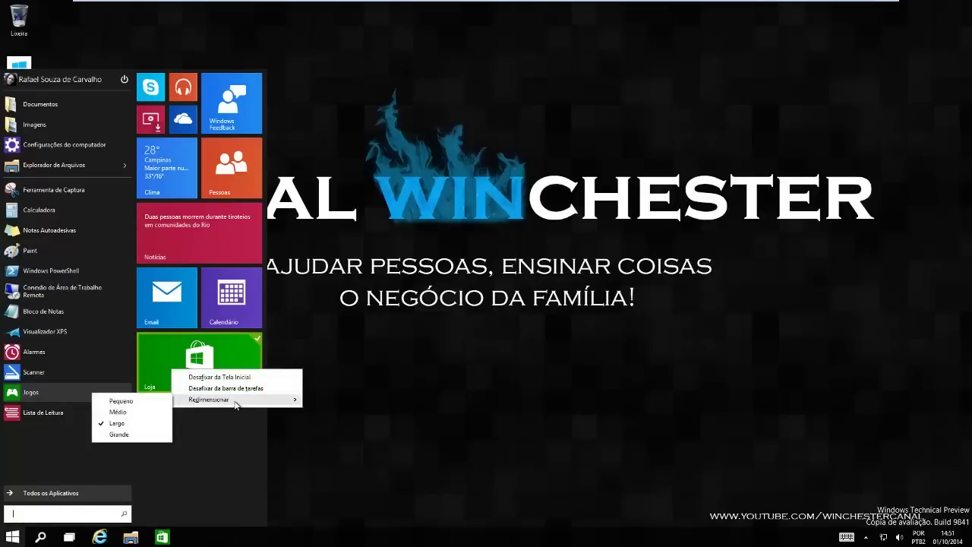
left_click(185, 473)
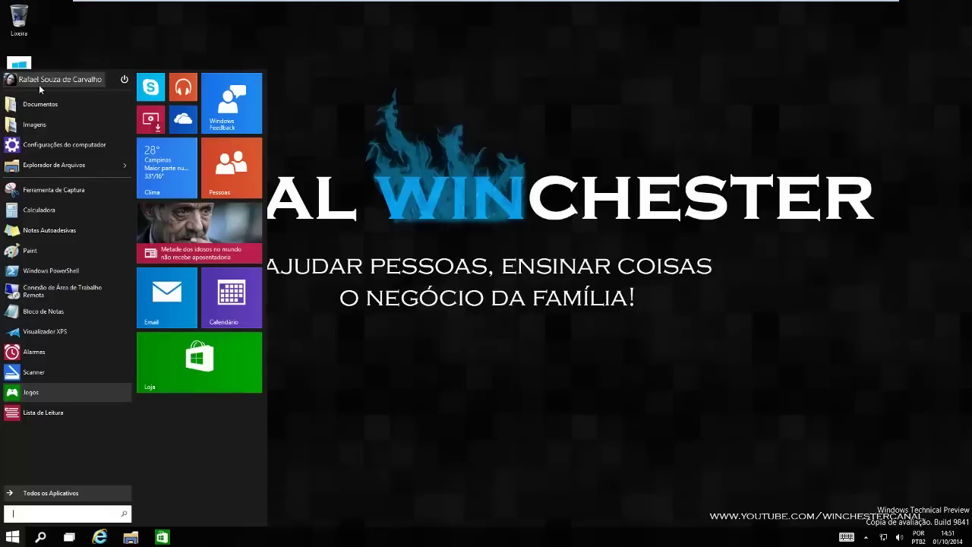
Step: View the Start menu's power options and the user account options, and dismiss them
left_click(124, 79)
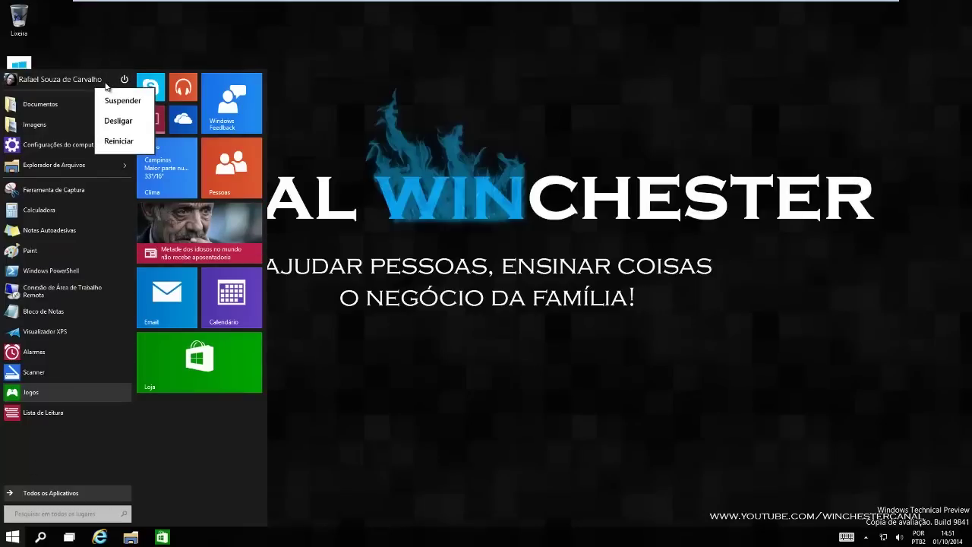
left_click(73, 79)
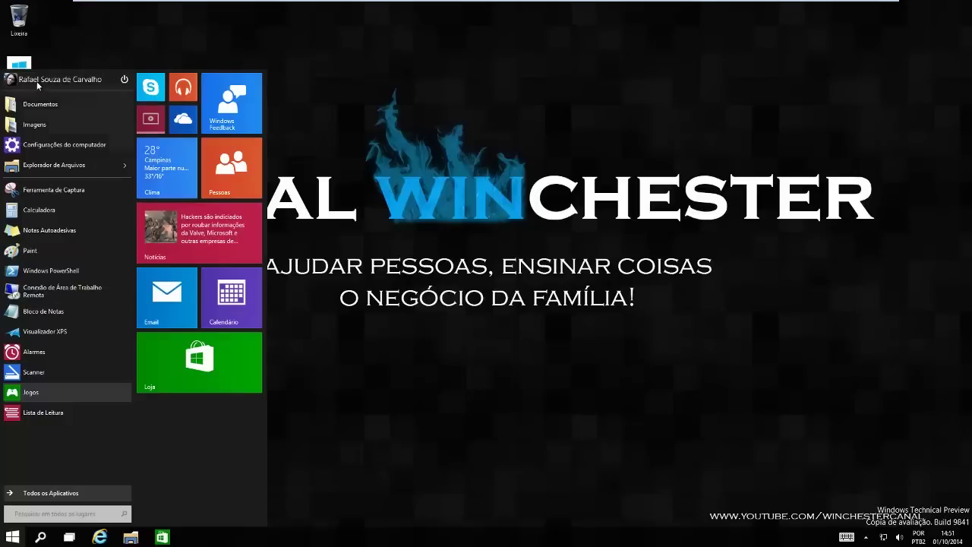
left_click(36, 81)
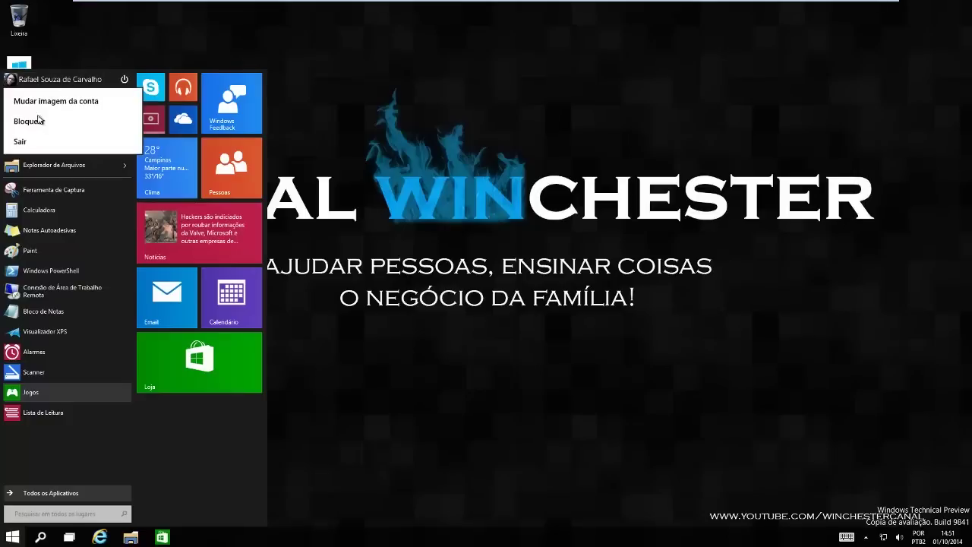
left_click(76, 454)
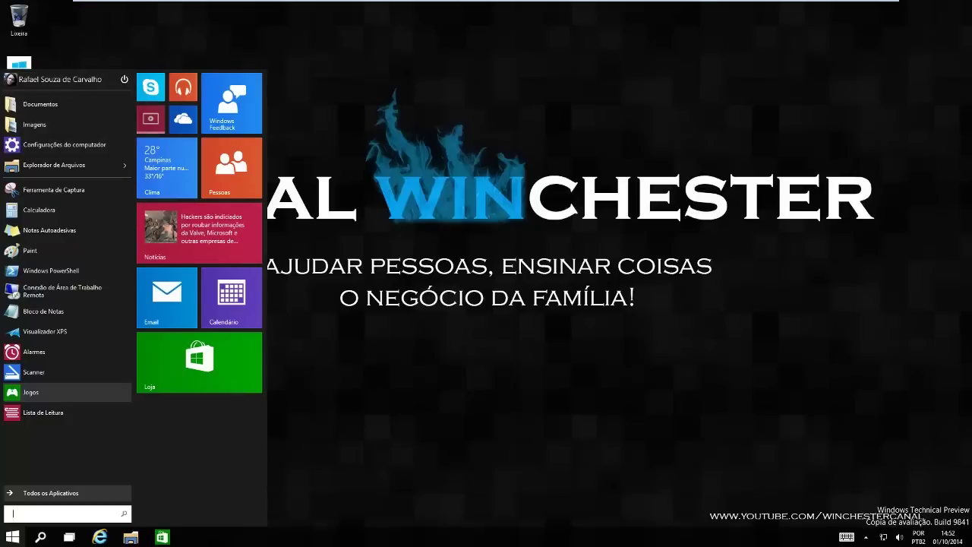
Step: Add Alarmes, Scanner, Calculadora and Paint from the Start menu's app list to its tiles, placing Paint in a new column
left_click_drag(169, 69, 189, 55)
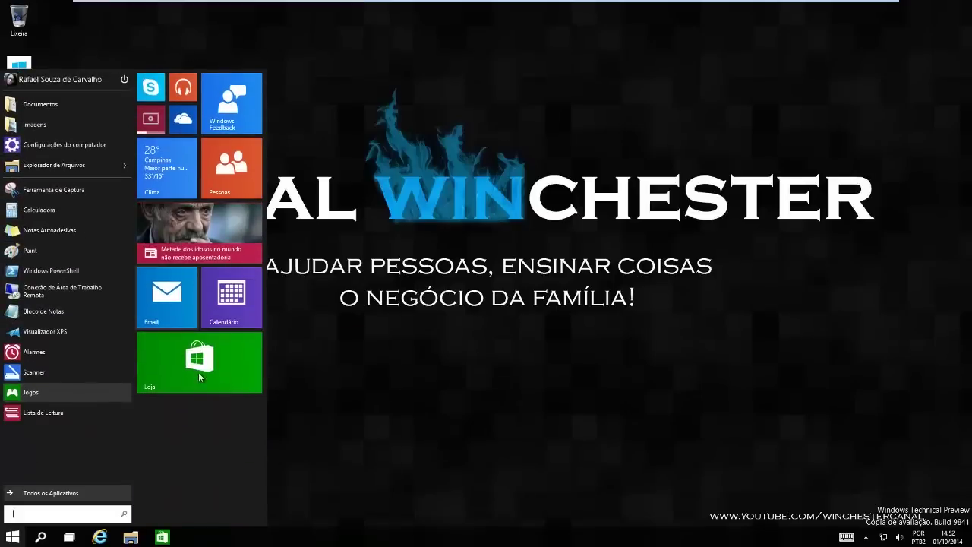
left_click_drag(23, 353, 199, 426)
left_click_drag(24, 366, 176, 492)
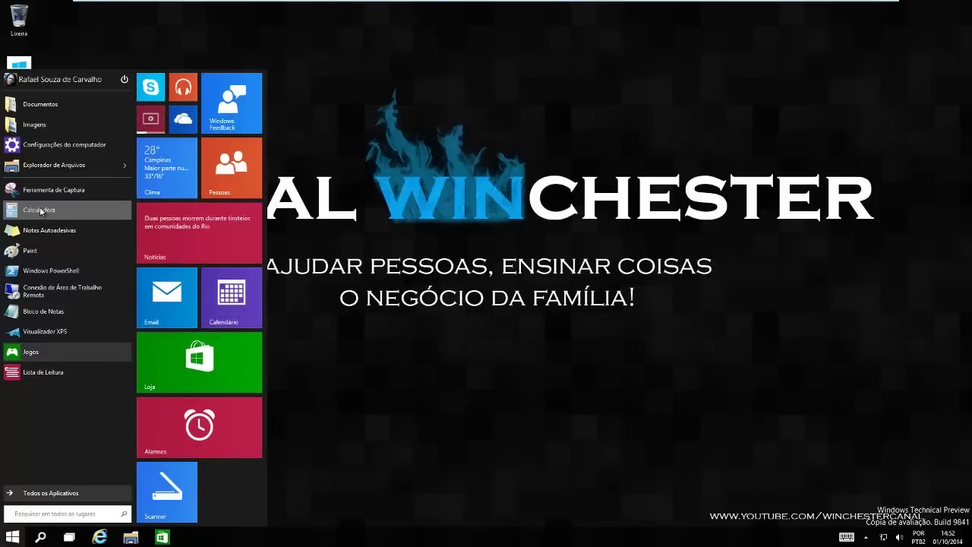
left_click_drag(225, 484, 224, 484)
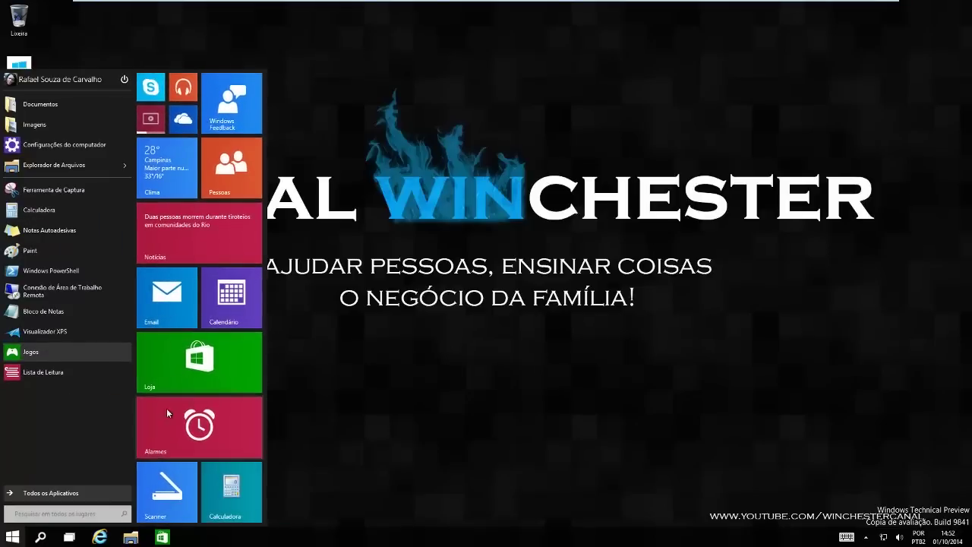
mouse_move(27, 230)
left_mouse_down()
mouse_move(261, 434)
mouse_move(282, 412)
left_mouse_up()
Step: Resize the Loja tile in the Start menu to Grande
right_click(210, 378)
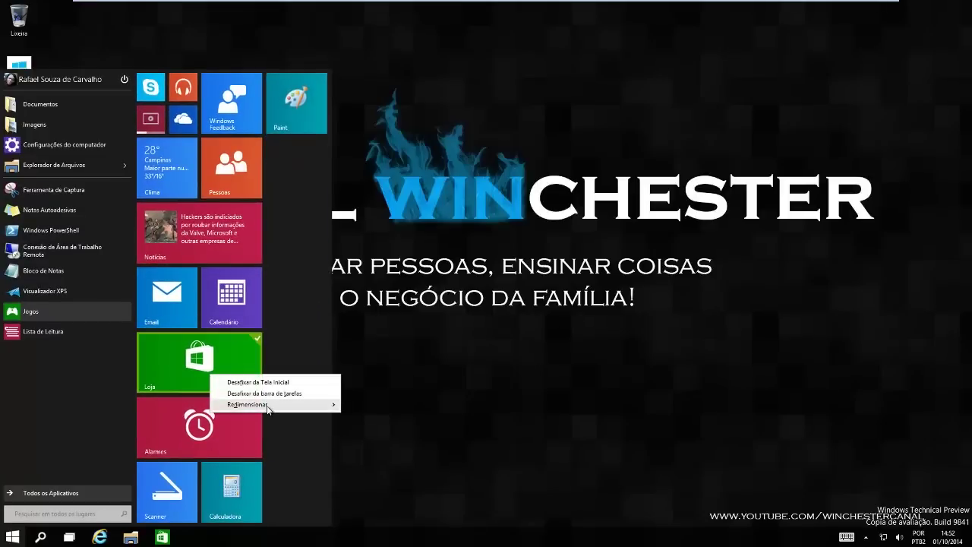
mouse_move(273, 404)
left_click(173, 439)
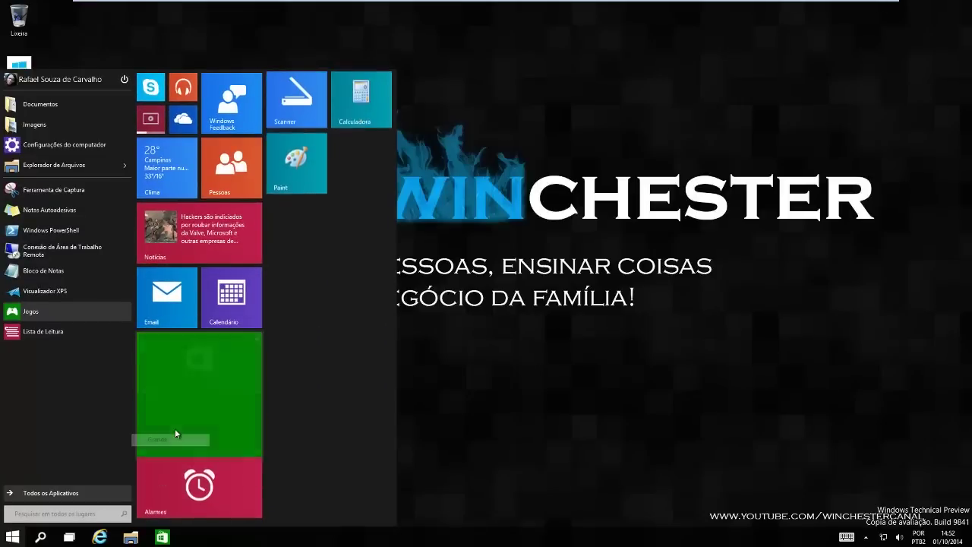
Step: View the available sizes for the Alarmes tile without changing it, and resize the Email tile to Grande
right_click(221, 486)
mouse_move(296, 479)
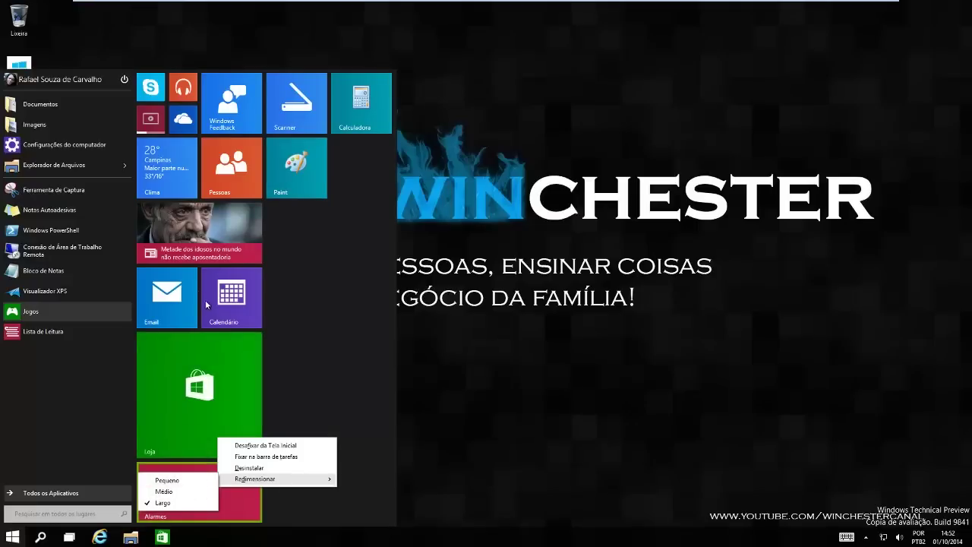
right_click(159, 298)
mouse_move(246, 340)
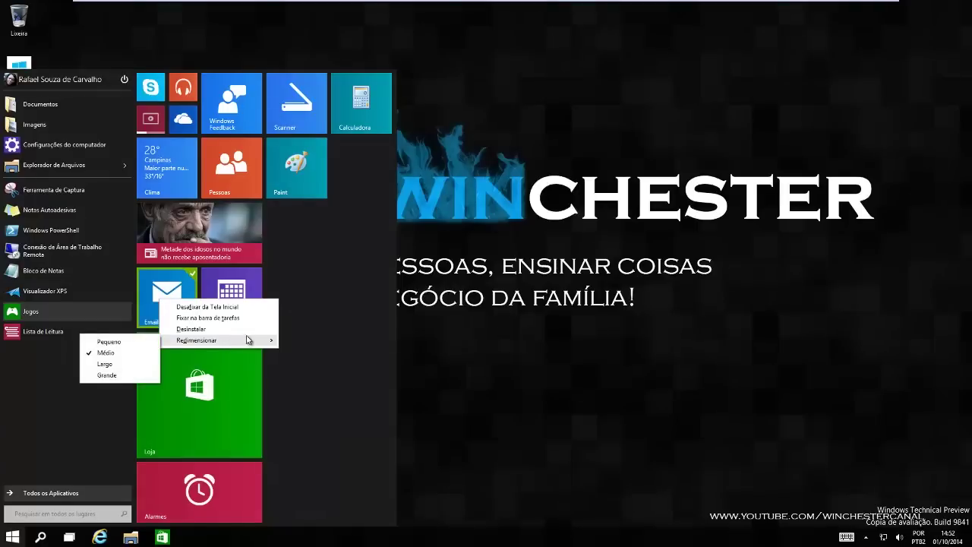
left_click(130, 373)
Step: Resize the Notícias and Clima tiles in the Start menu to Grande
right_click(220, 238)
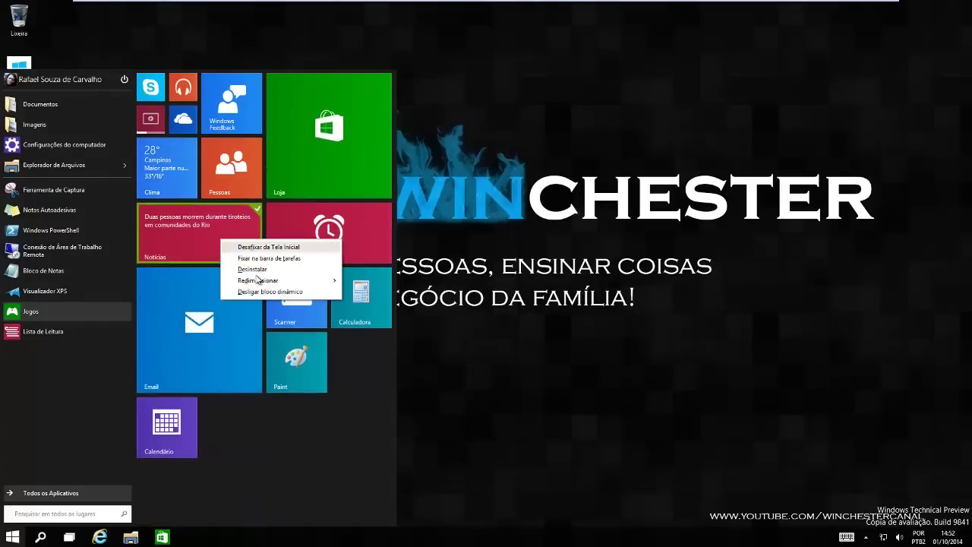
mouse_move(311, 282)
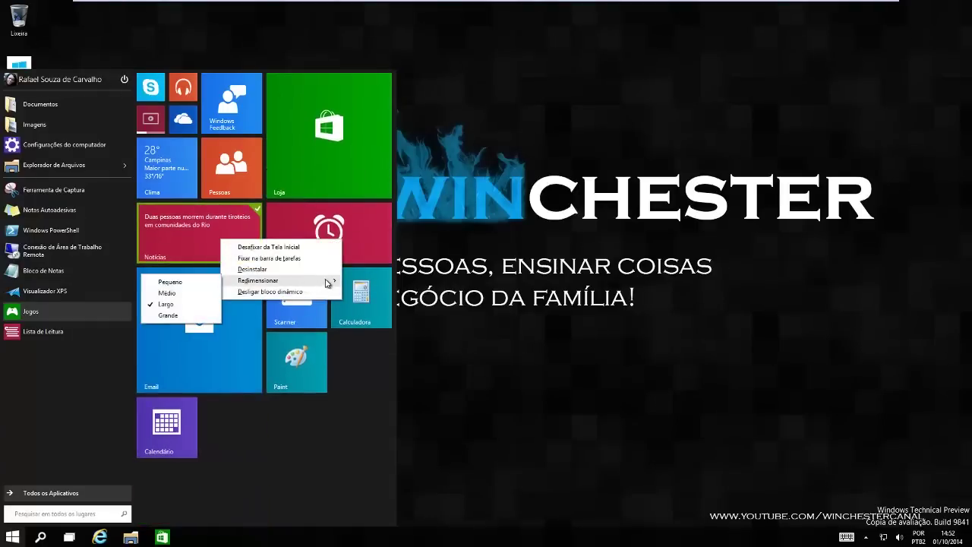
left_click(163, 318)
right_click(170, 180)
mouse_move(256, 220)
left_click(277, 182)
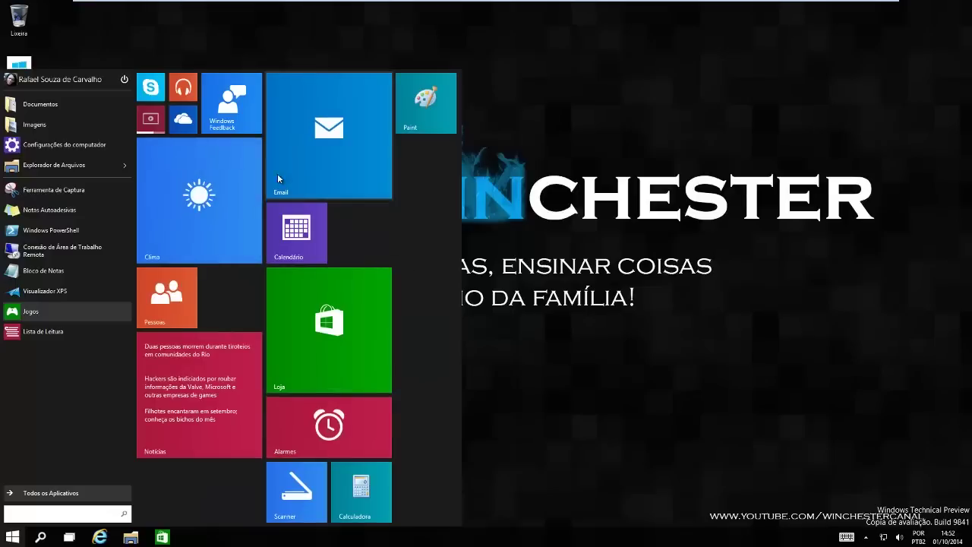
right_click(183, 106)
right_click(150, 87)
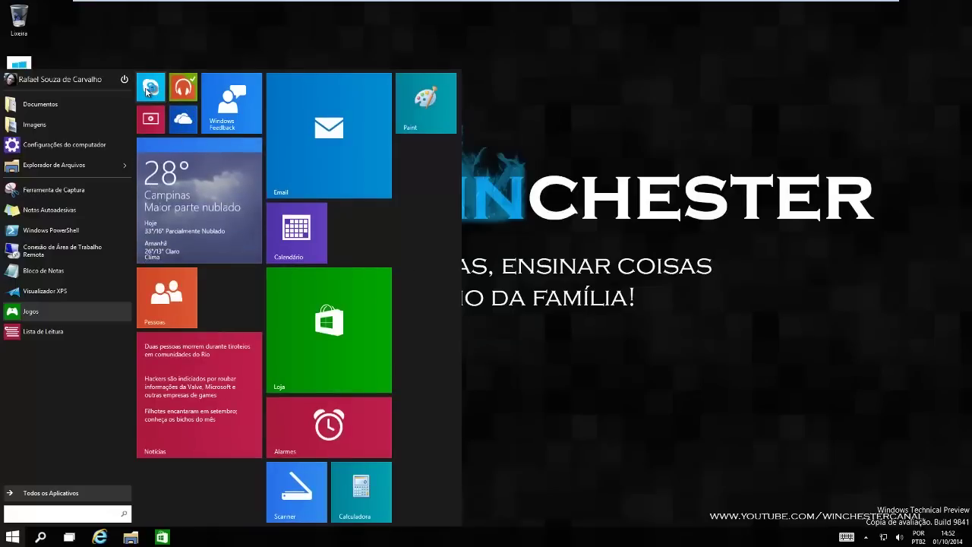
left_click(185, 120)
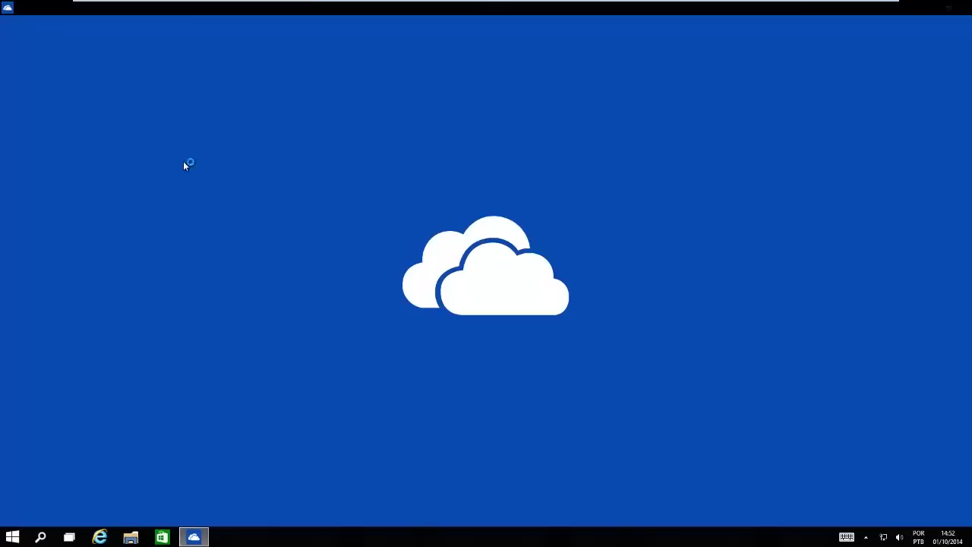
left_click(958, 6)
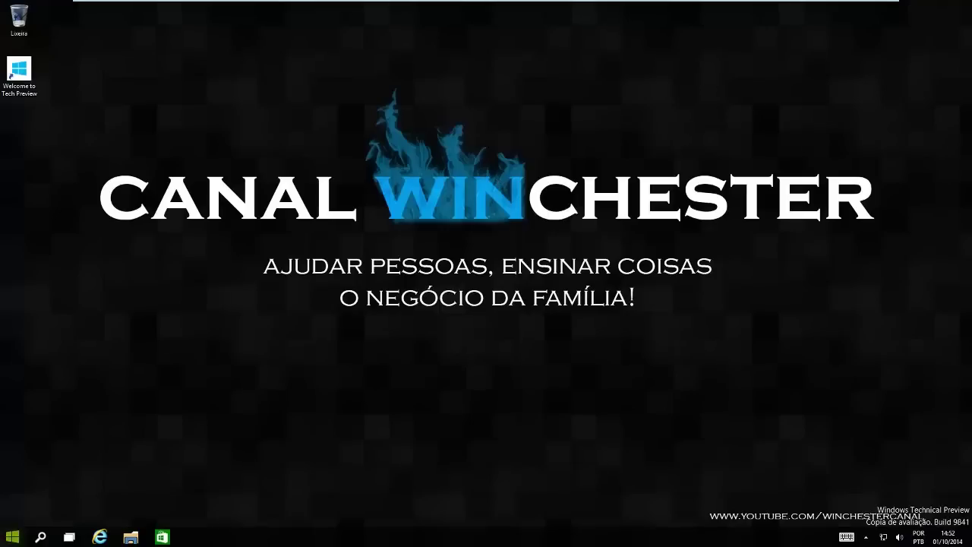
key("super")
right_click(230, 111)
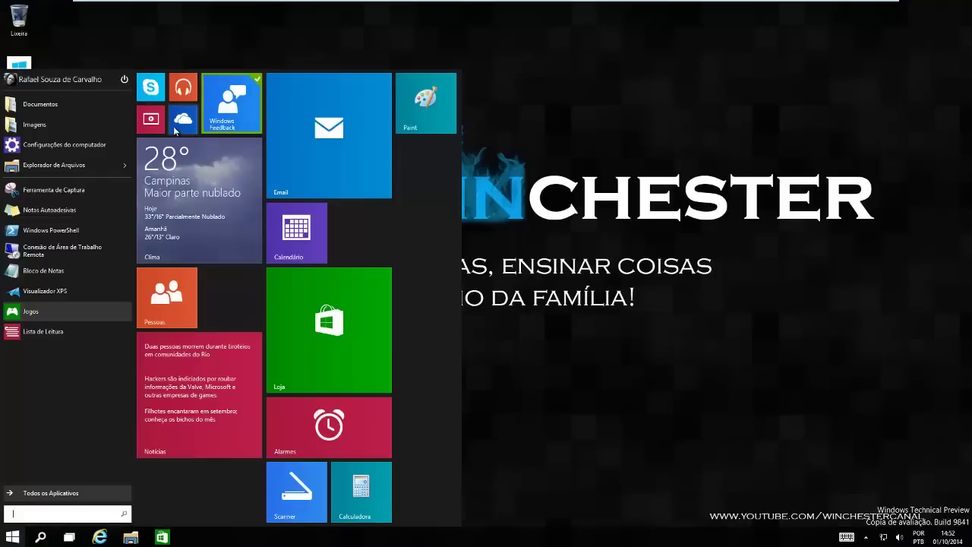
right_click(211, 109)
right_click(160, 92)
left_click(160, 92)
left_click(161, 93)
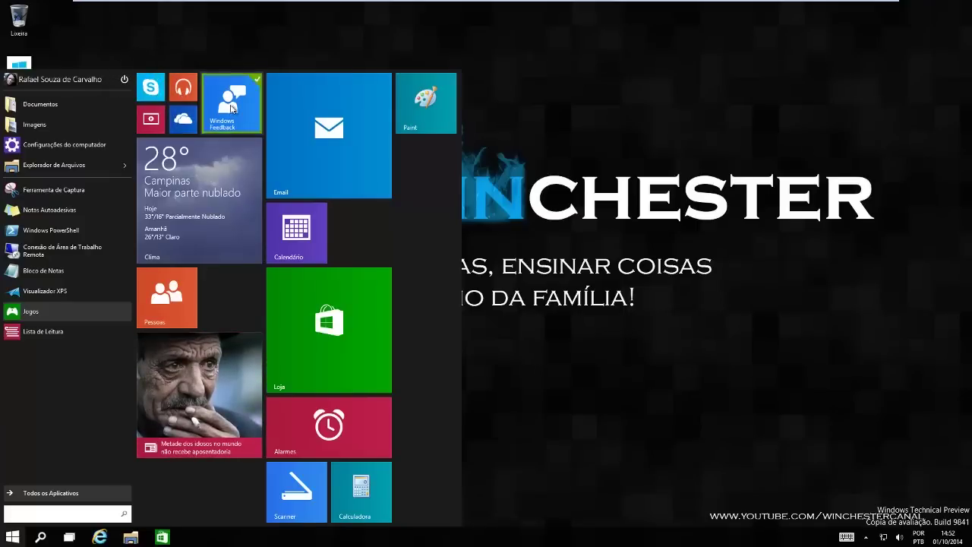
Step: Move the Calendário tile into the empty space beside Pessoas and resize it to Grande
right_click(306, 238)
right_click(186, 297)
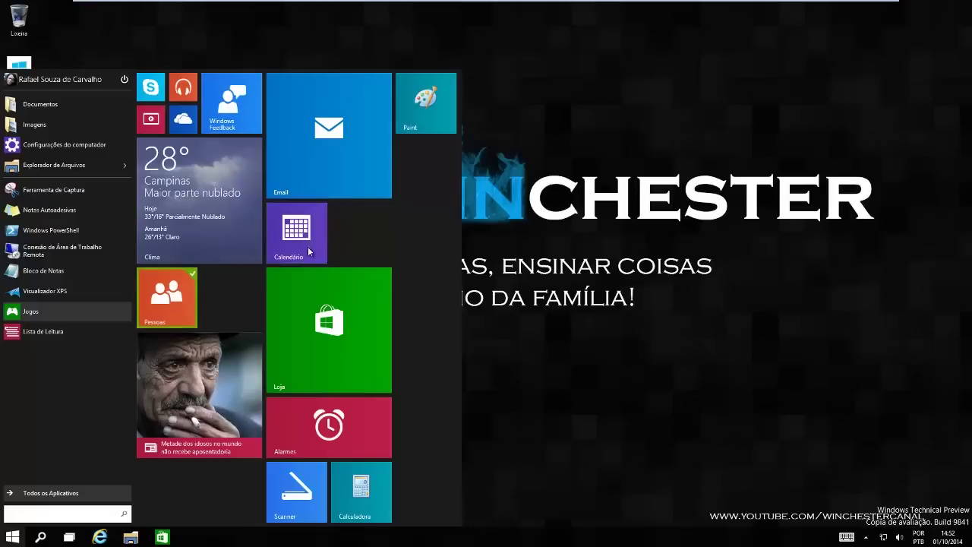
mouse_move(307, 232)
left_mouse_down()
mouse_move(238, 285)
mouse_move(238, 301)
mouse_move(242, 287)
left_mouse_up()
right_click(222, 297)
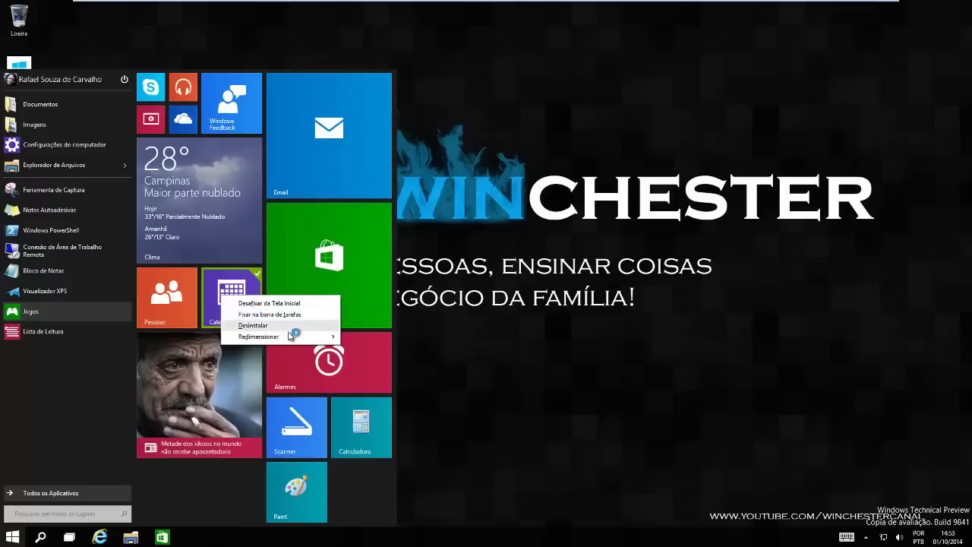
mouse_move(292, 336)
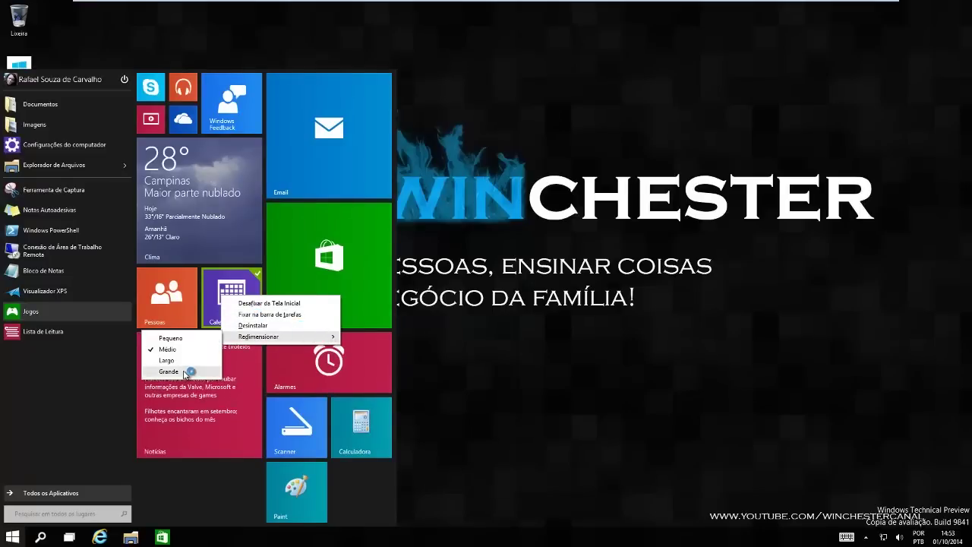
left_click(168, 371)
Step: Resize the Pessoas tile in the Start menu to Grande
right_click(170, 309)
mouse_move(250, 354)
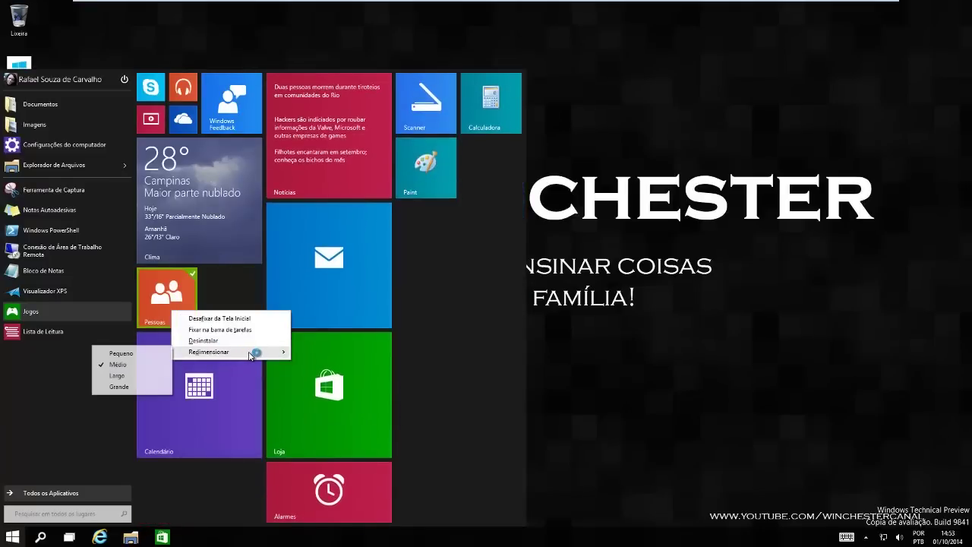
left_click(119, 387)
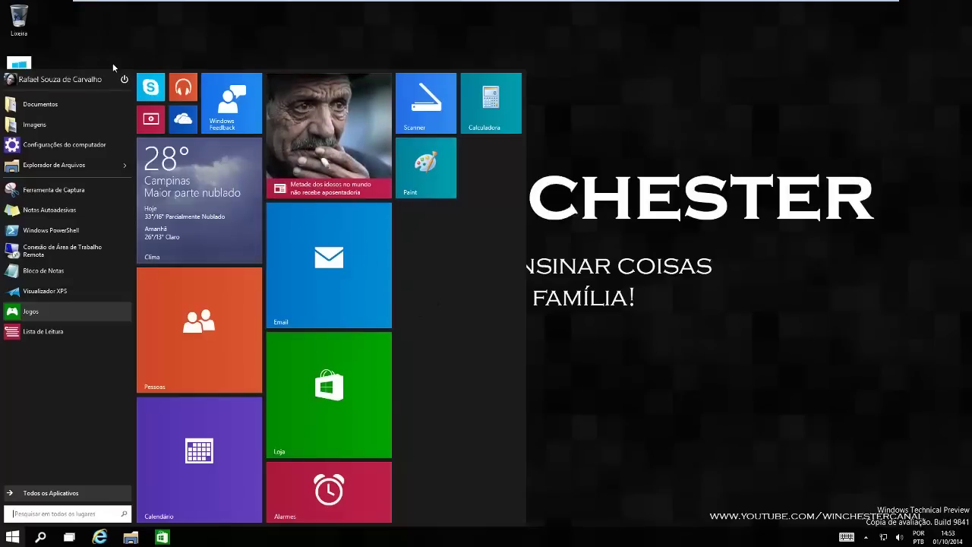
Step: Try shrinking the Start menu's height to a low, wide strip, and enlarge it back to its tallest layout
left_click_drag(115, 70, 116, 284)
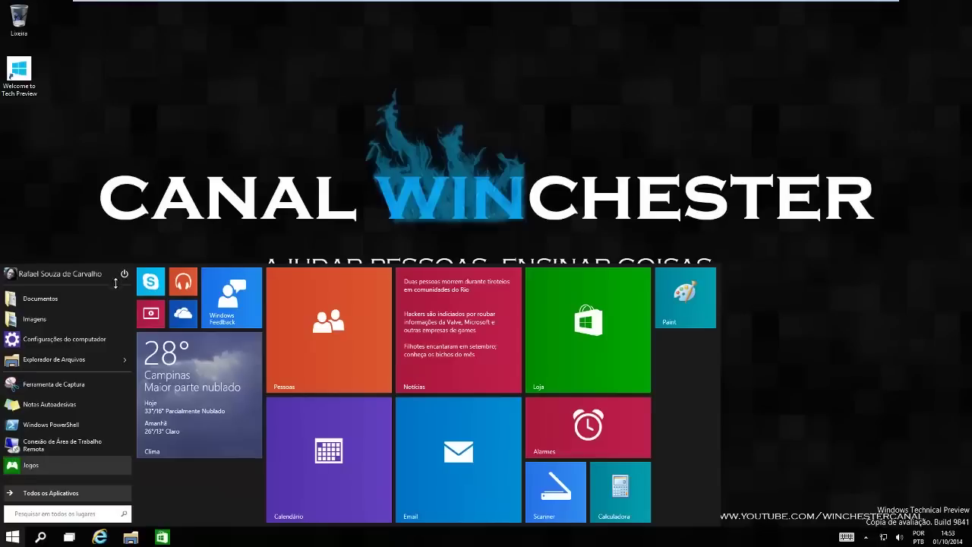
left_click_drag(111, 328, 104, 367)
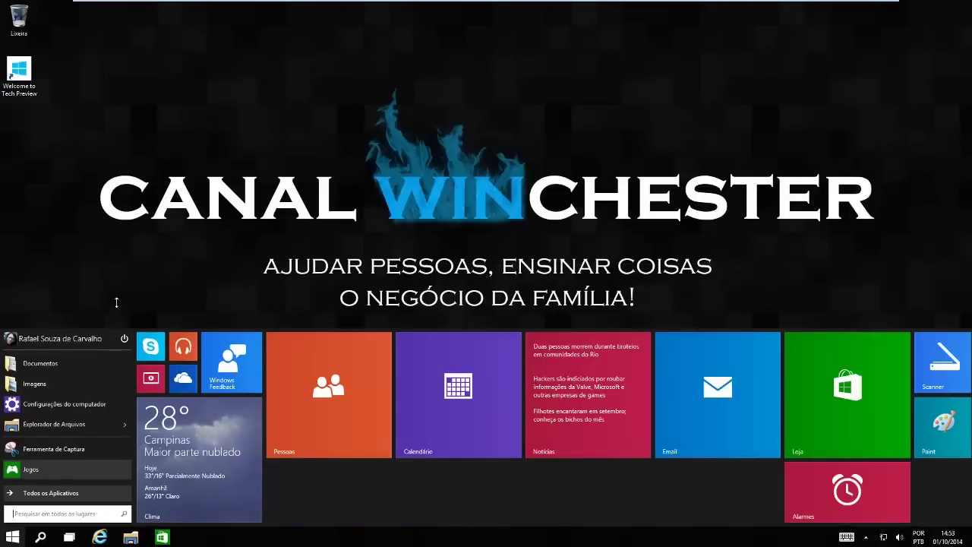
left_click_drag(118, 277, 128, 136)
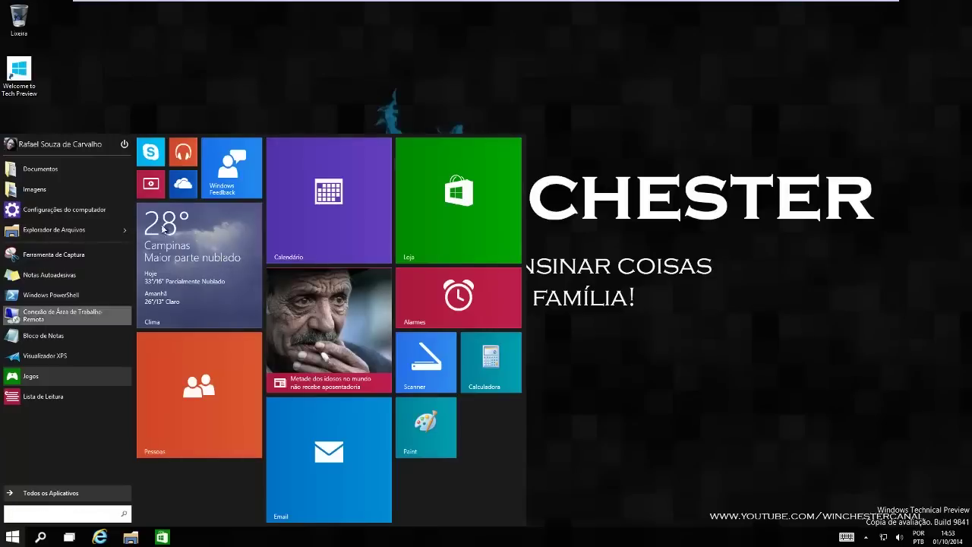
left_click_drag(118, 133, 134, 56)
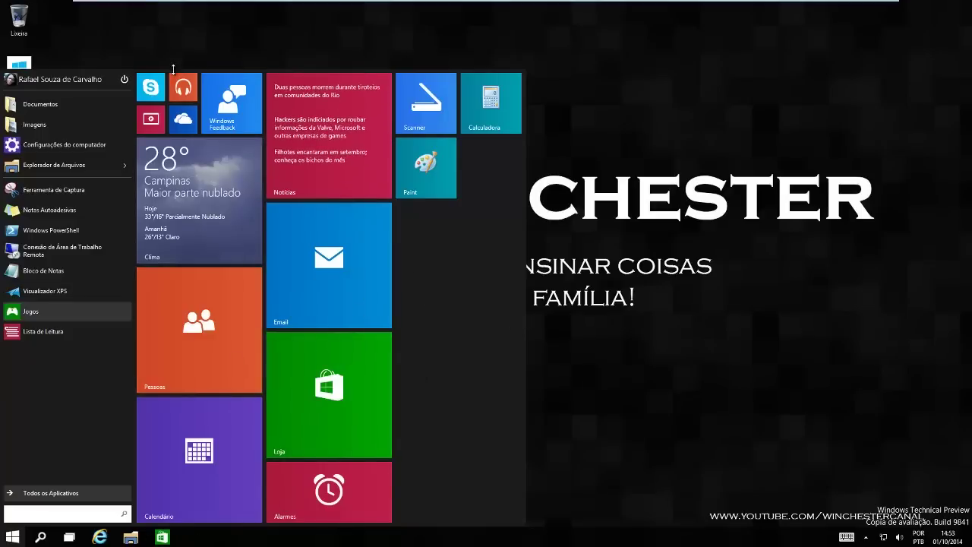
Step: Lower the Start menu's height slightly, restore it, and try to stretch the menu closer to the screen's upper edge
left_click_drag(124, 70, 147, 123)
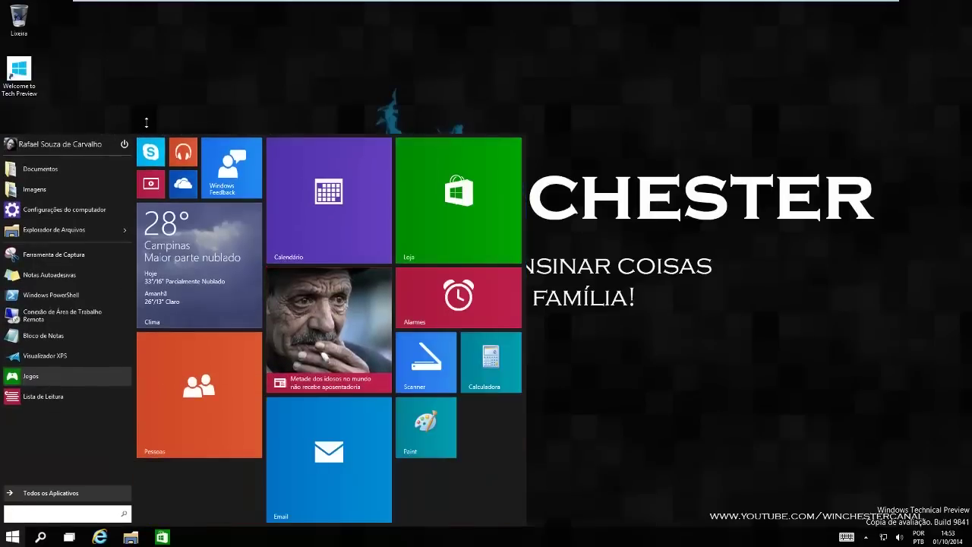
left_click_drag(154, 84, 169, 43)
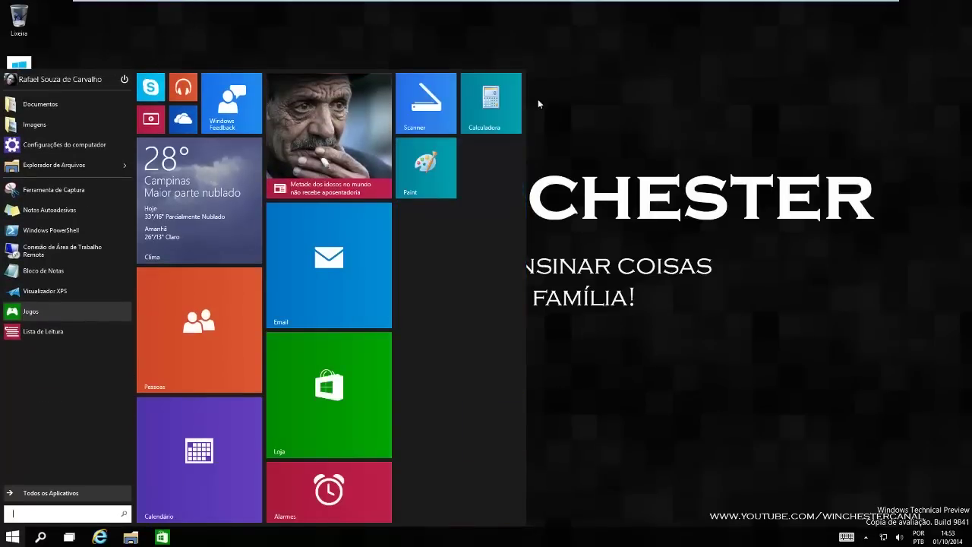
left_click(127, 66)
left_click(11, 536)
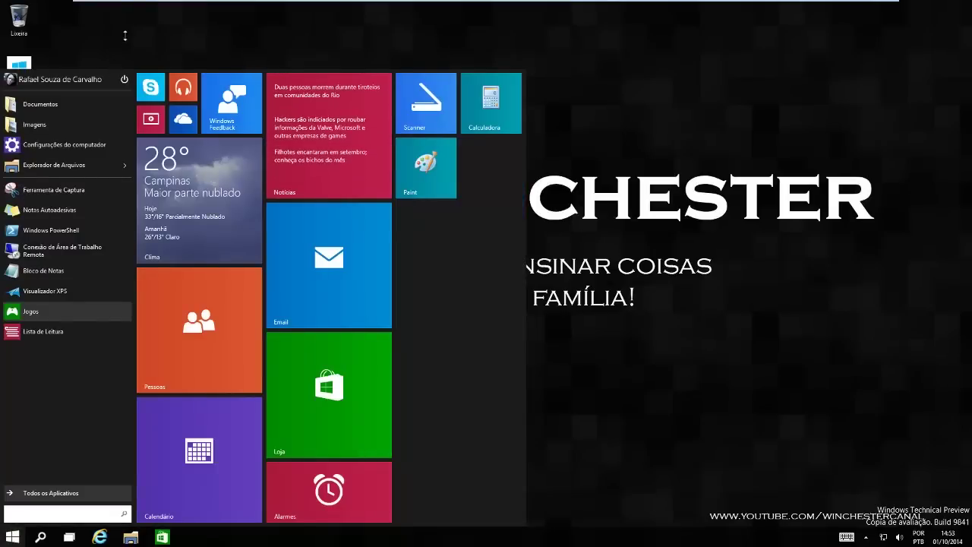
left_click_drag(129, 15, 129, 71)
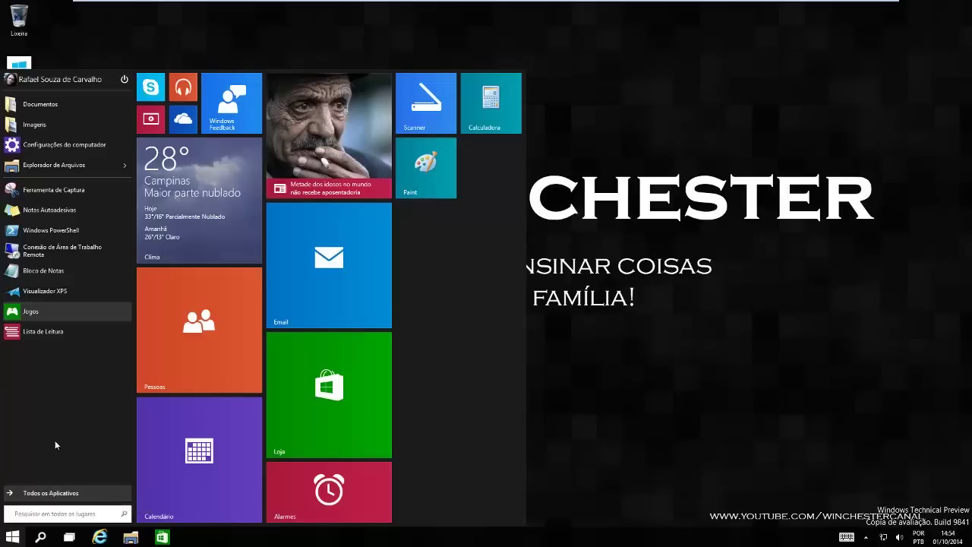
Step: Browse the Start menu's full list of applications from beginning to end and back, and close the menu
left_click(38, 494)
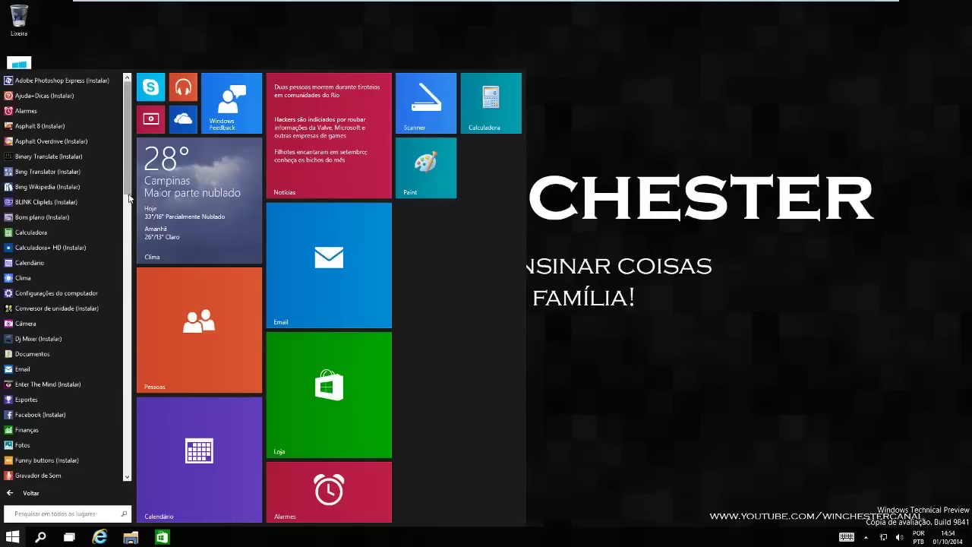
scroll(131, 266, "down", 5)
scroll(109, 192, "up", 2)
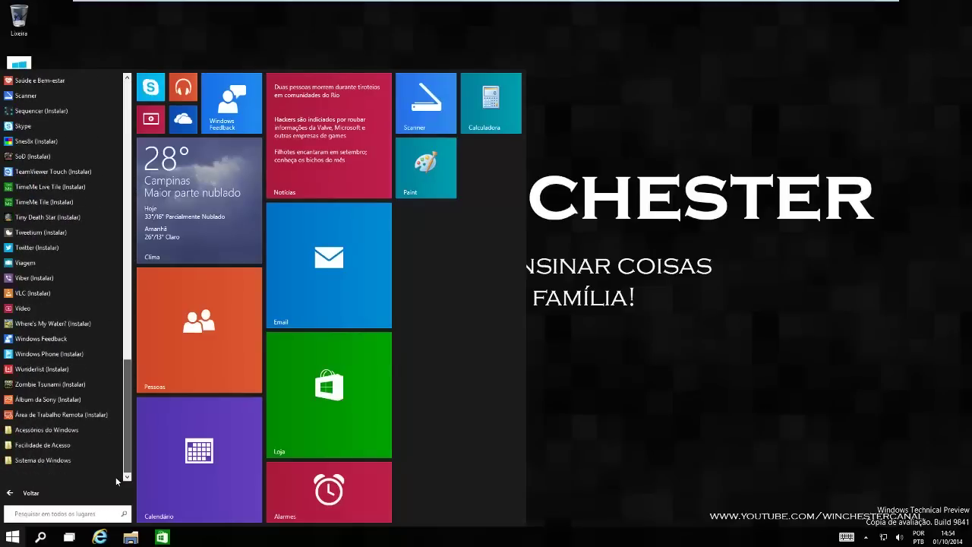
scroll(111, 92, "up", 4)
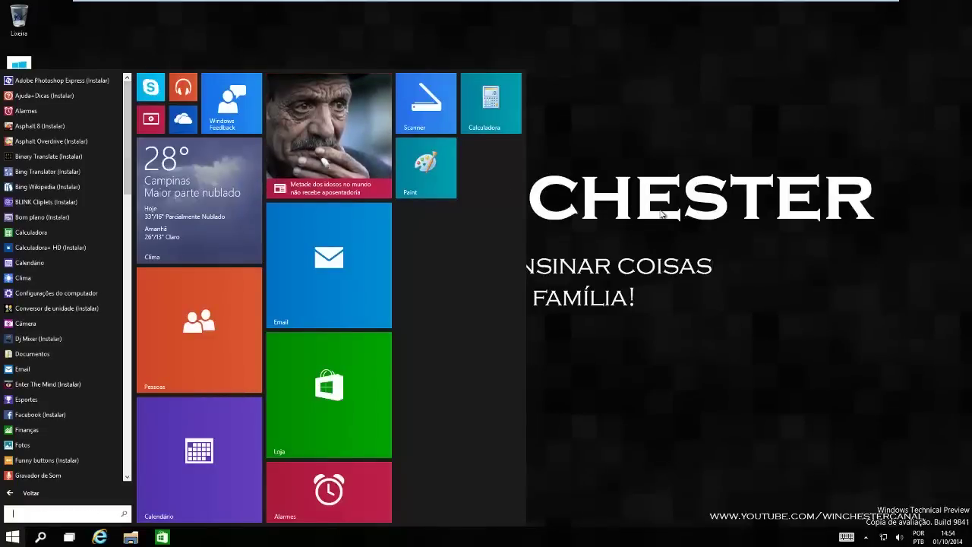
left_click(657, 214)
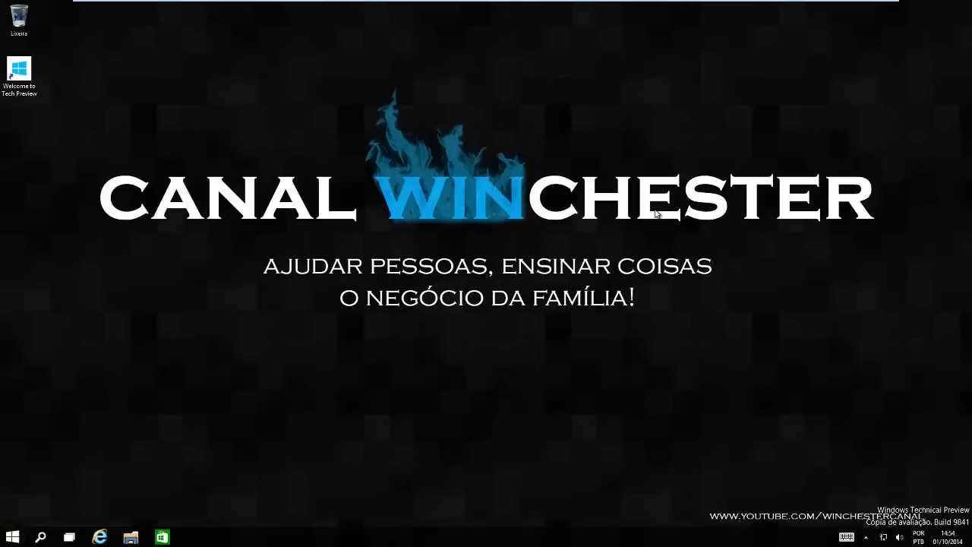
Step: Open File Explorer and view its Início page, Meu computador and Grupo doméstico
left_click(129, 539)
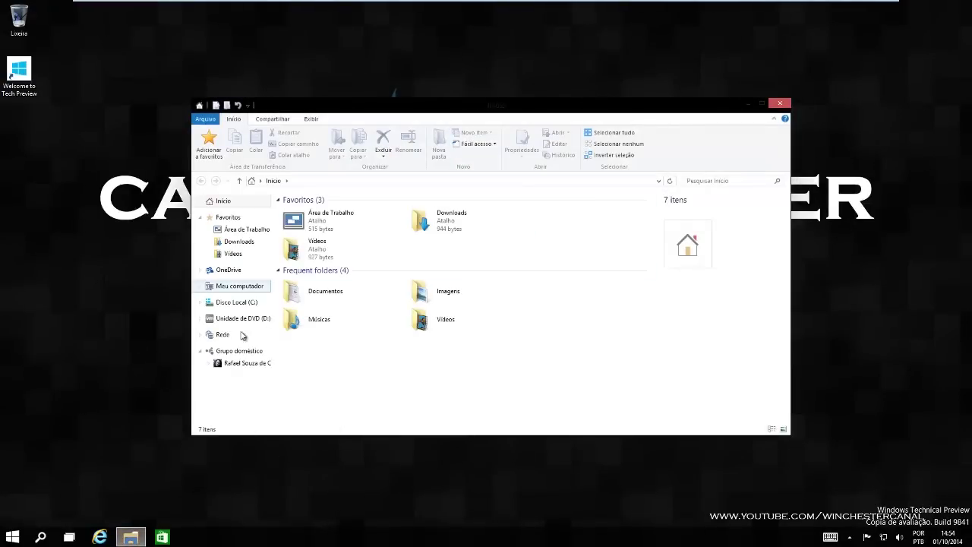
left_click(330, 229)
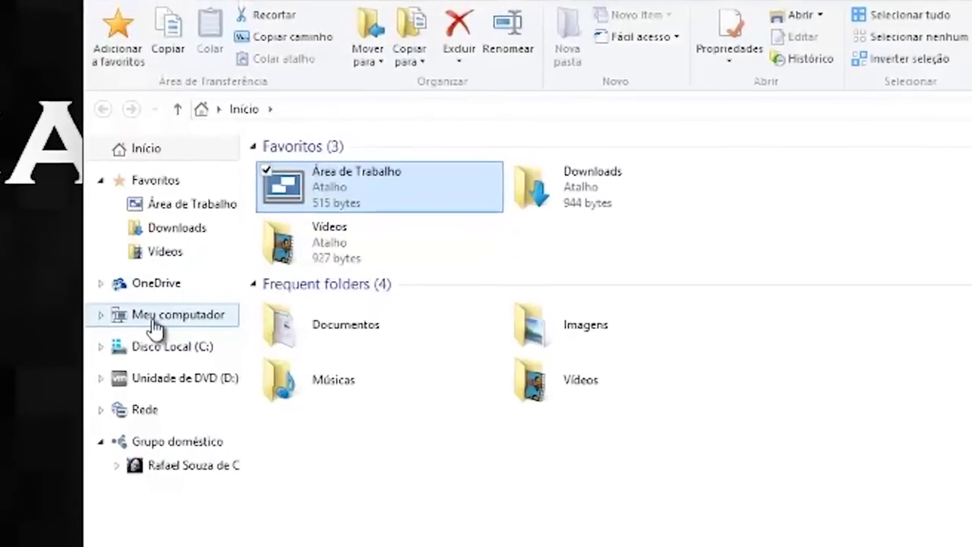
left_click(238, 289)
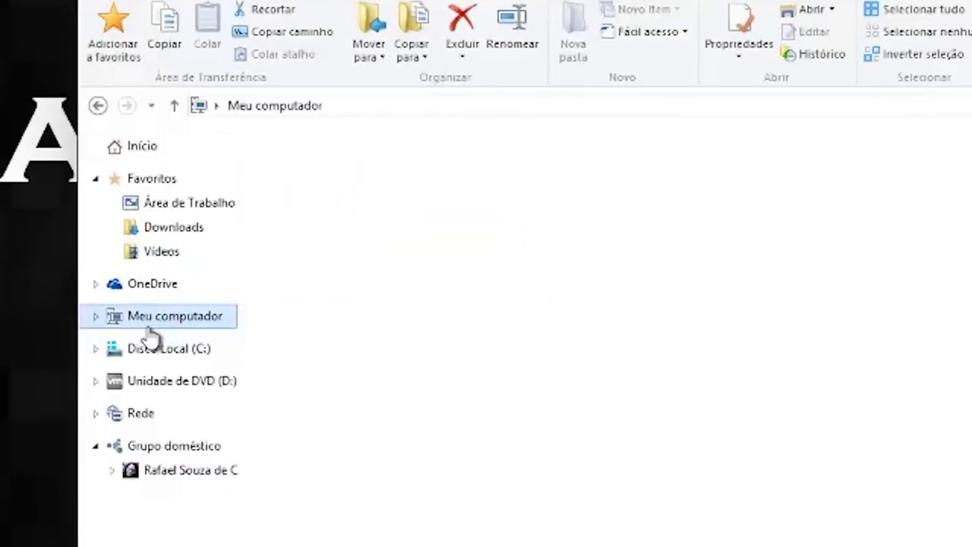
left_click(151, 422)
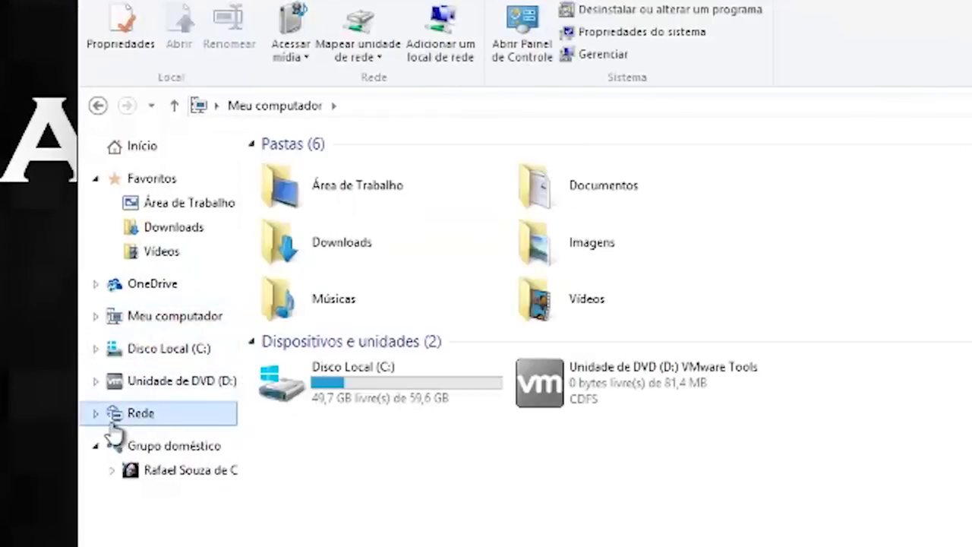
left_click(144, 452)
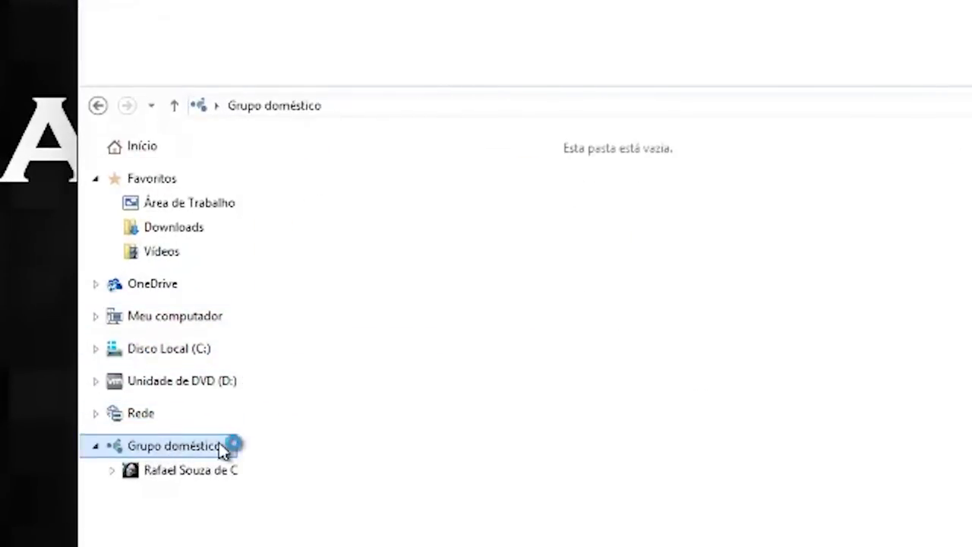
Step: Return to the Início page in File Explorer, view the Arquivo options and dismiss them
left_click(136, 148)
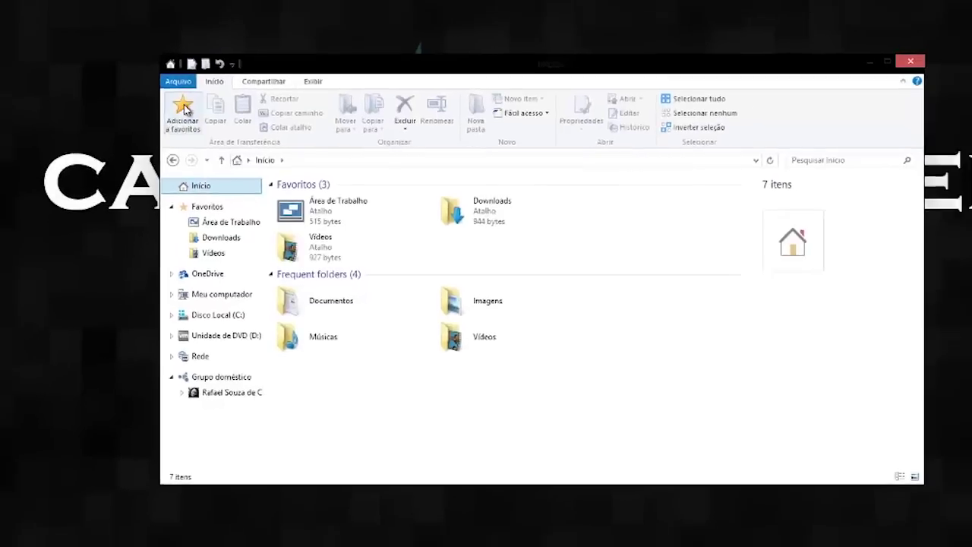
left_click(211, 120)
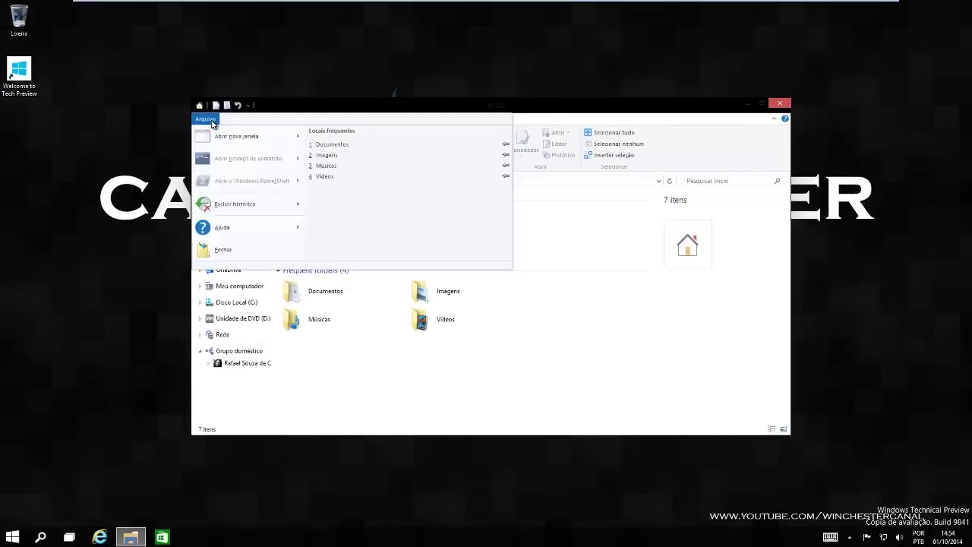
left_click(212, 121)
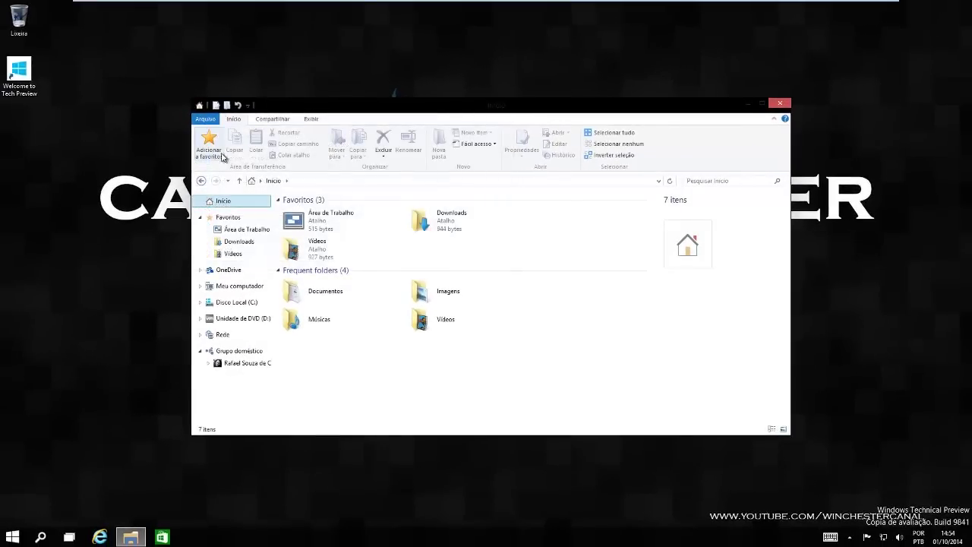
Step: Add the Início page and the Documentos folder to the Favoritos list in File Explorer
left_click(208, 141)
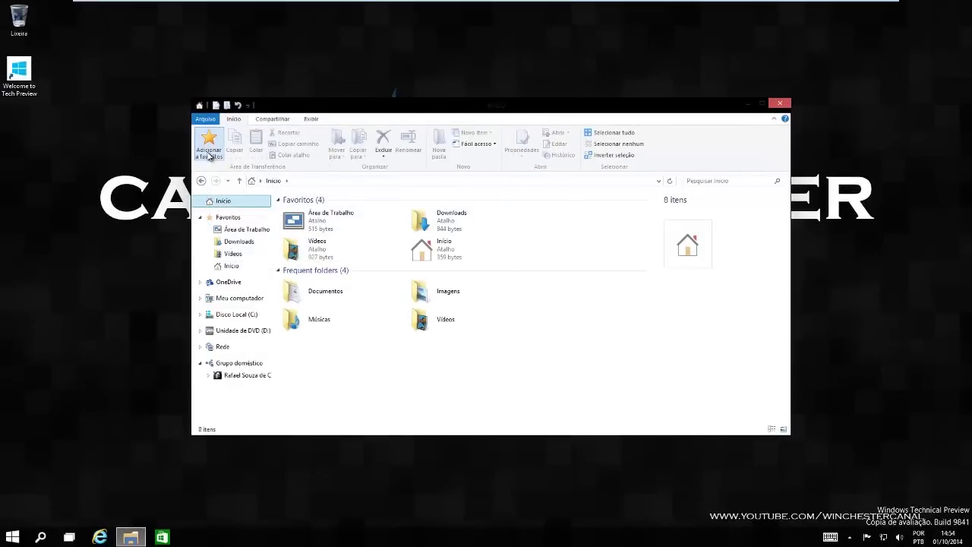
left_click(233, 267)
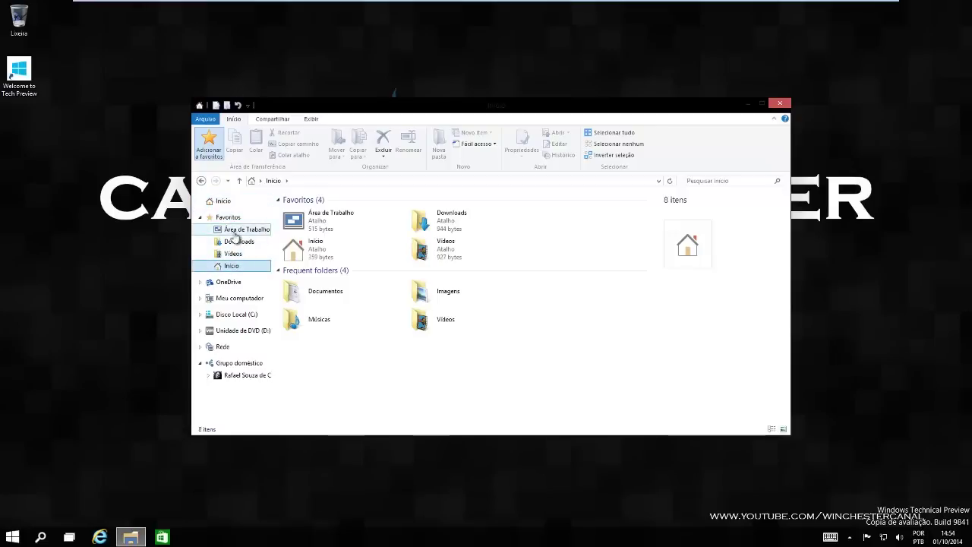
double_click(323, 289)
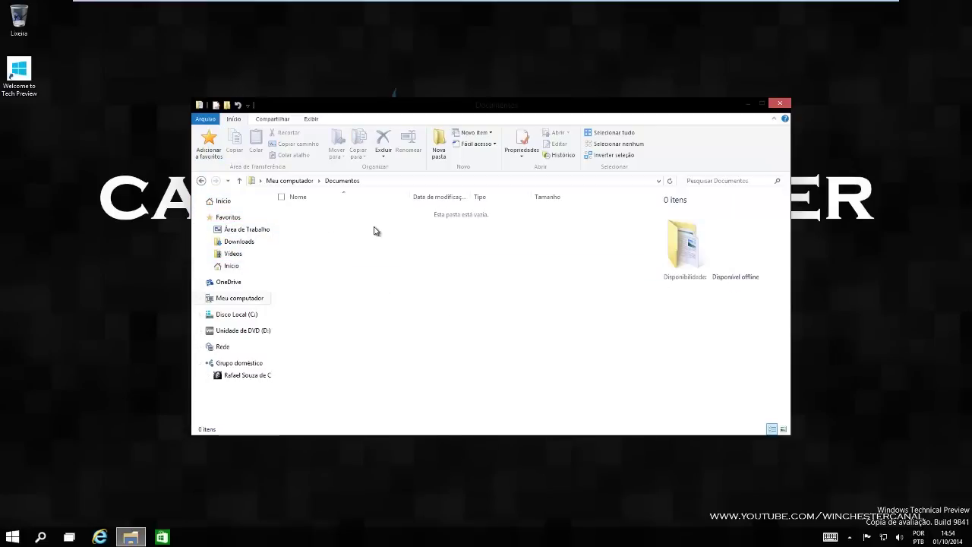
left_click(209, 144)
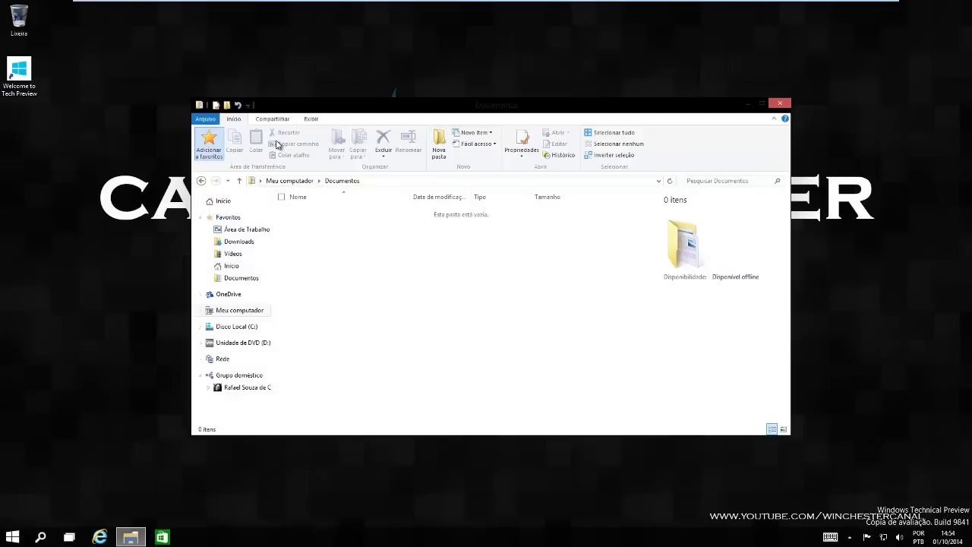
Step: View the sharing commands for Documentos, then the Compartilhar options for the Designer file in OneDrive, and dismiss them
left_click(286, 120)
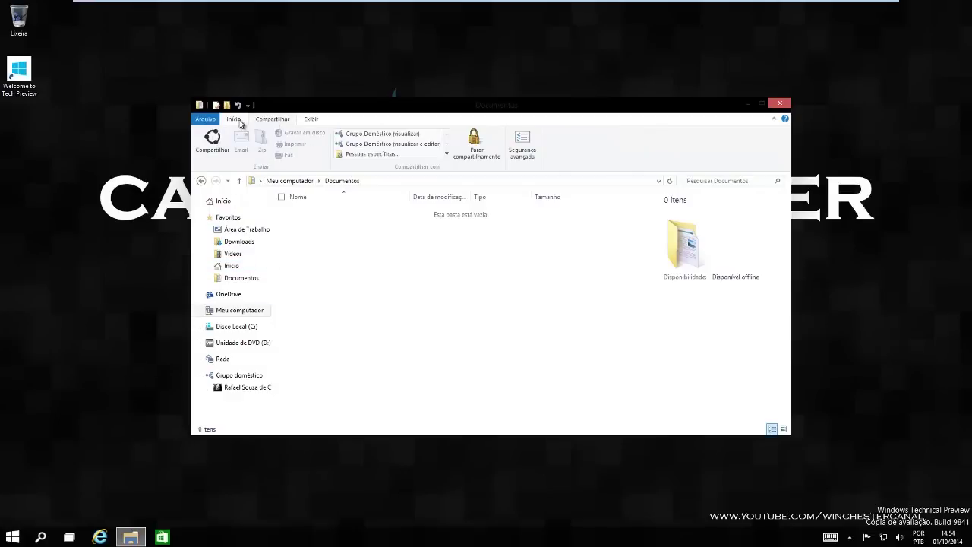
left_click(215, 147)
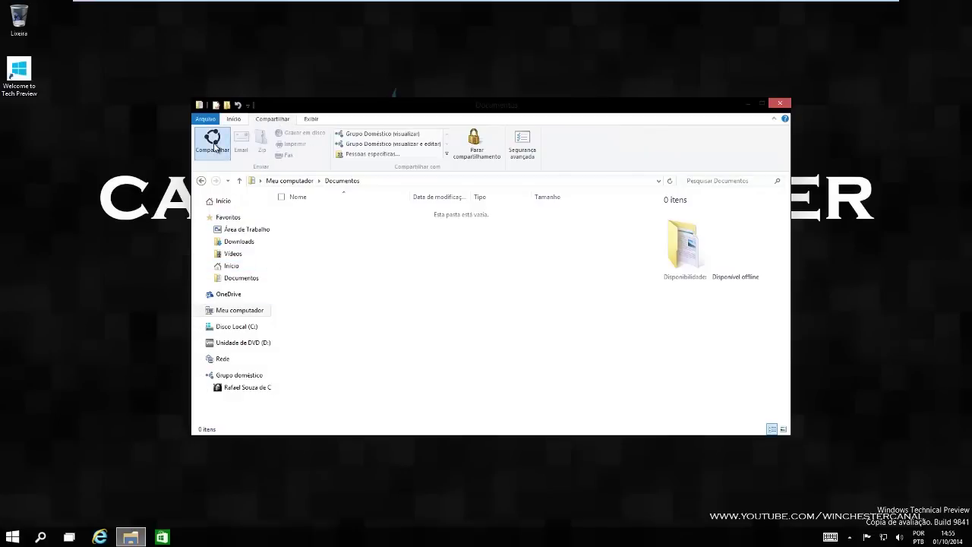
left_click(236, 296)
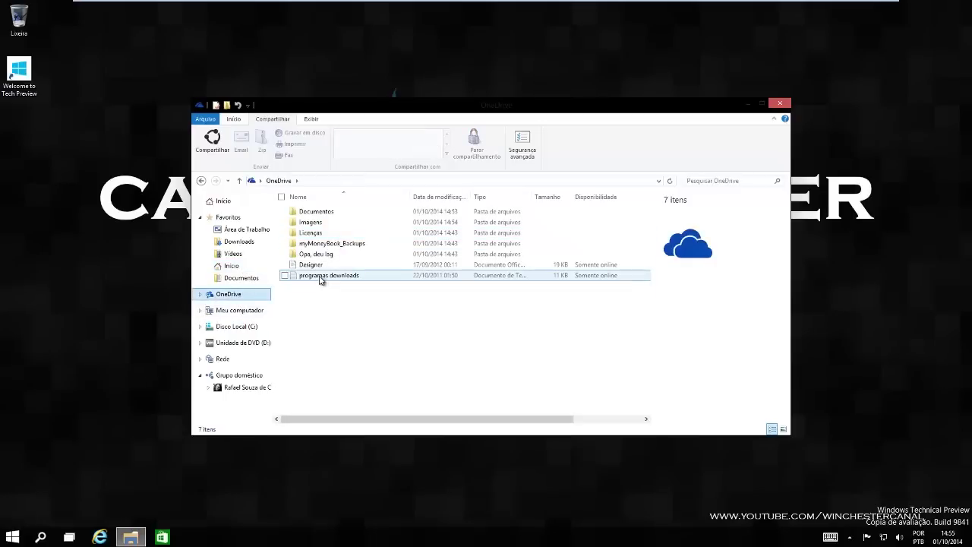
left_click(321, 266)
left_click(213, 146)
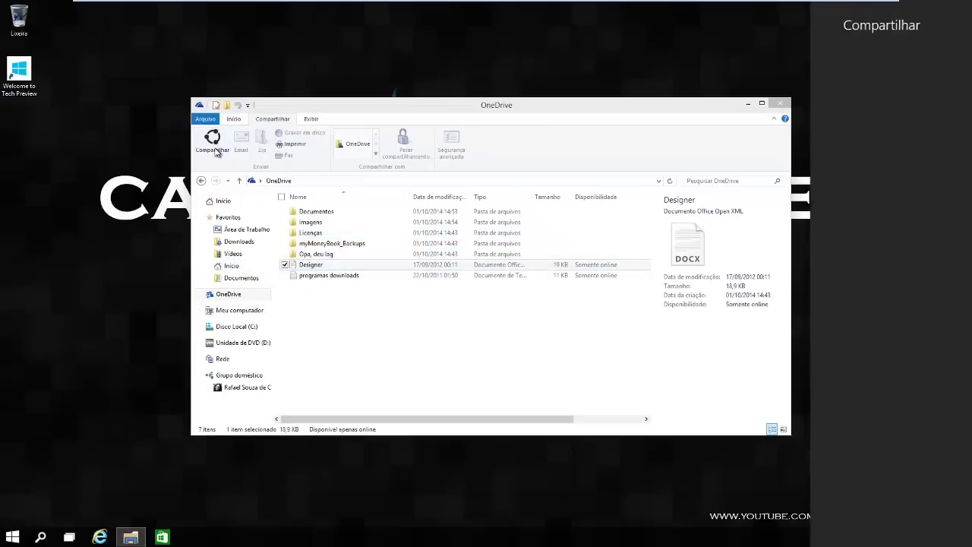
left_click(858, 47)
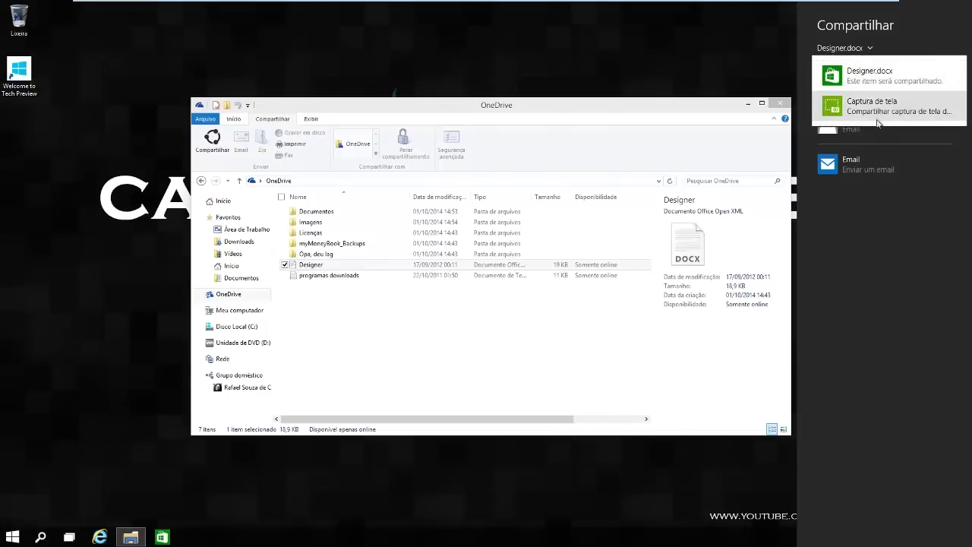
left_click(879, 200)
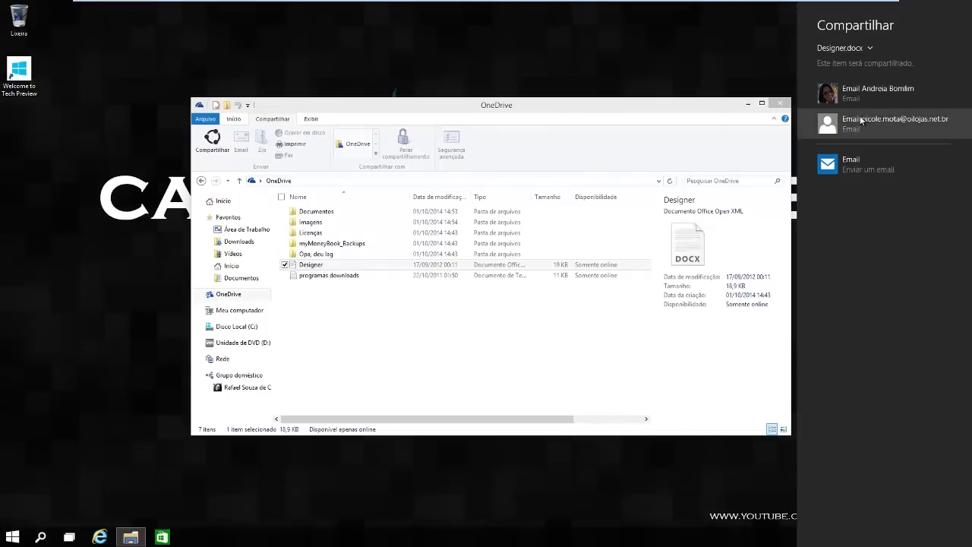
left_click(542, 368)
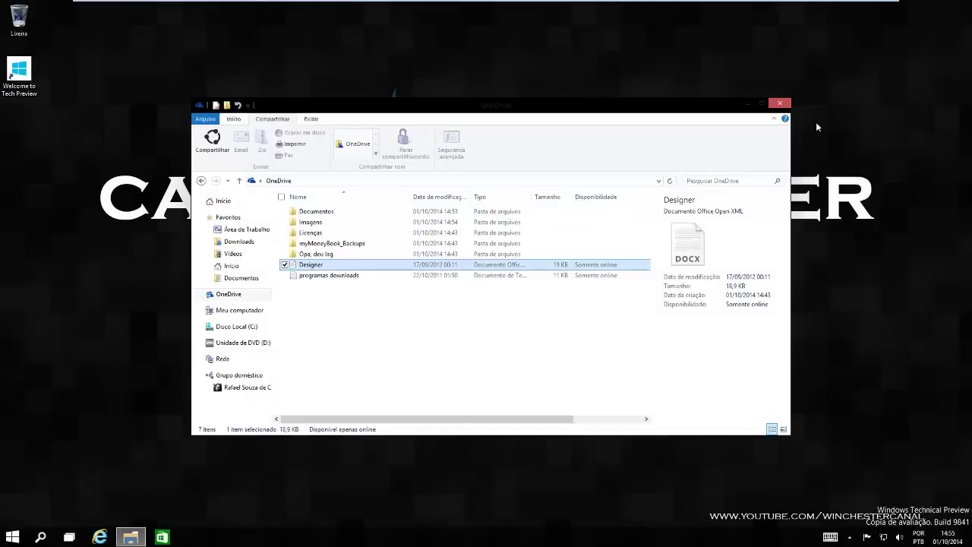
Step: View the hidden notification icons and the taskbar's Barras de Ferramentas properties, and leave the settings unchanged
left_click(850, 537)
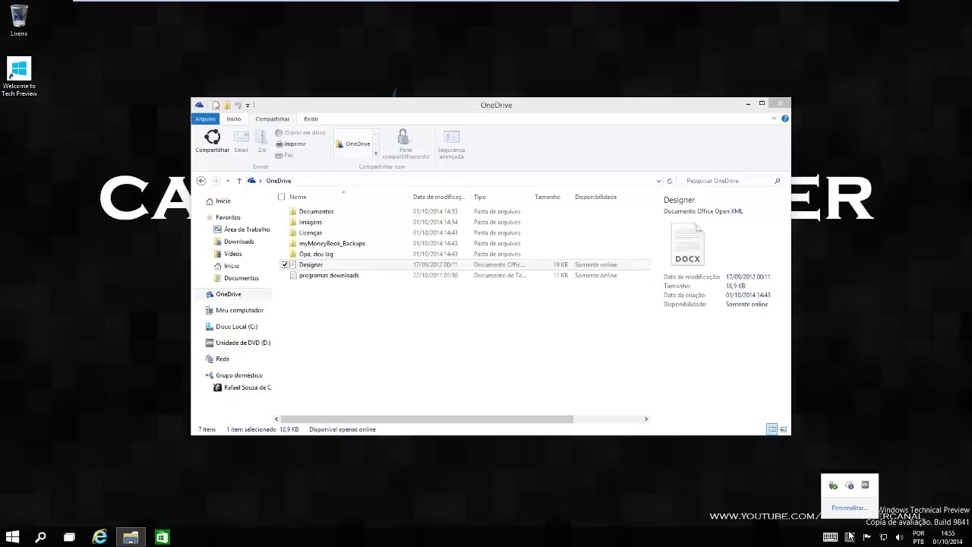
left_click(771, 544)
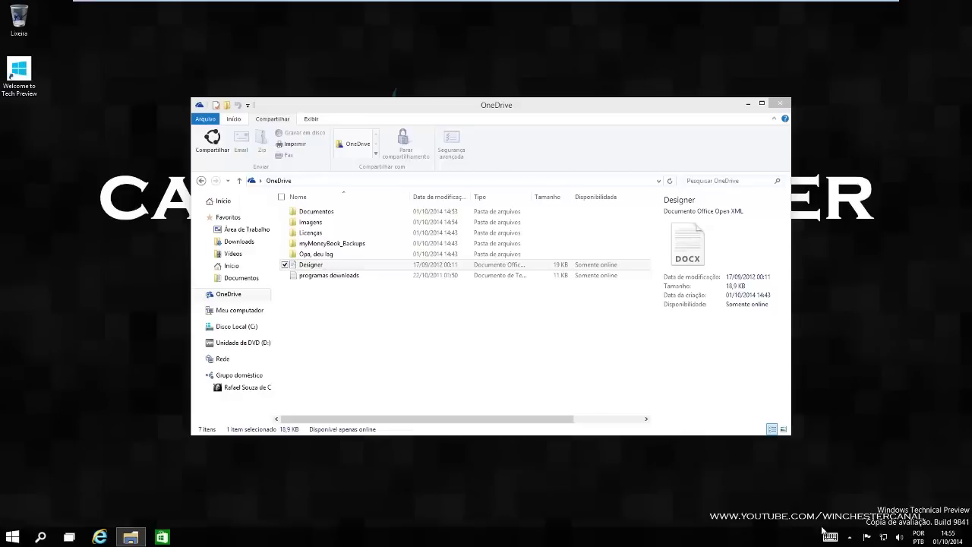
left_click(936, 538)
right_click(453, 536)
left_click(475, 534)
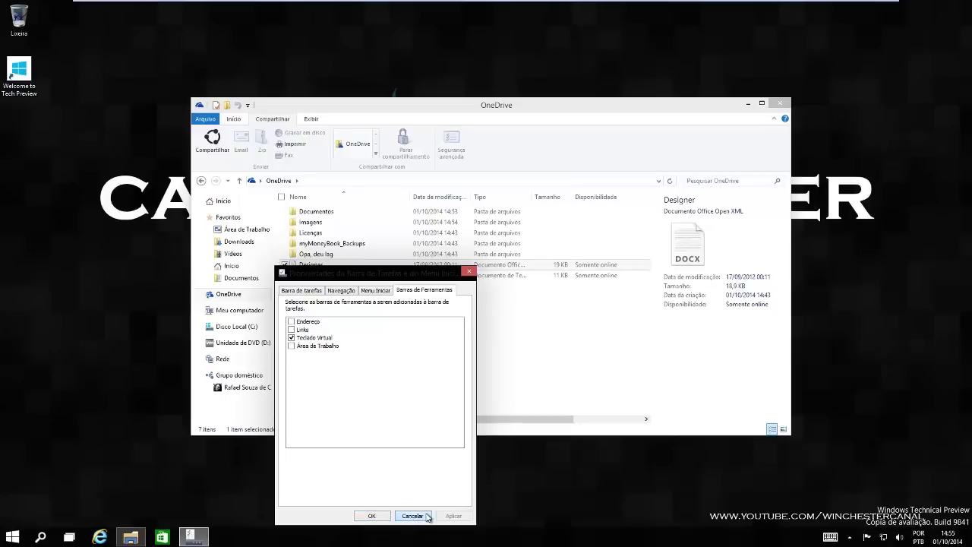
left_click(430, 514)
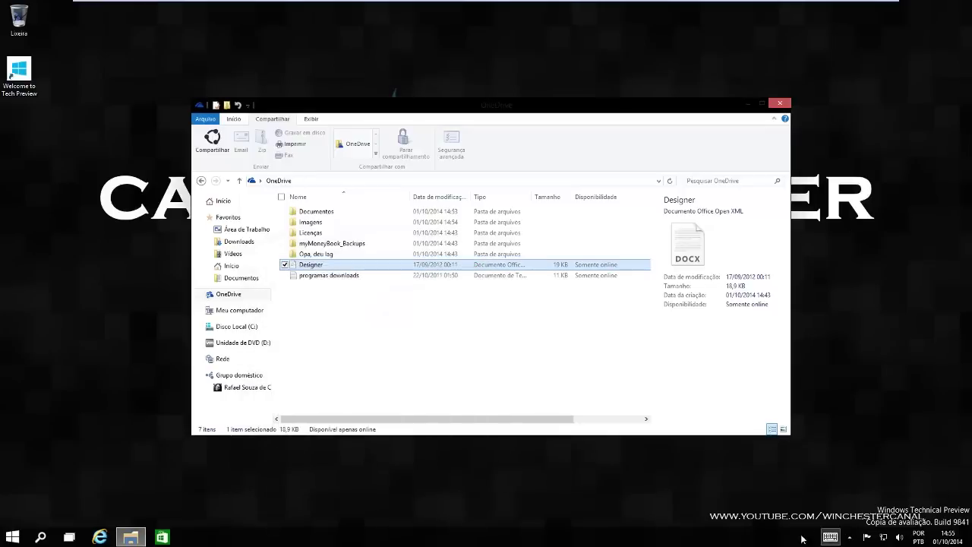
Step: View the open windows in Task View and return to the OneDrive window
left_click(69, 537)
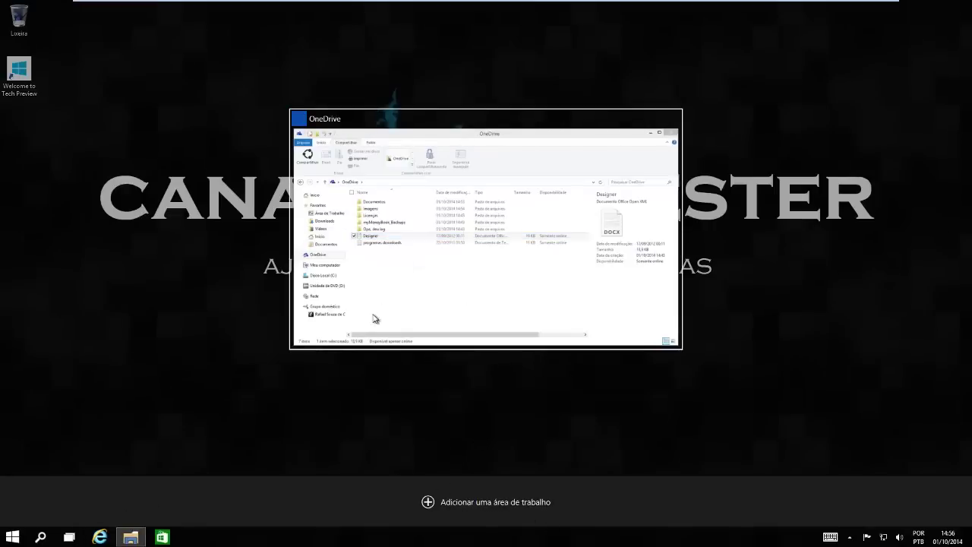
left_click(445, 213)
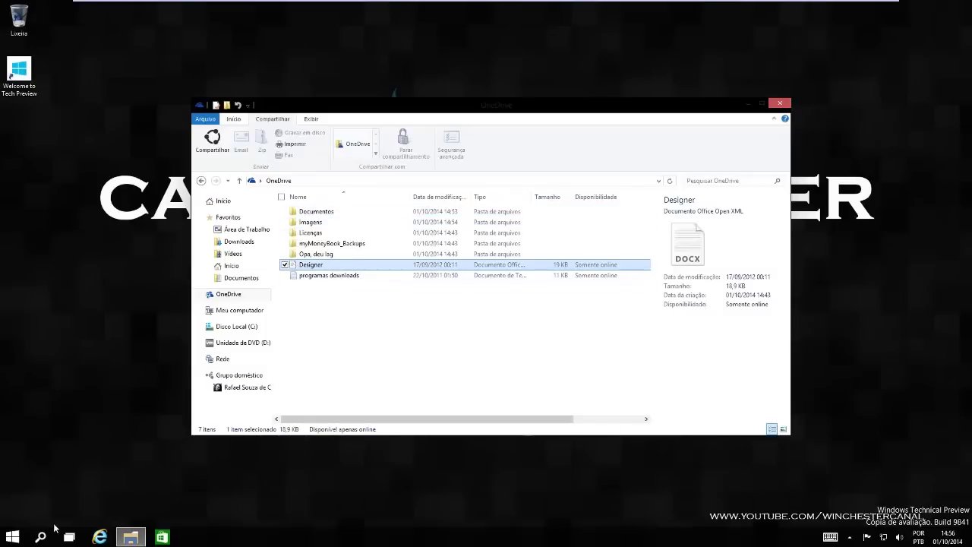
Step: Open the Pessoas app from the Start menu and place it in a reduced window on the desktop
left_click(23, 538)
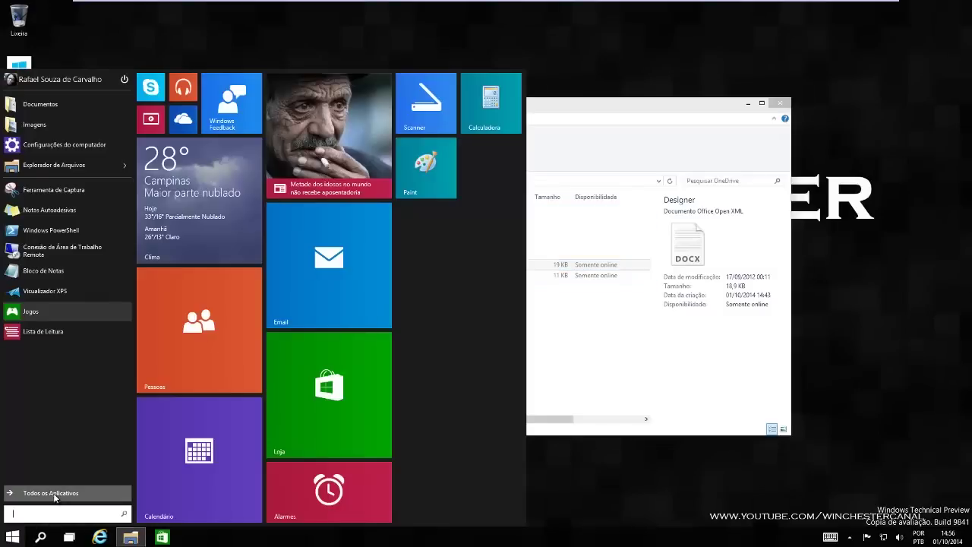
left_click(215, 339)
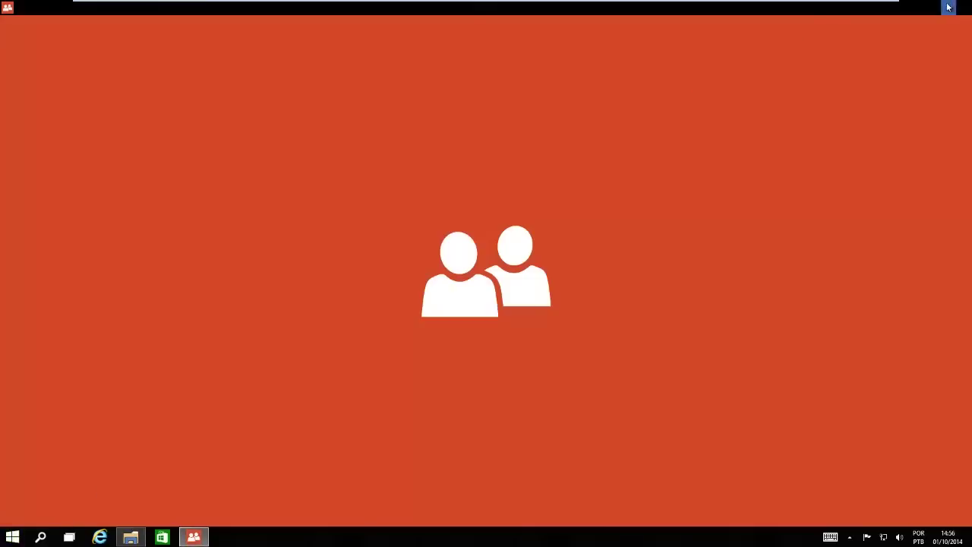
left_click_drag(900, 10, 2, 84)
left_click_drag(97, 10, 150, 25)
Step: Open the Alarmes and Música apps from the Start menu and arrange them as overlapping windows on the desktop
left_click(12, 537)
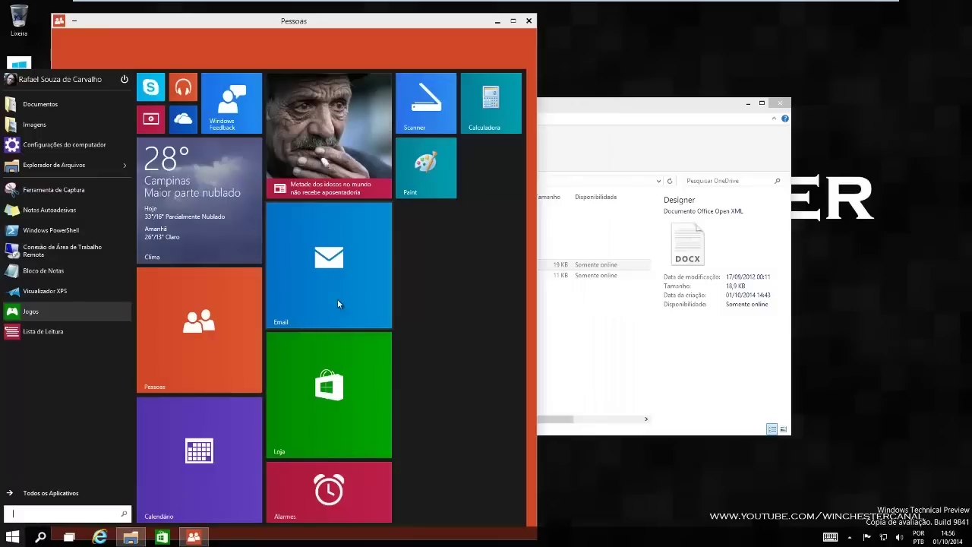
left_click(342, 461)
left_click_drag(758, 7, 807, 61)
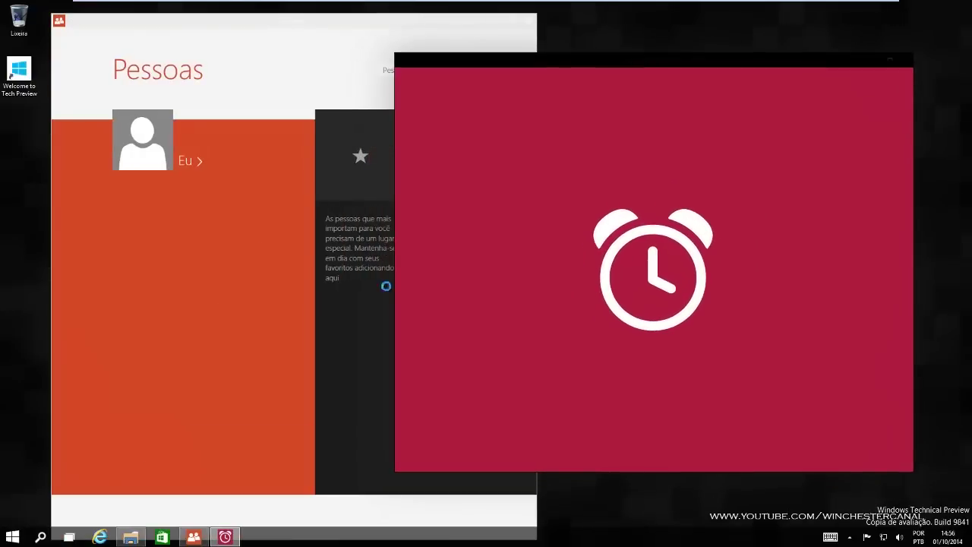
left_click(12, 537)
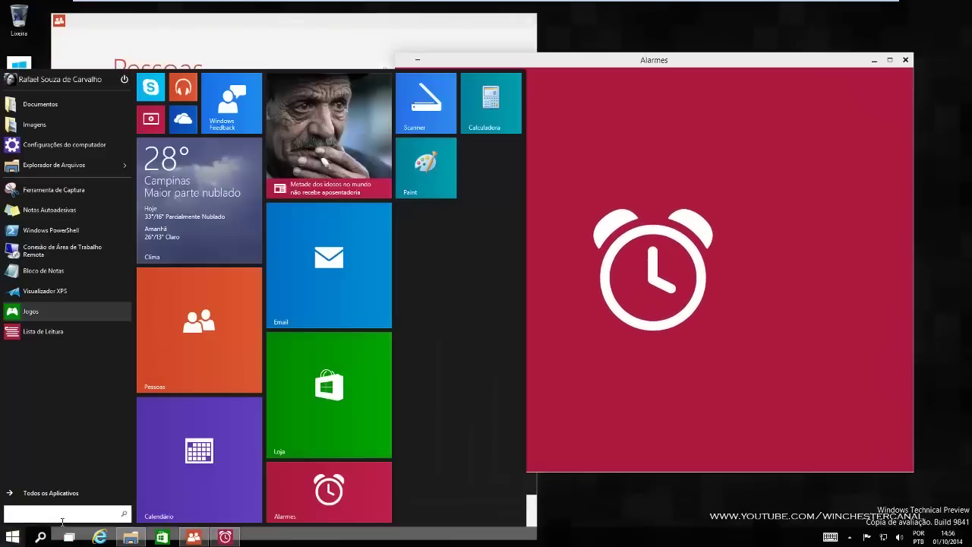
left_click(172, 104)
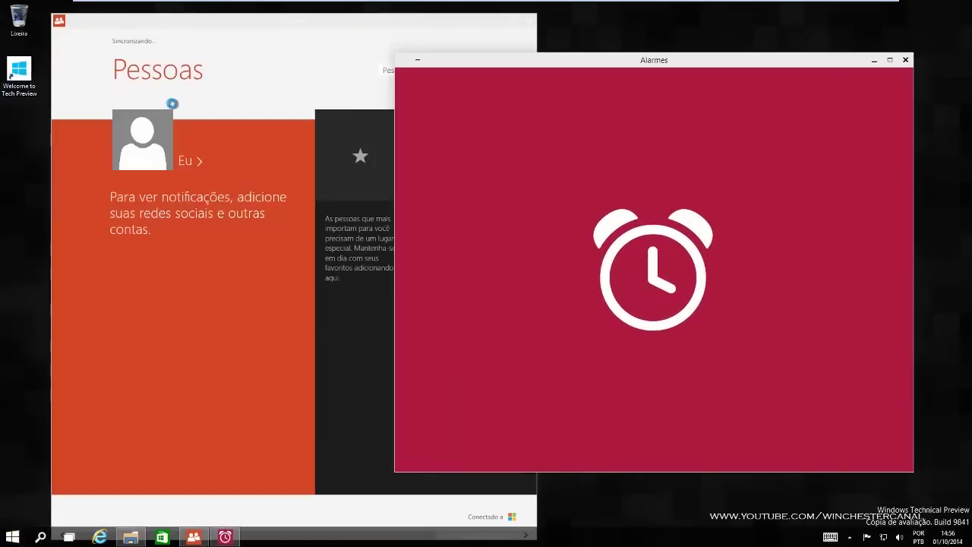
left_click_drag(71, 13, 372, 129)
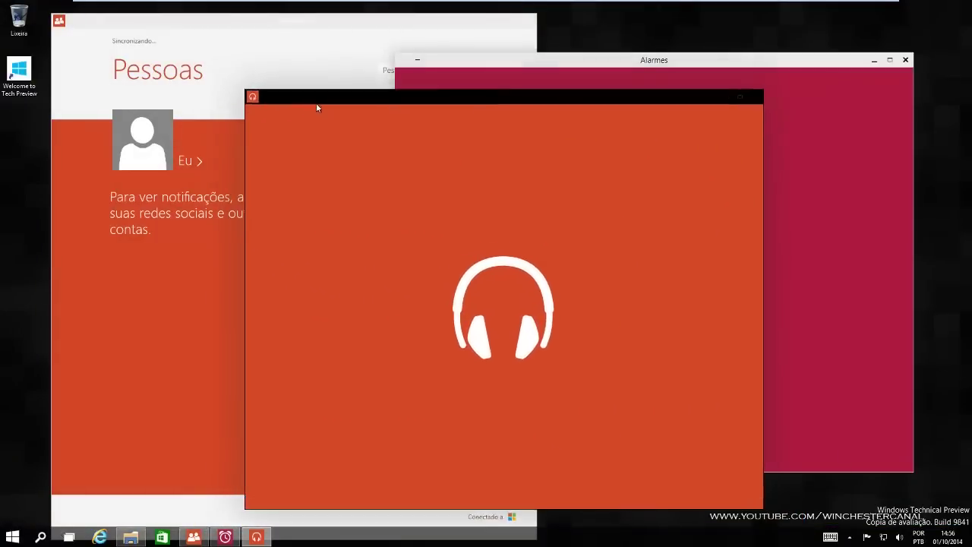
Step: Add a second virtual desktop in Task View and switch to it
left_click(70, 537)
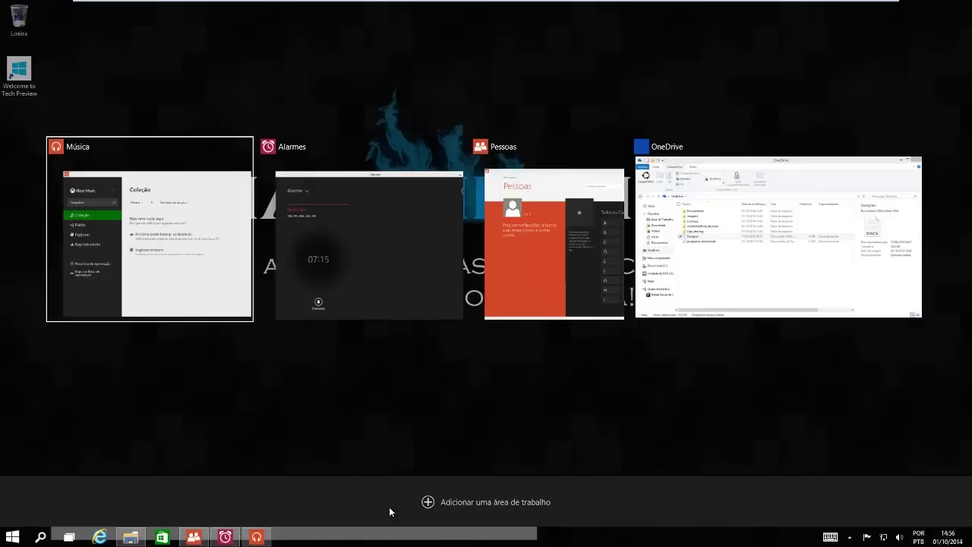
left_click(426, 501)
mouse_move(435, 496)
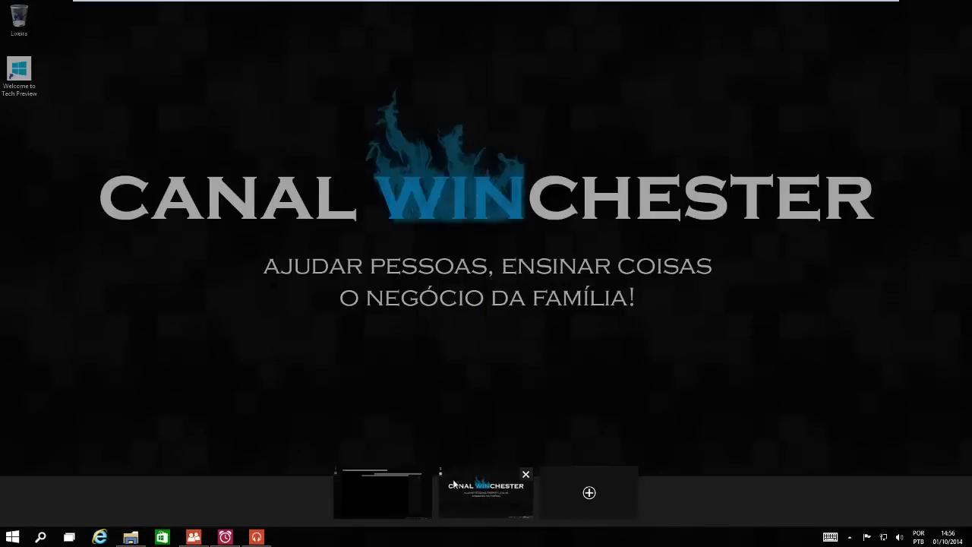
left_click(487, 497)
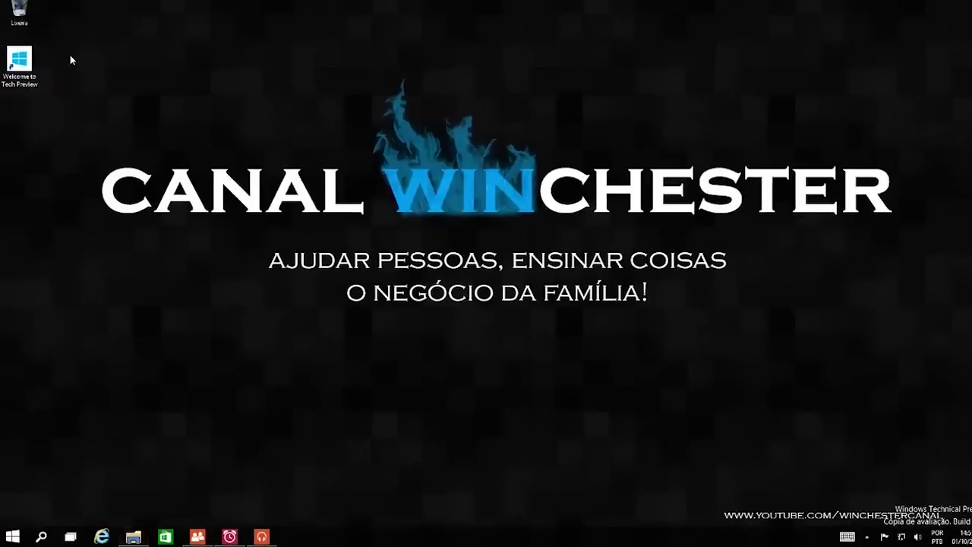
Step: Open Internet Explorer and the Vídeo app on the second desktop and arrange their windows so both are in view
left_click(100, 537)
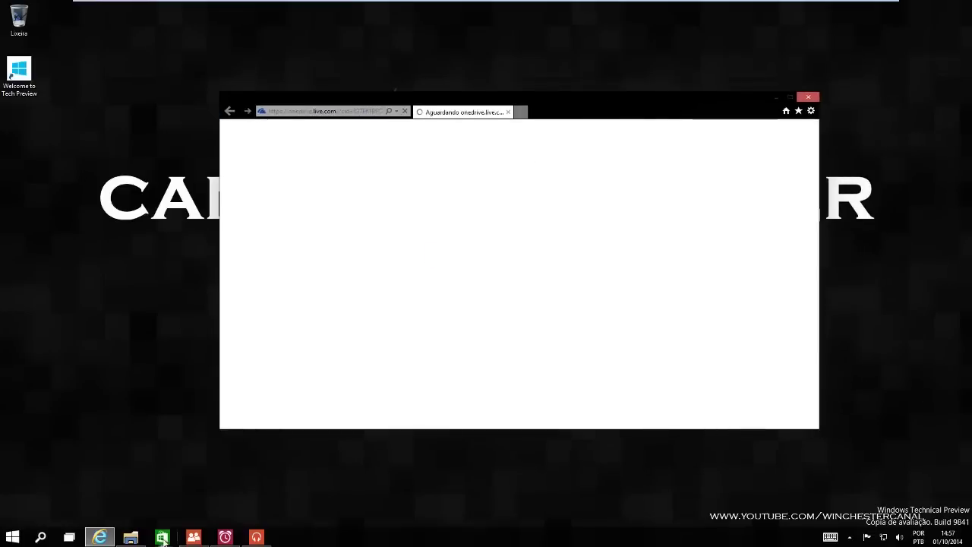
left_click(12, 537)
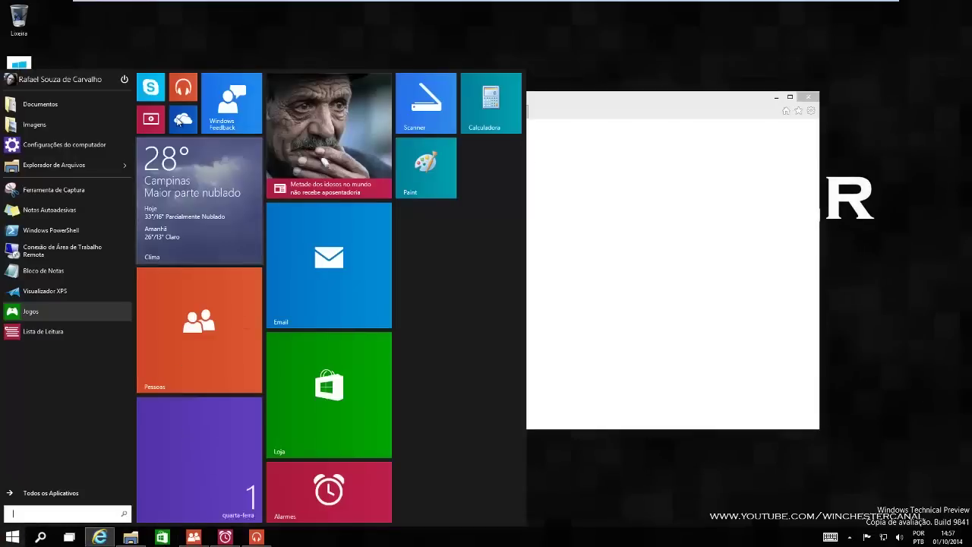
left_click(154, 120)
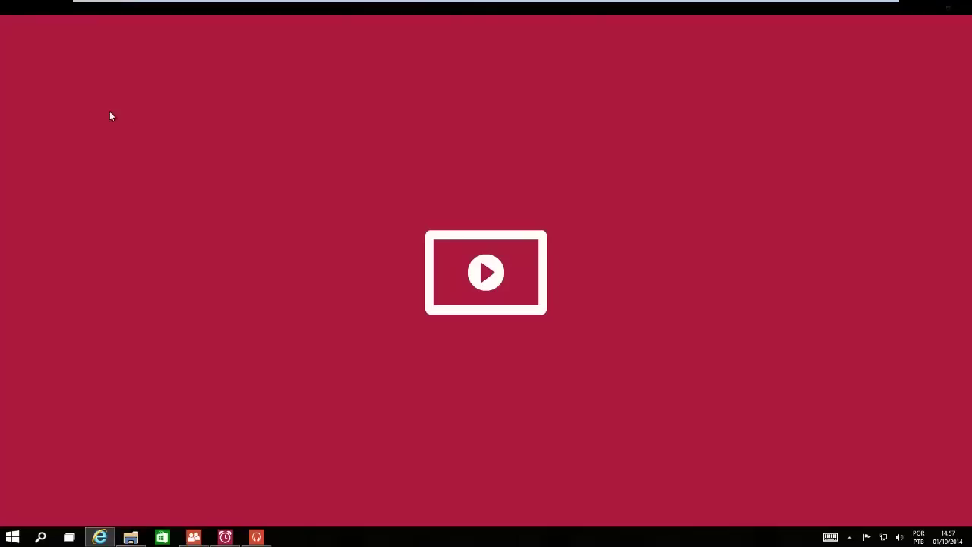
left_click_drag(63, 18, 159, 106)
left_click_drag(480, 96, 458, 63)
left_click_drag(637, 133, 604, 101)
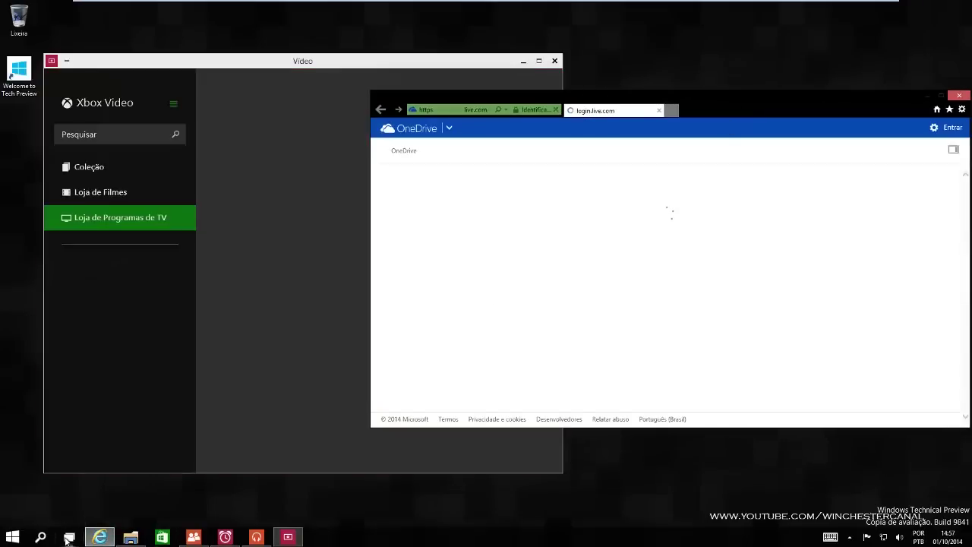
Step: Switch to the first virtual desktop through Task View and return to the second one
left_click(68, 538)
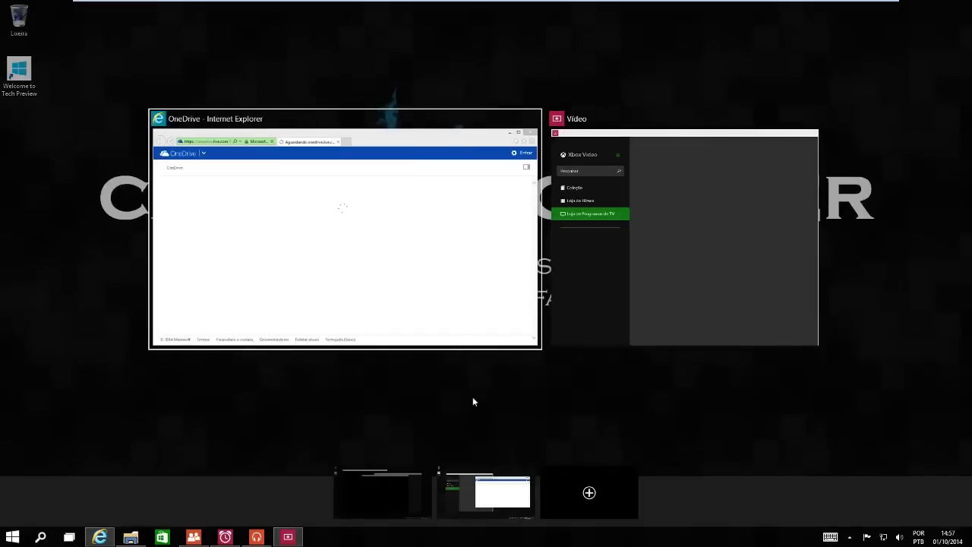
left_click(381, 497)
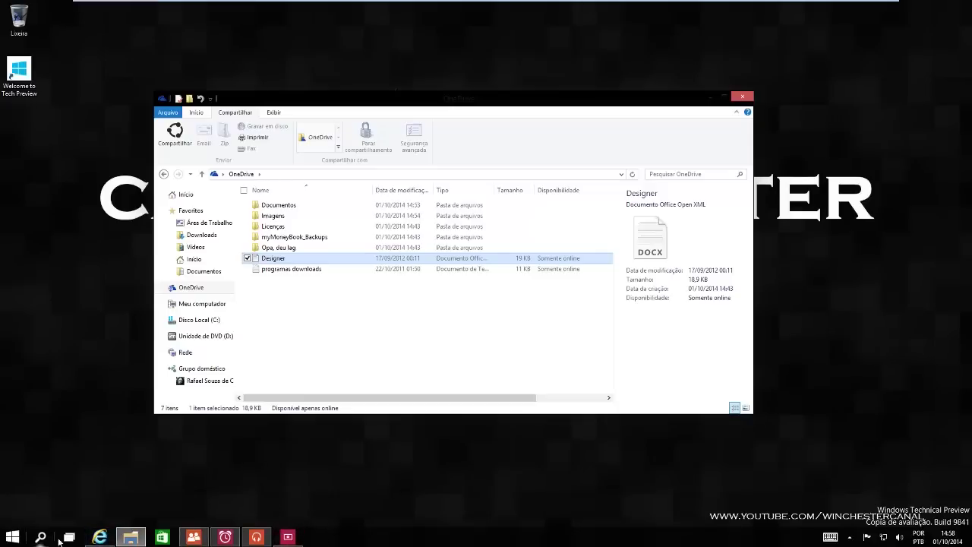
left_click(69, 537)
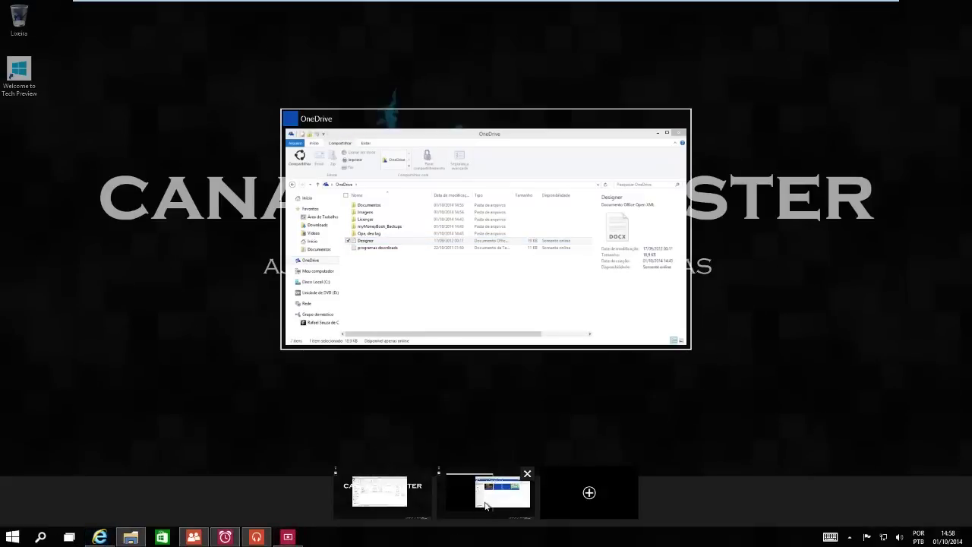
left_click(490, 498)
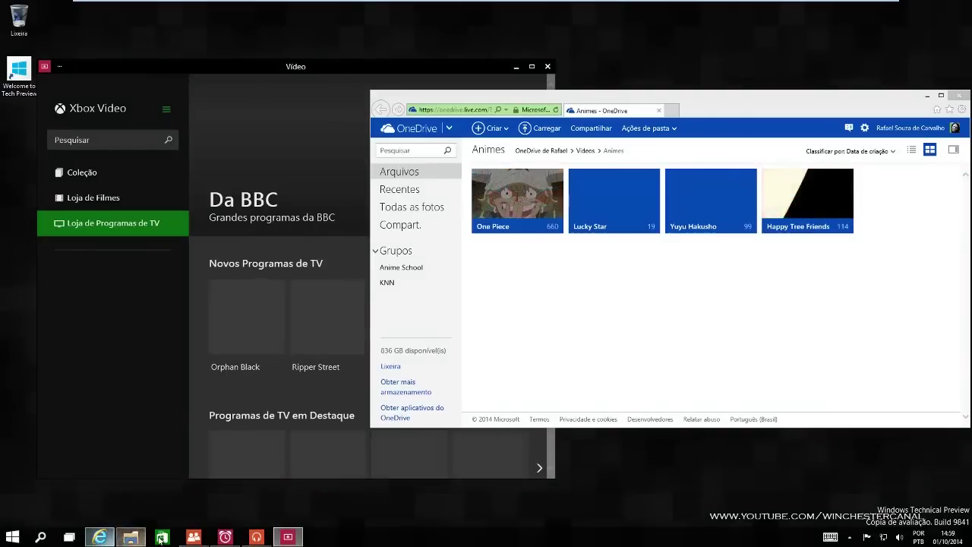
Step: Restore the maximized Pessoas app to a floating window and switch to the first desktop through Task View
left_click(198, 539)
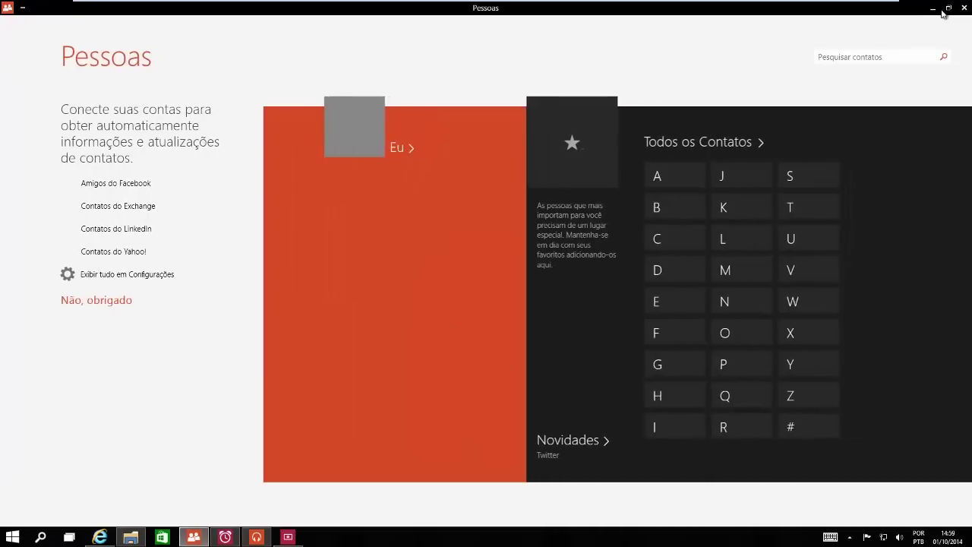
left_click(948, 9)
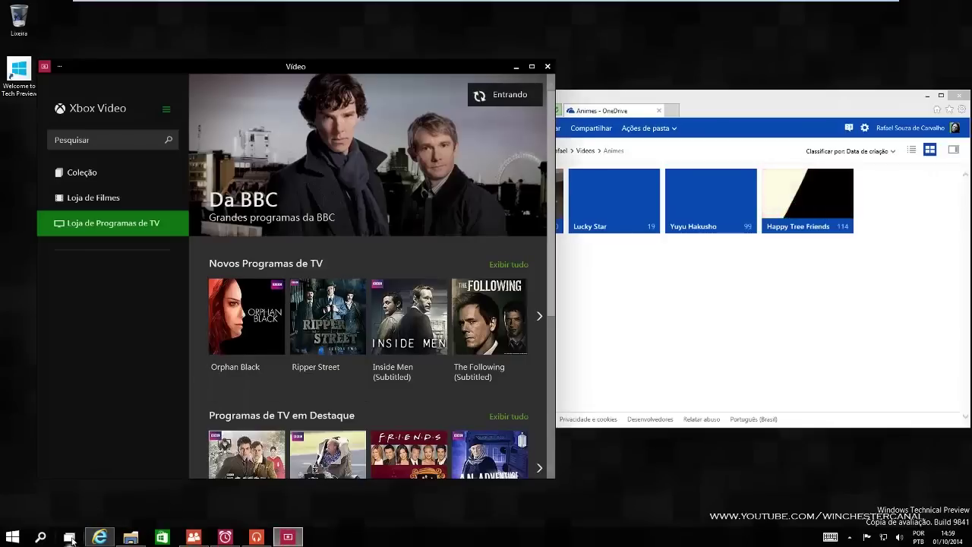
left_click(70, 538)
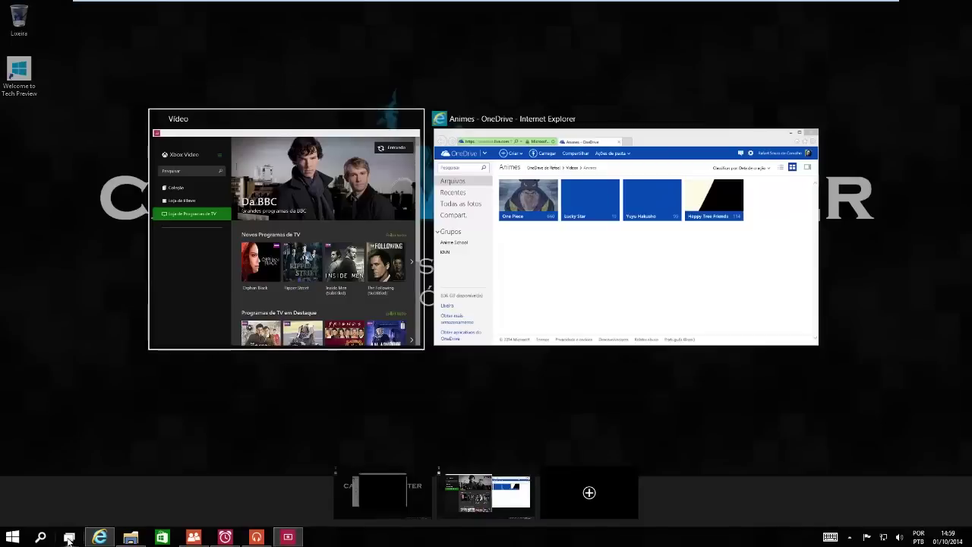
mouse_move(385, 493)
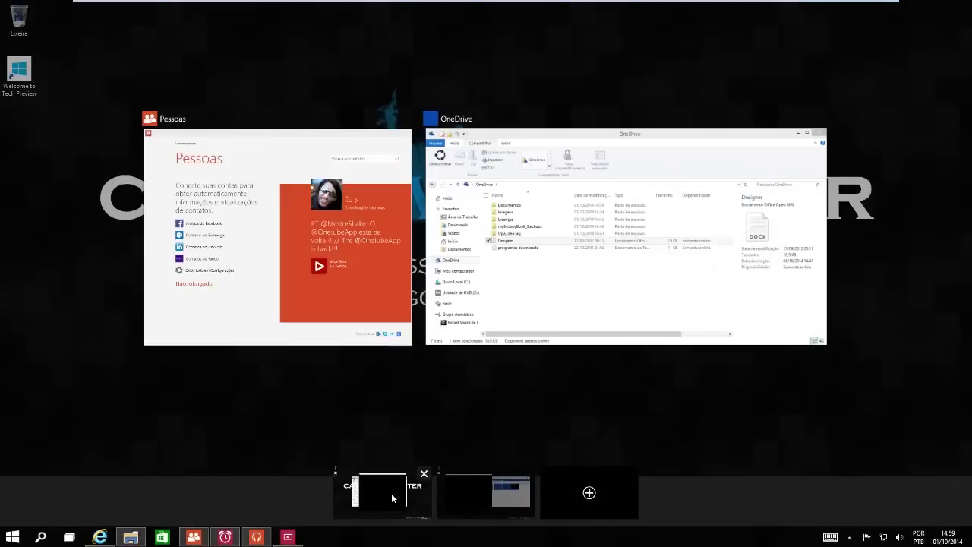
left_click(391, 492)
Step: Rearrange the Pessoas and OneDrive folder windows on the first desktop, with OneDrive in the upper-left area and Pessoas lower down
left_click_drag(405, 65, 473, 103)
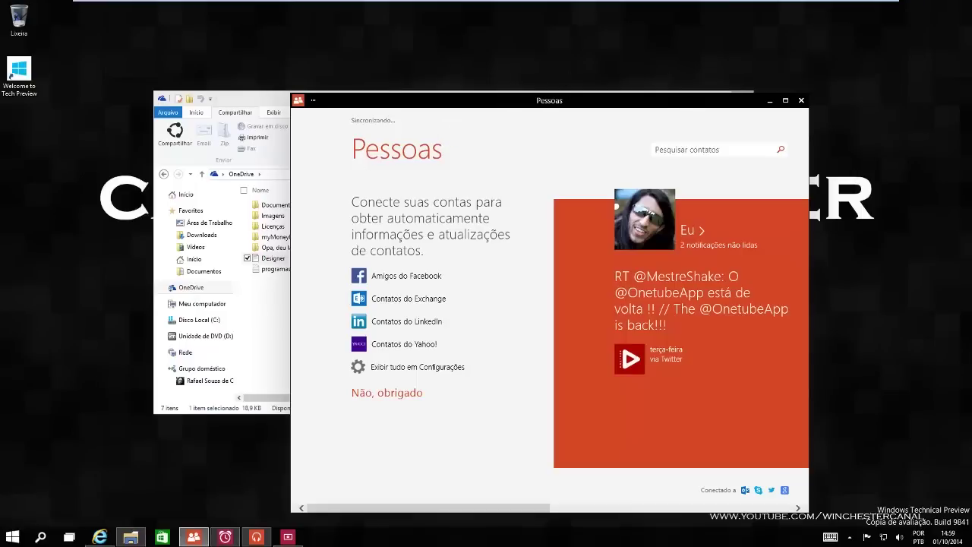
left_click_drag(688, 105, 715, 219)
left_click_drag(518, 97, 2, 253)
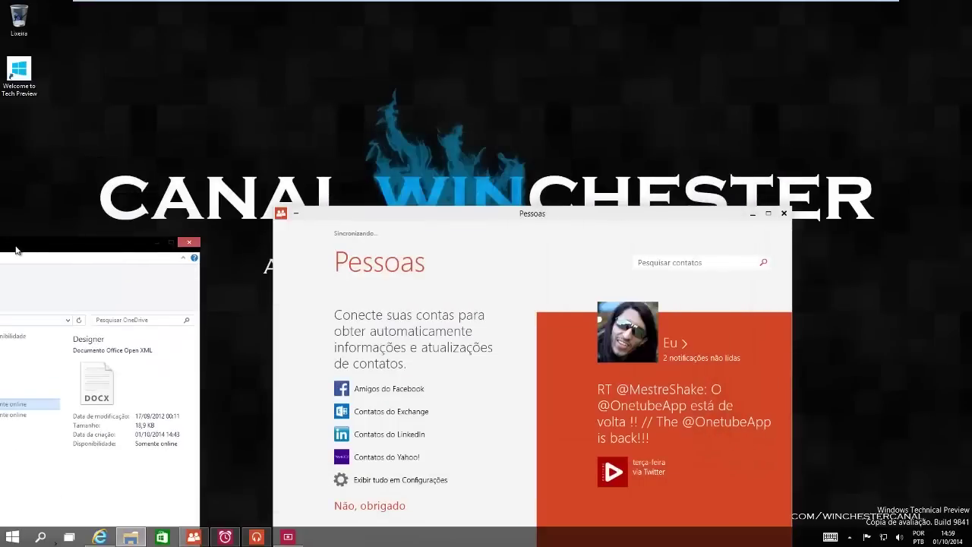
left_click_drag(501, 176, 456, 62)
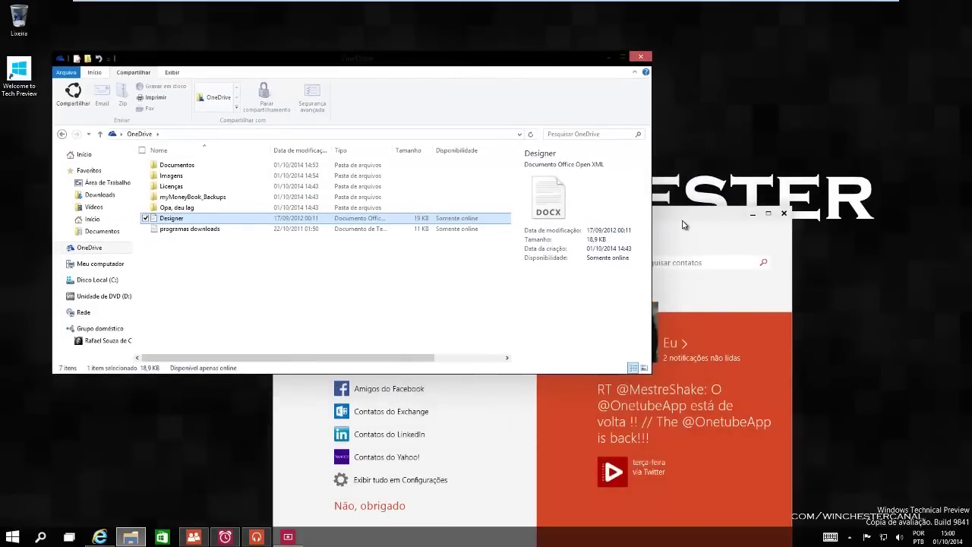
Step: Return to the second desktop and snap Vídeo to the left half of the screen, with Internet Explorer filling the right half
left_click(105, 538)
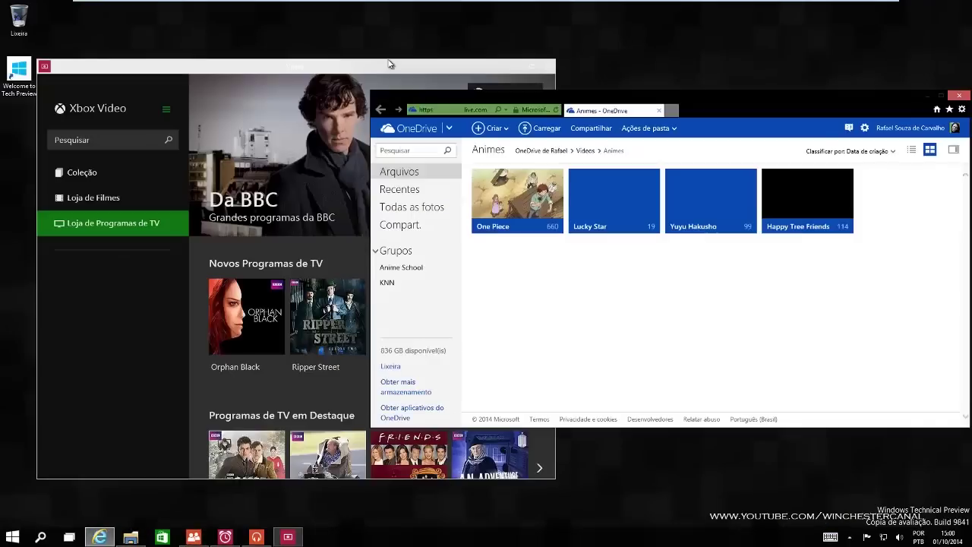
left_click_drag(395, 62, 1, 170)
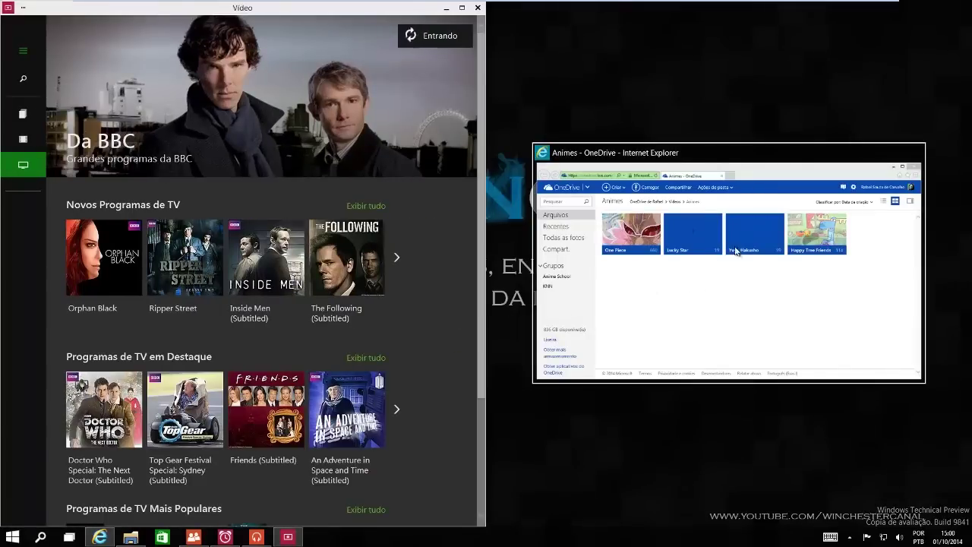
left_click(796, 328)
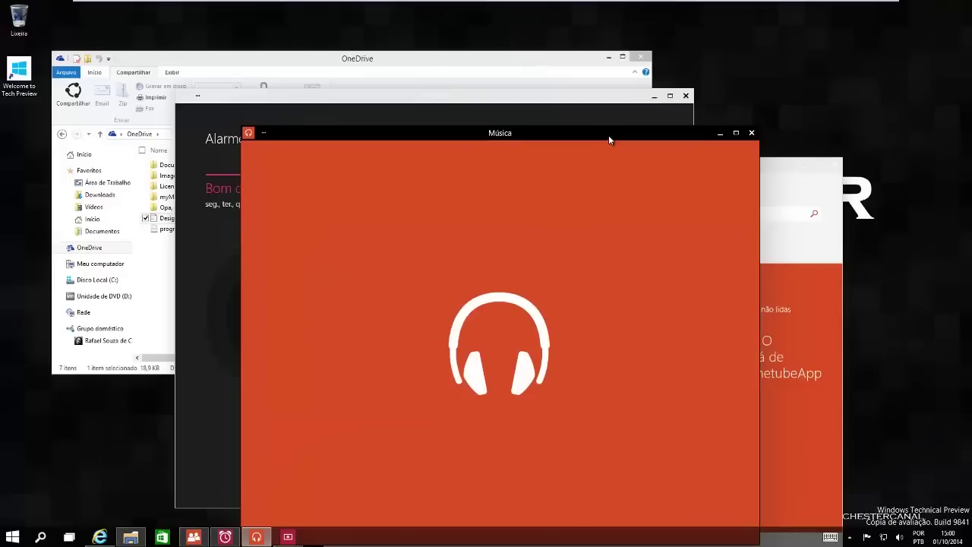
Step: On the first desktop, snap Música to the left half, the OneDrive folder to the upper-right quarter, and Alarmes to the lower-right quarter
left_click_drag(610, 136, 2, 158)
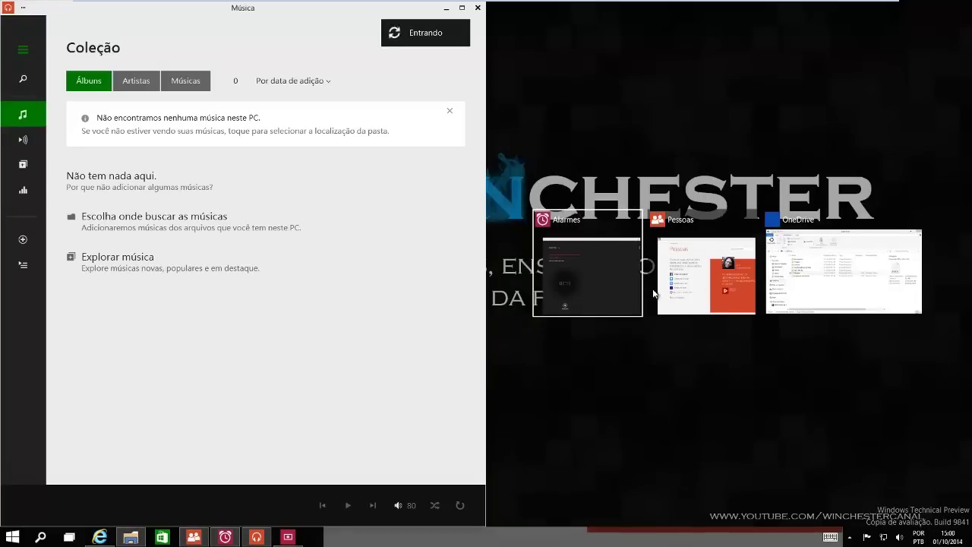
left_click(819, 265)
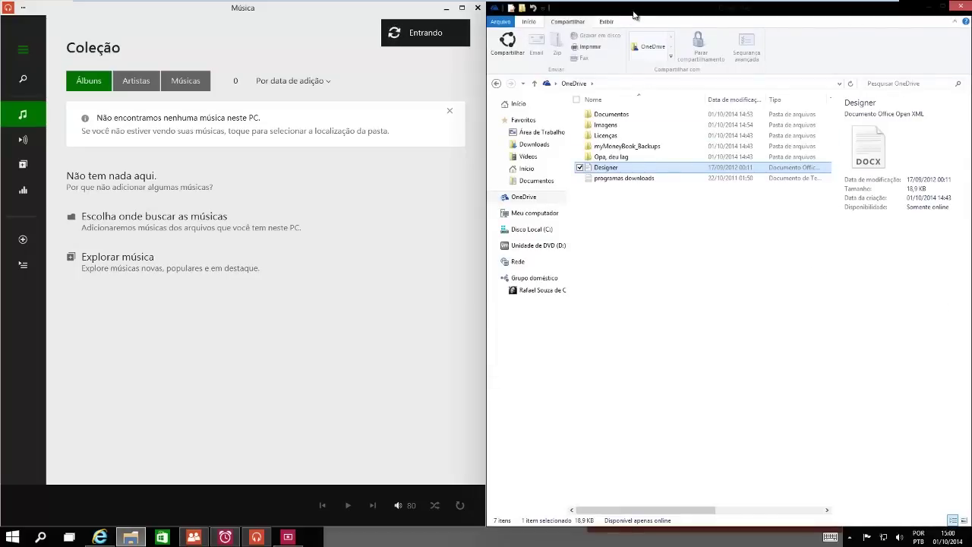
left_click_drag(550, 7, 971, 2)
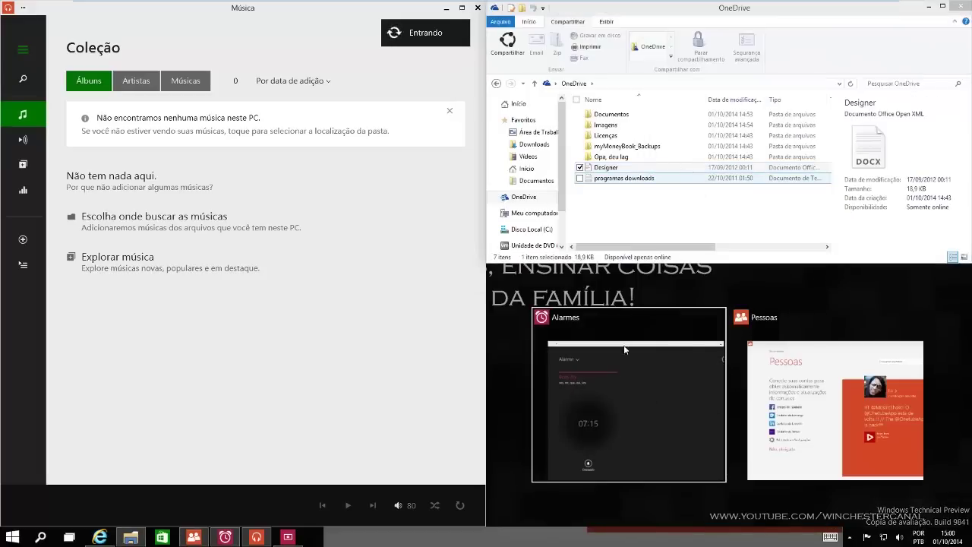
left_click(647, 404)
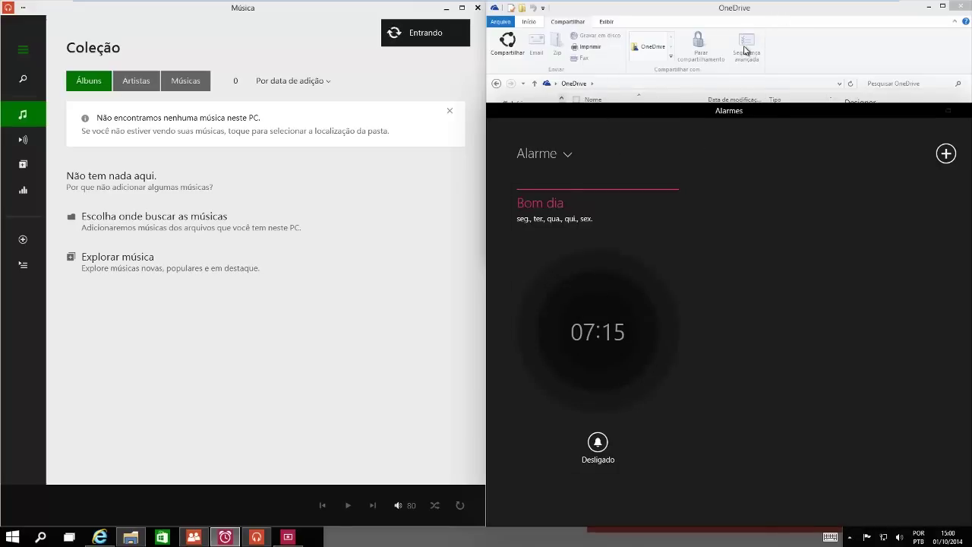
Step: Rearrange the snapped windows with Música in the upper-left quarter, OneDrive across the right half, and Pessoas in the lower-left quarter
left_click(729, 22)
left_click(763, 335)
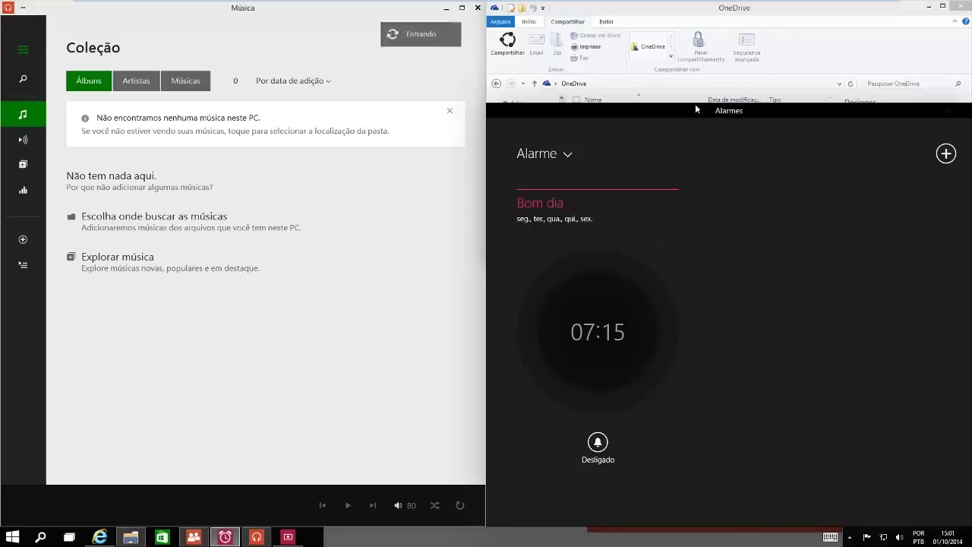
left_click_drag(301, 15, 91, 188)
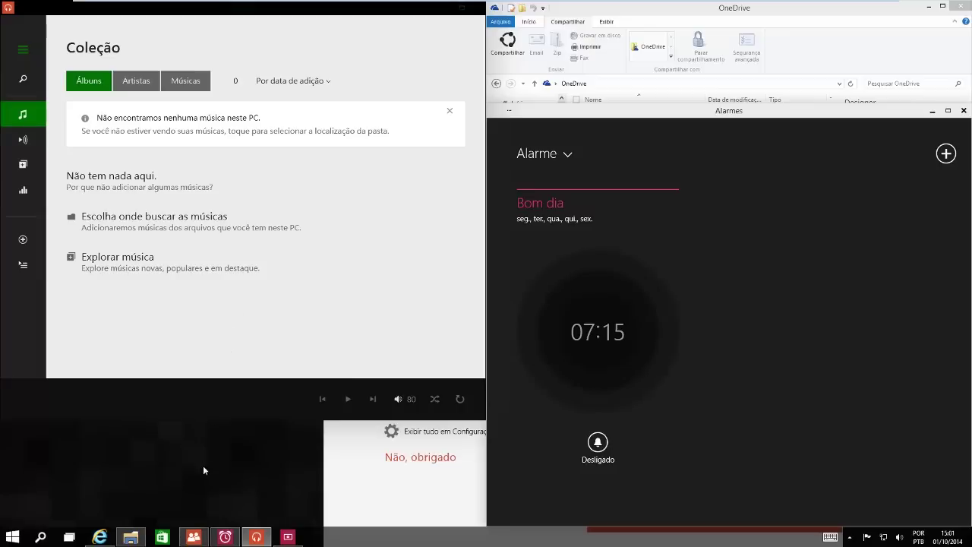
left_click_drag(805, 18, 970, 68)
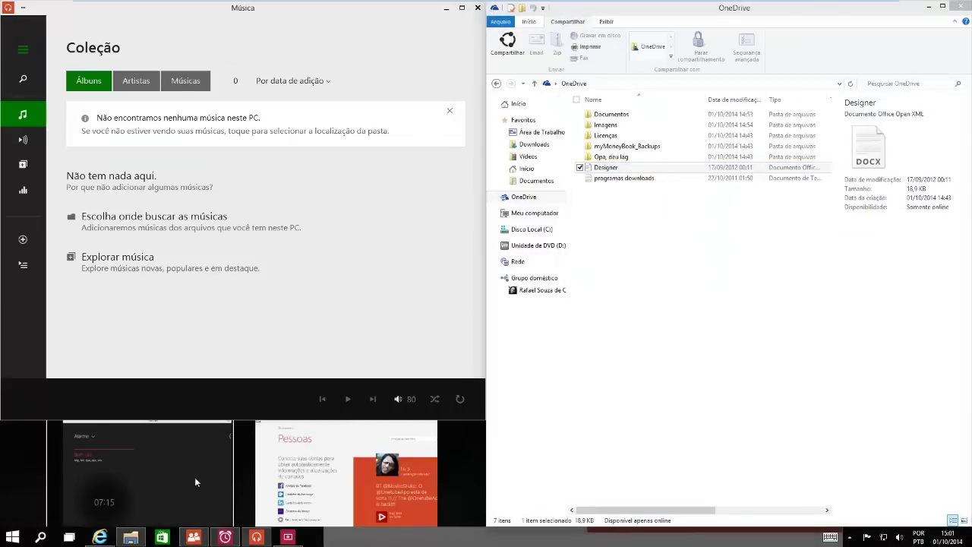
left_click(342, 486)
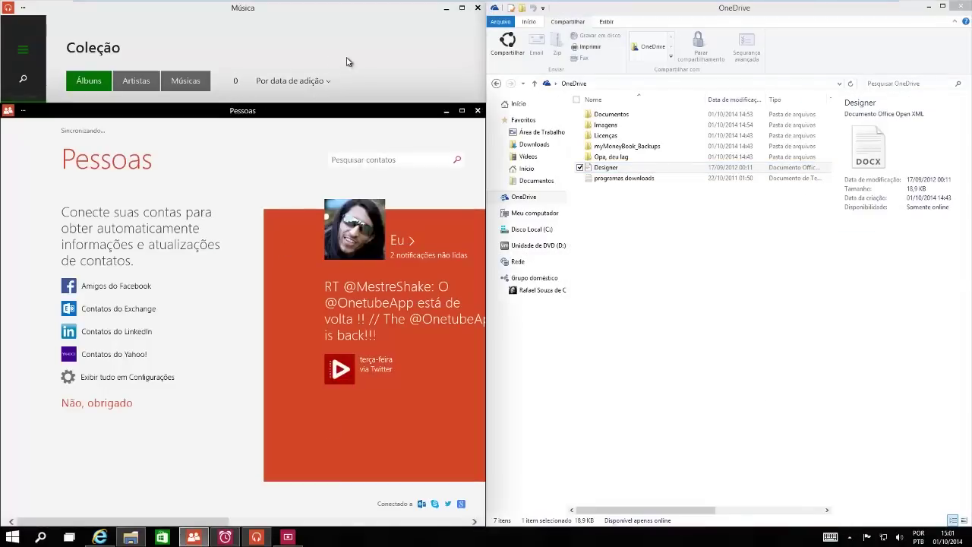
Step: Alternate focus between the stacked Música and Pessoas windows to show how their snapped areas overlap
left_click(360, 49)
left_click(174, 460)
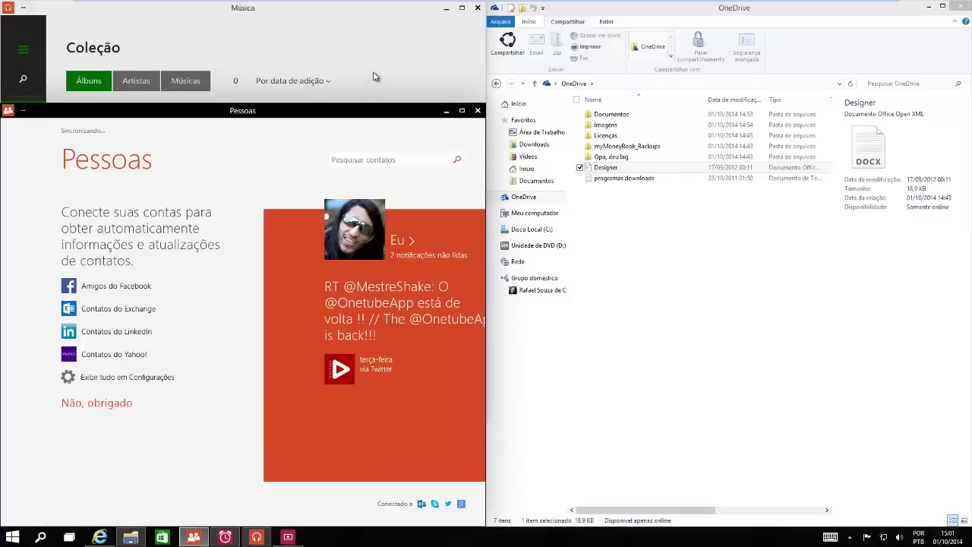
left_click(373, 74)
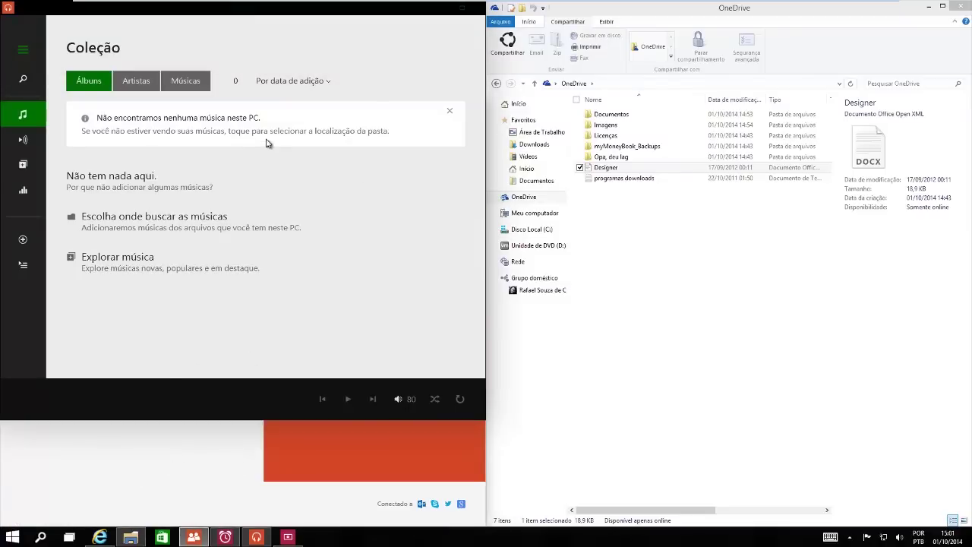
left_click(174, 455)
left_click(376, 45)
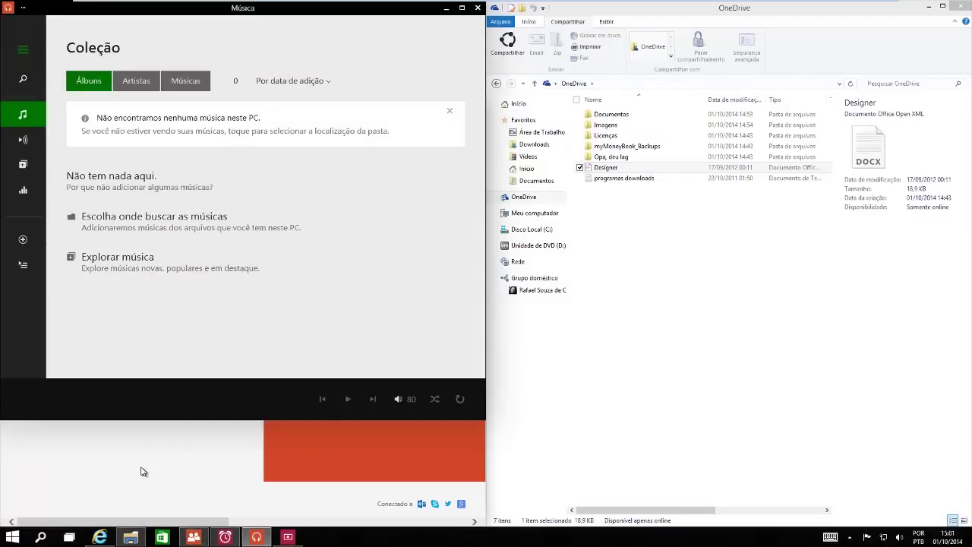
left_click(143, 472)
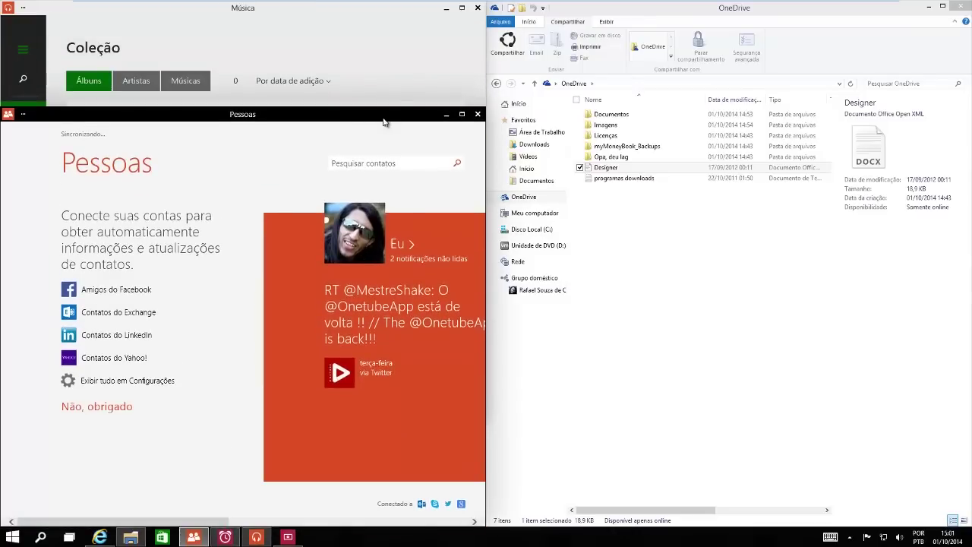
Step: Try to adjust the upper edge of the Pessoas window where it overlaps Música
mouse_move(388, 106)
left_mouse_down()
mouse_move(369, 44)
mouse_move(369, 111)
left_mouse_up()
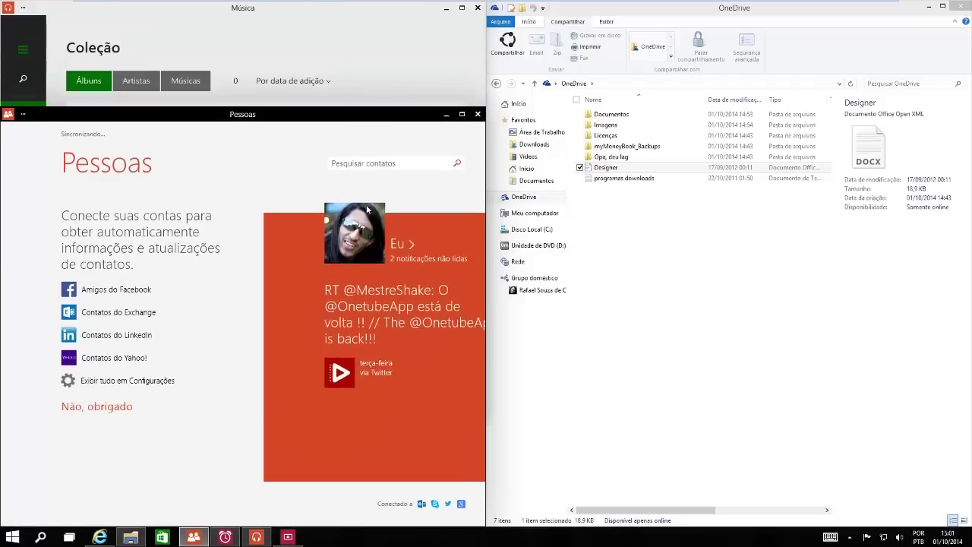
left_click(331, 101)
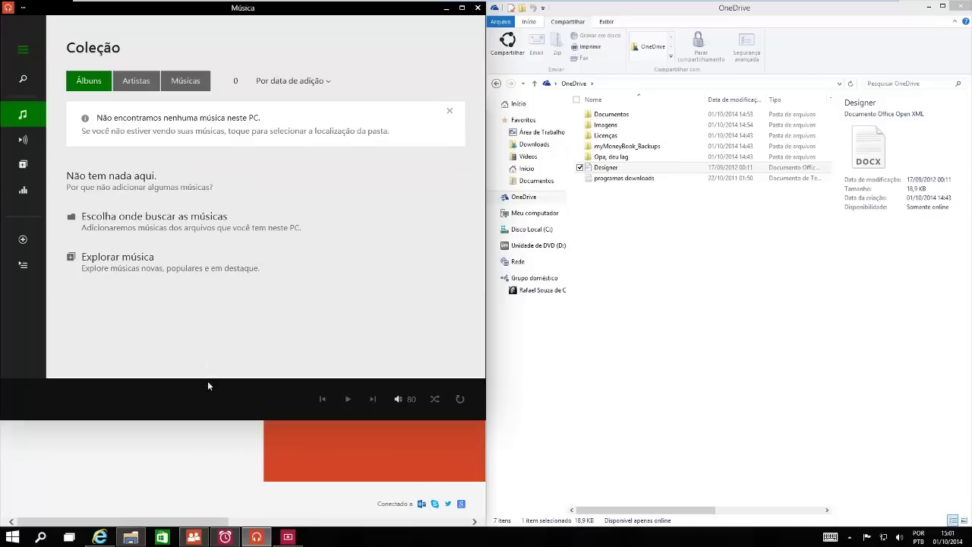
left_click(170, 441)
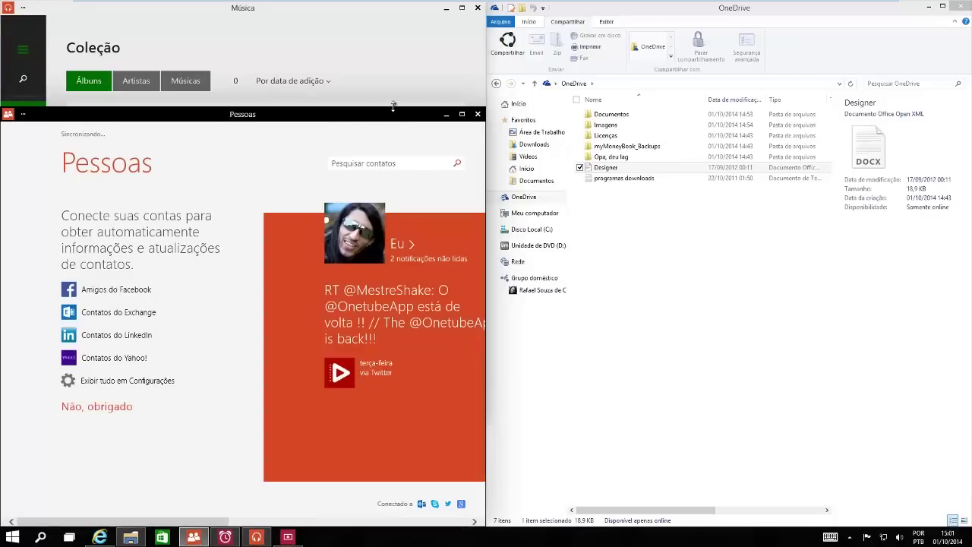
left_click_drag(413, 113, 412, 50)
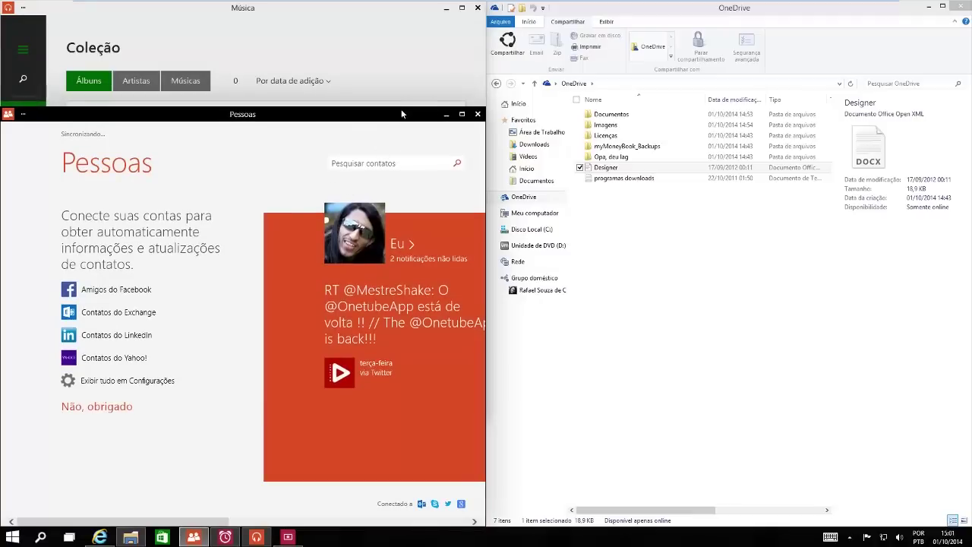
Step: Snap Pessoas to the left half, then unsnap it into a floating window over the middle of the desktop
left_click_drag(399, 121, 8, 175)
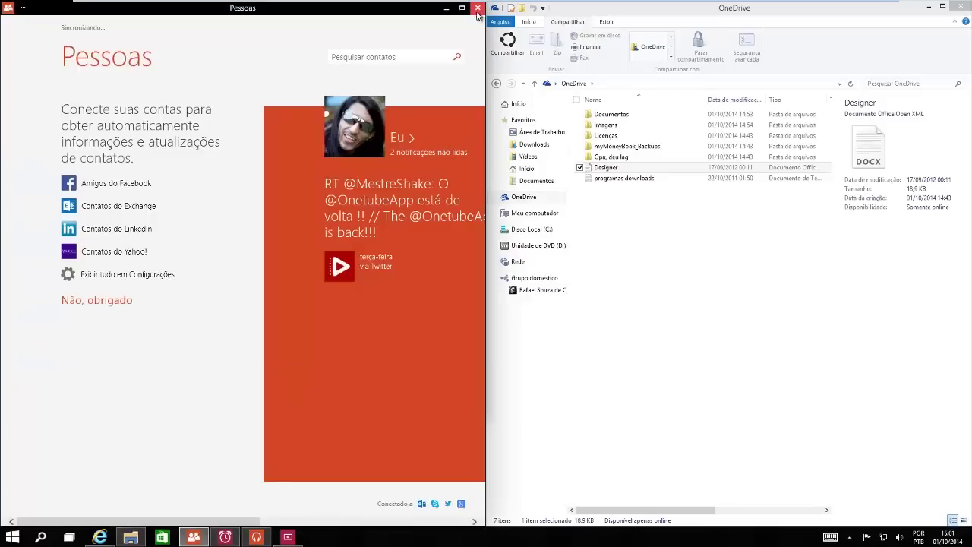
double_click(410, 15)
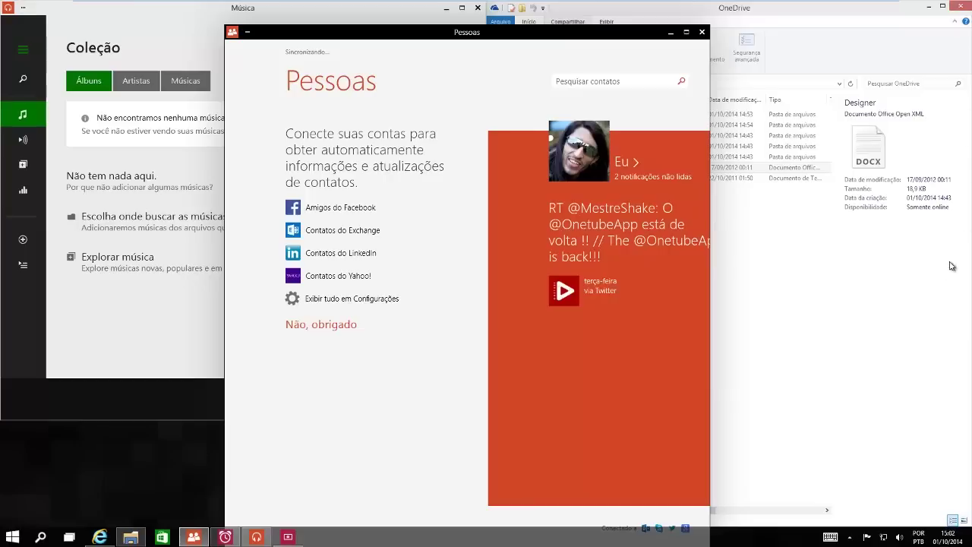
left_click(13, 538)
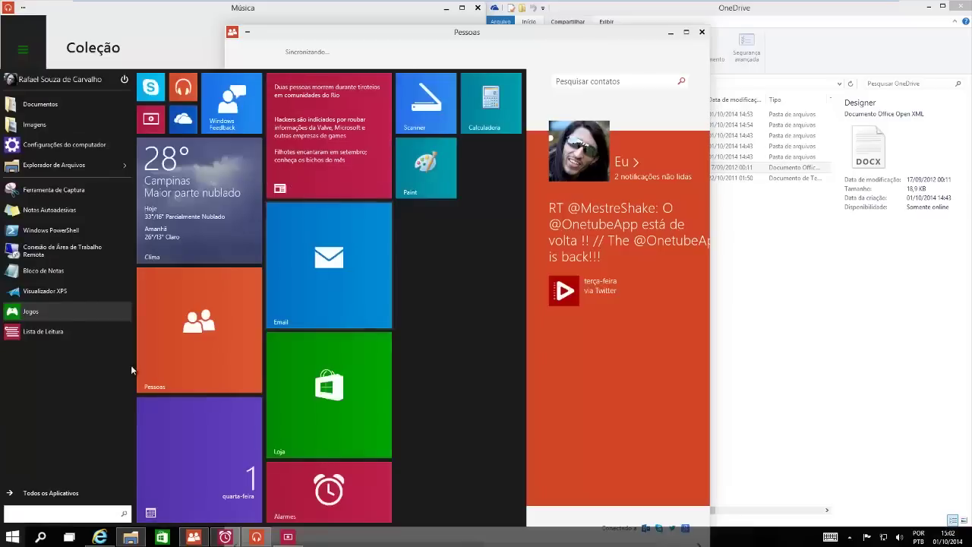
left_click(707, 377)
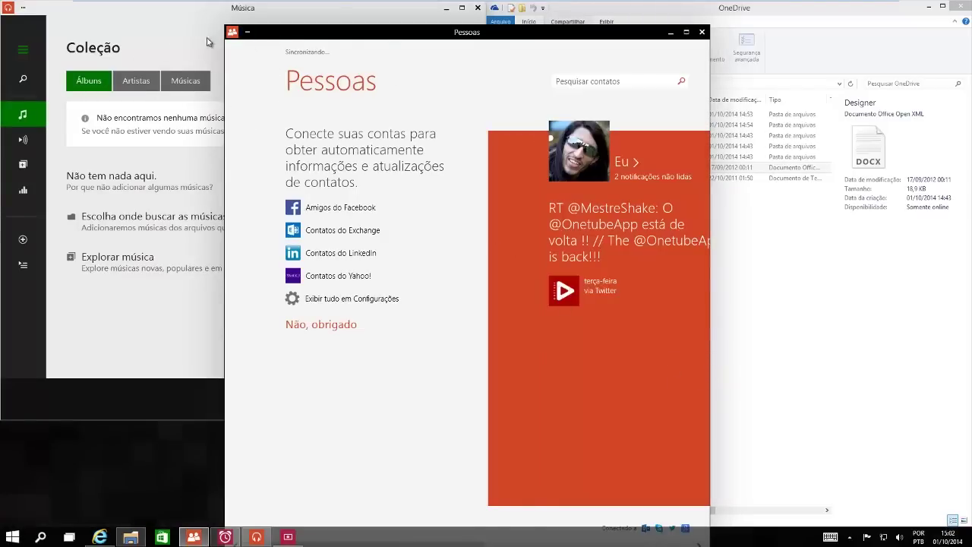
Step: Display the Pessoas app with its Tela Inteira command and close the app
left_click(249, 34)
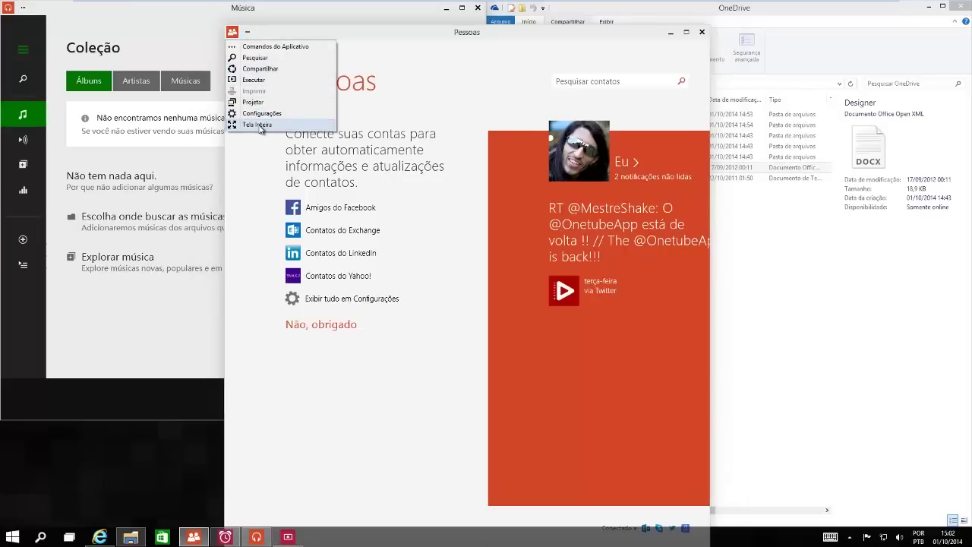
left_click(259, 126)
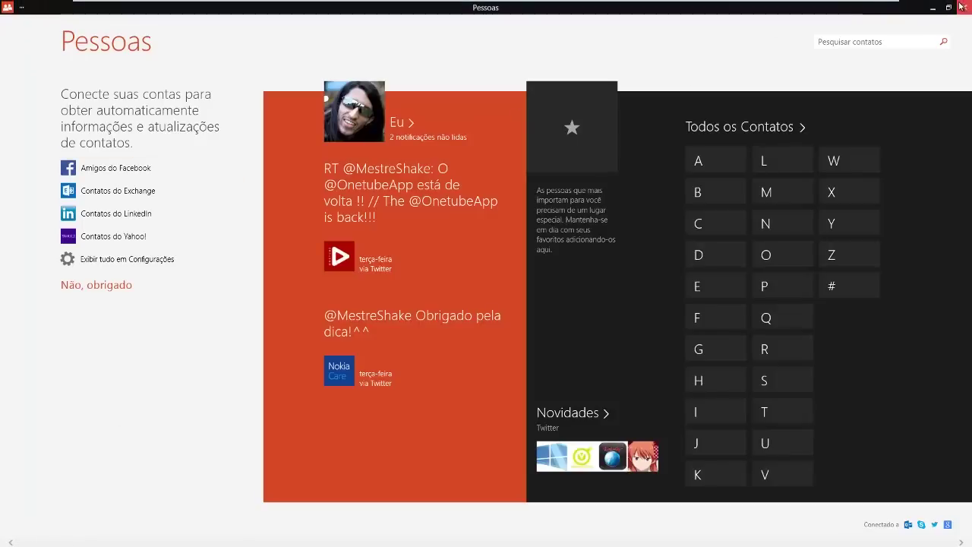
left_click(966, 6)
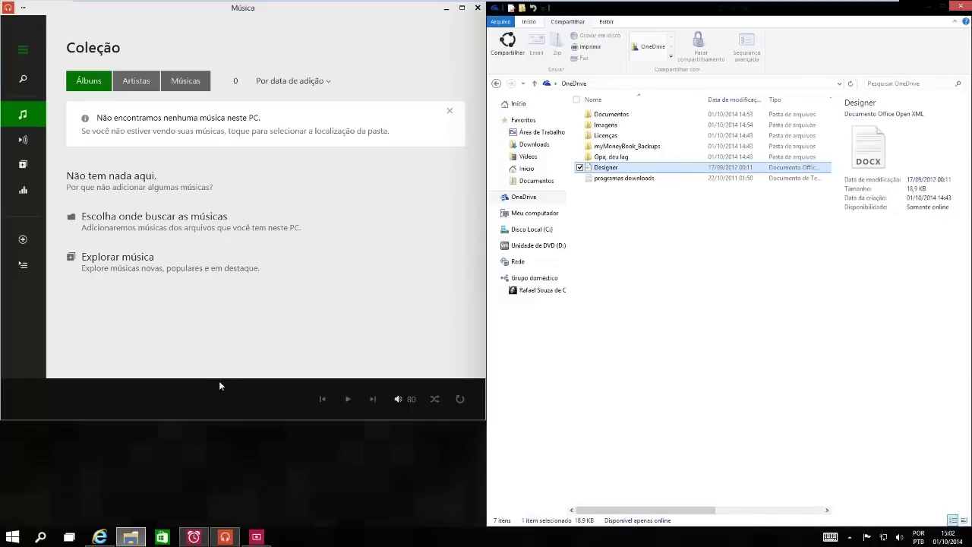
Step: Snap Música to the full left half beside the OneDrive folder and make the OneDrive window active
left_click_drag(104, 13, 1, 228)
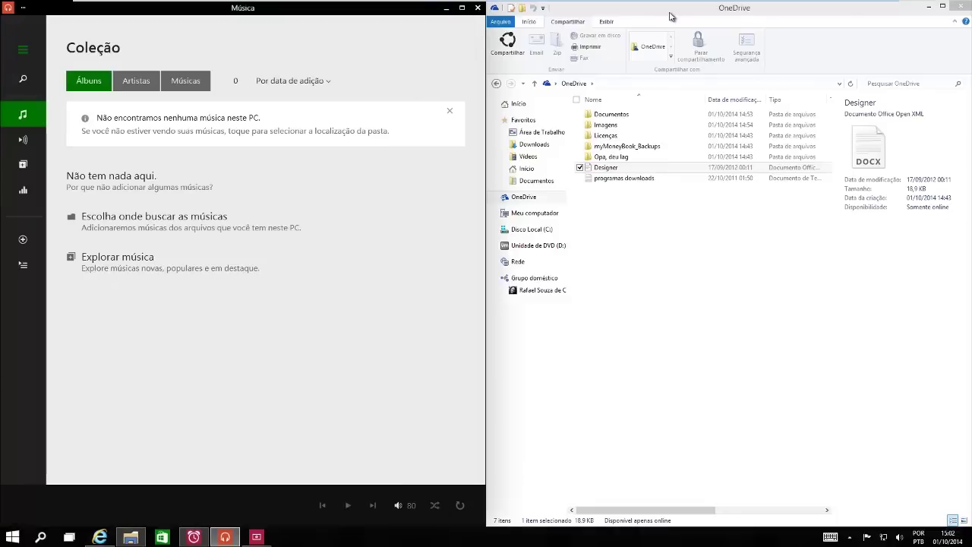
left_click(573, 69)
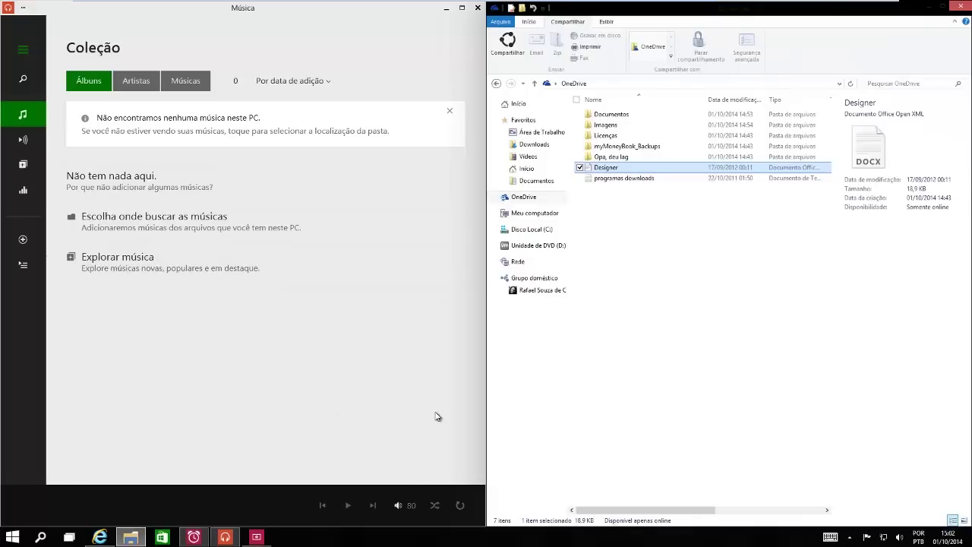
Step: Deselect the Designer file in the OneDrive folder, and expand and collapse the Xbox Music navigation menu
left_click(579, 463)
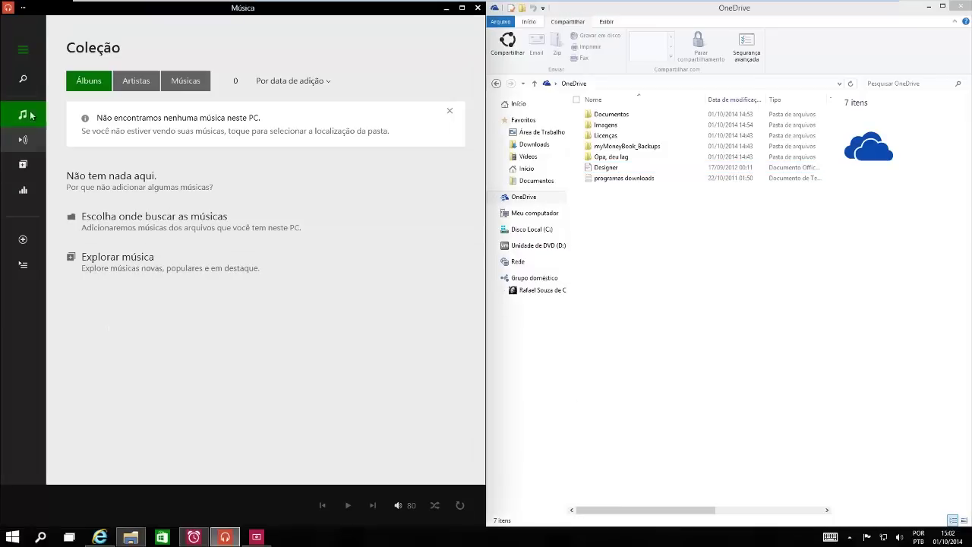
left_click(23, 50)
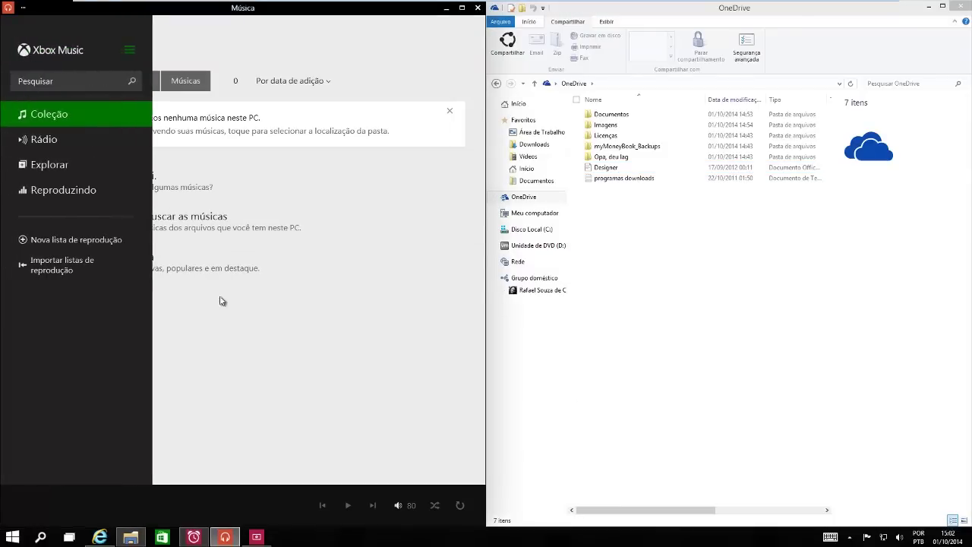
left_click(260, 363)
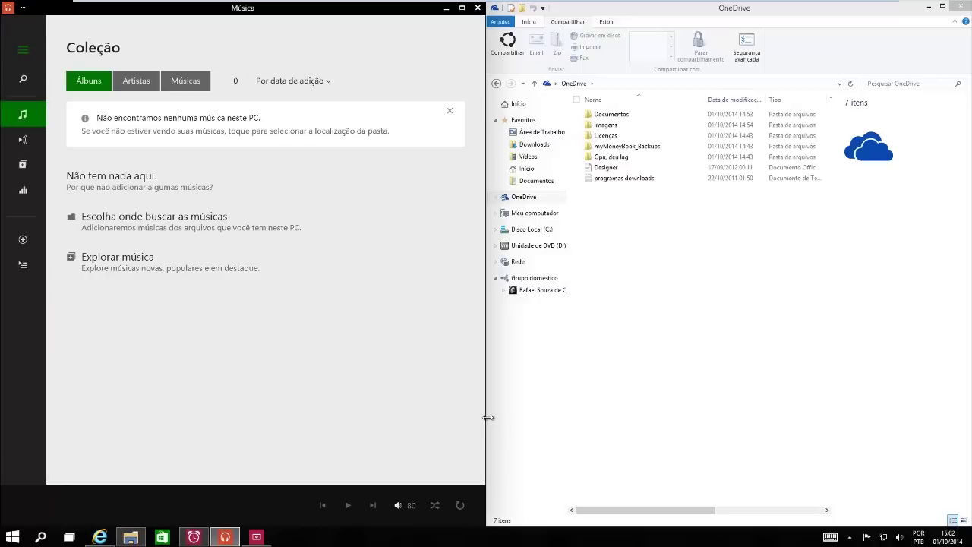
Step: Narrow the snapped Música window to about 40% of the screen width, widening the OneDrive folder beside it
left_click_drag(486, 417, 401, 404)
left_click(476, 389)
left_click_drag(486, 388, 400, 397)
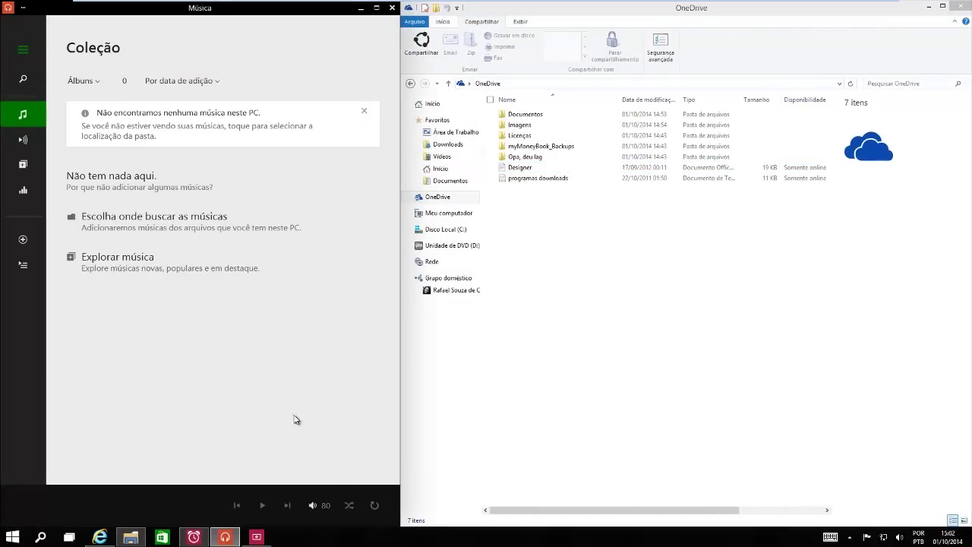
Step: Show the hidden notification-area icons and dismiss them
left_click(849, 537)
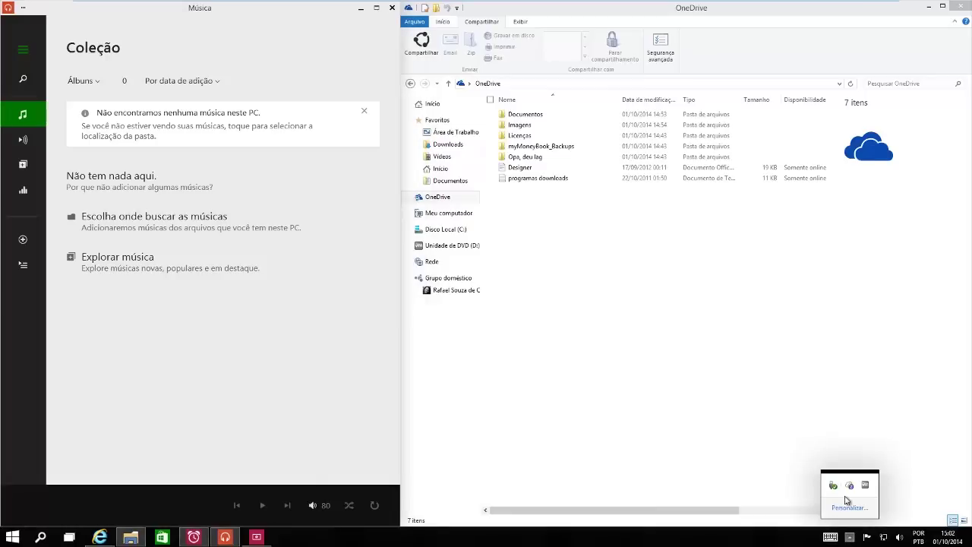
left_click(668, 470)
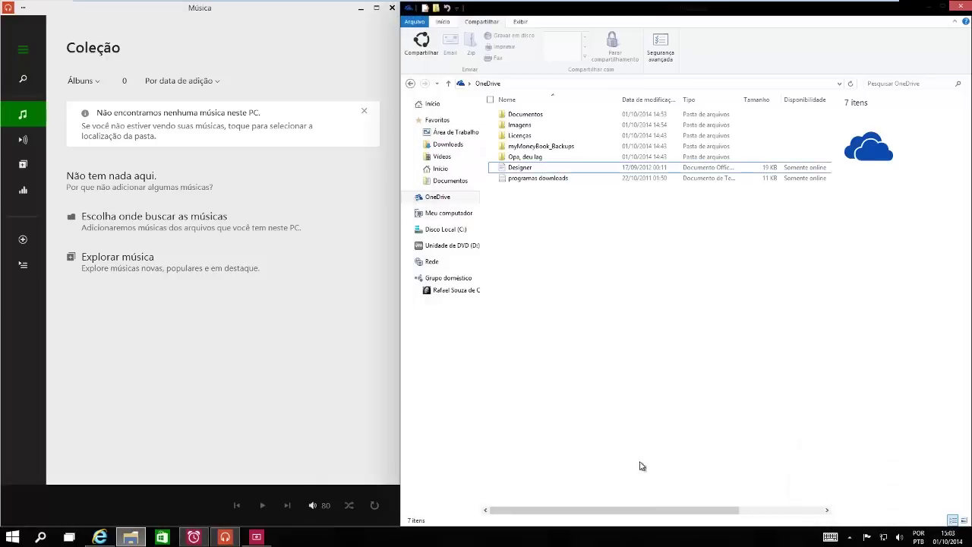
left_click(263, 402)
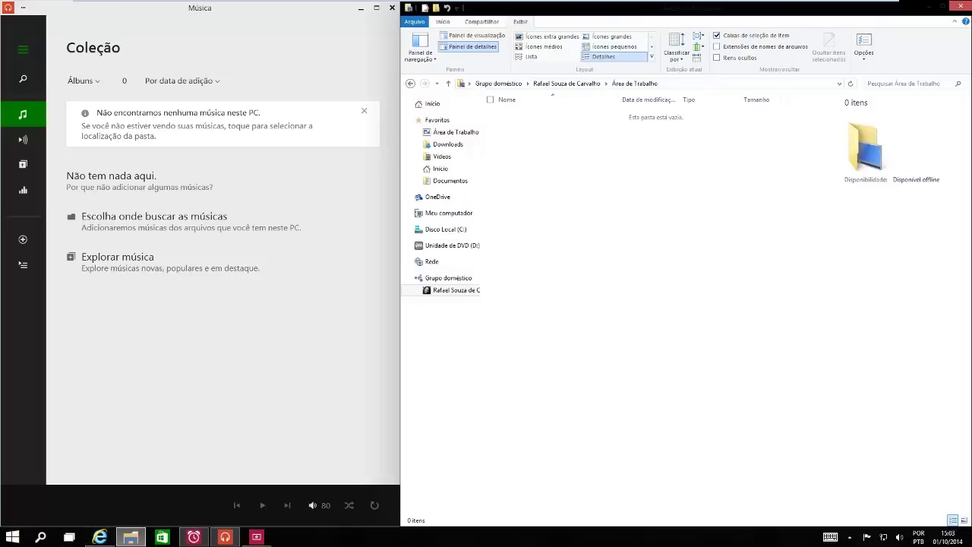
Step: Search for winver with the taskbar search and restore the full-screen Bing results to a floating window
left_click(42, 539)
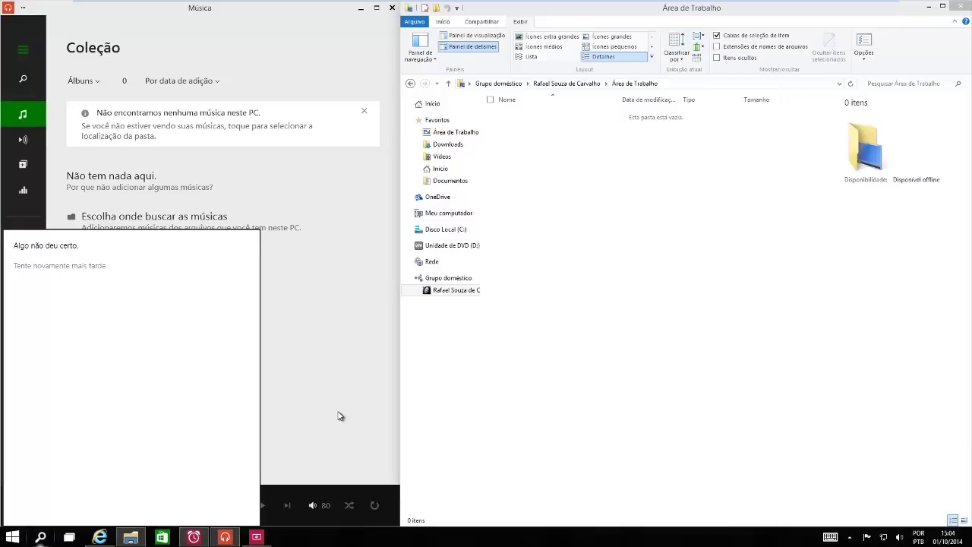
left_click(25, 541)
left_click(41, 537)
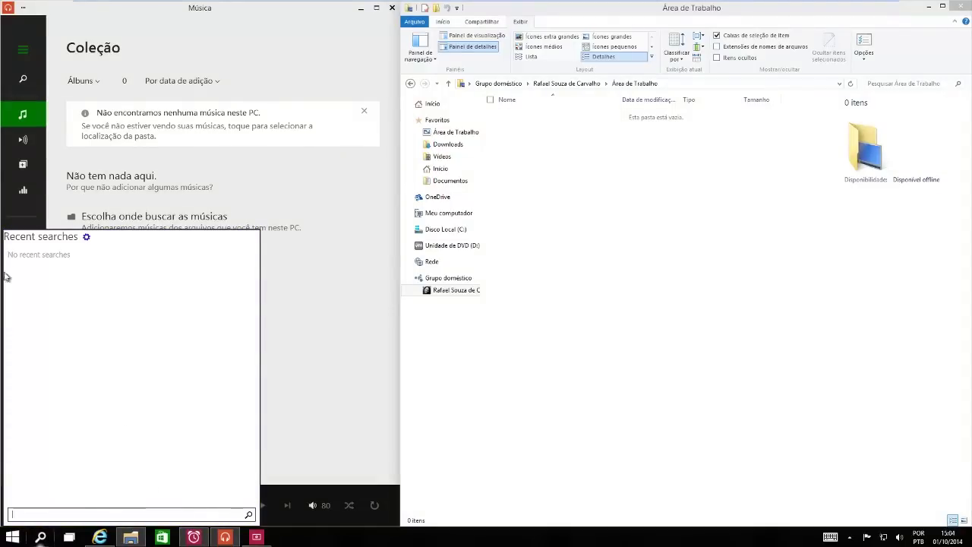
type("winver")
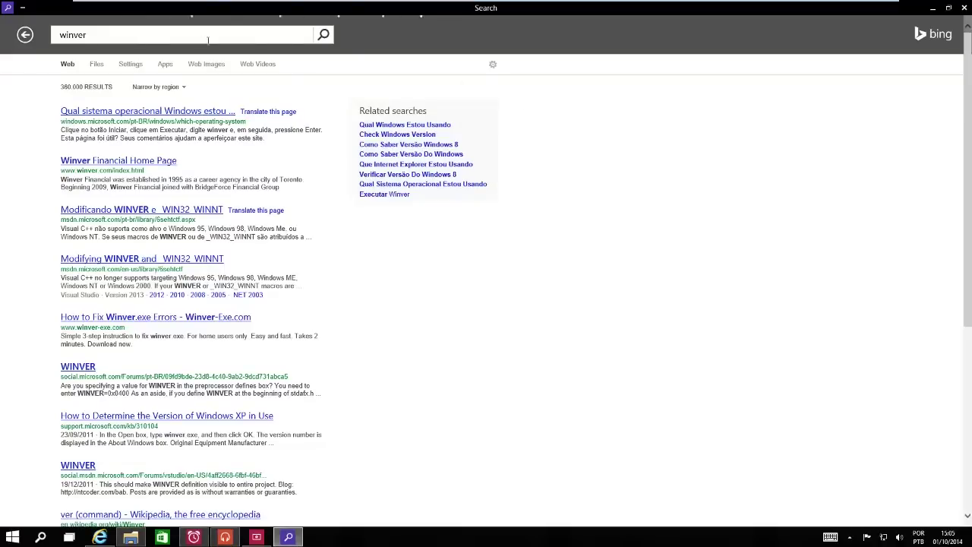
left_click(949, 11)
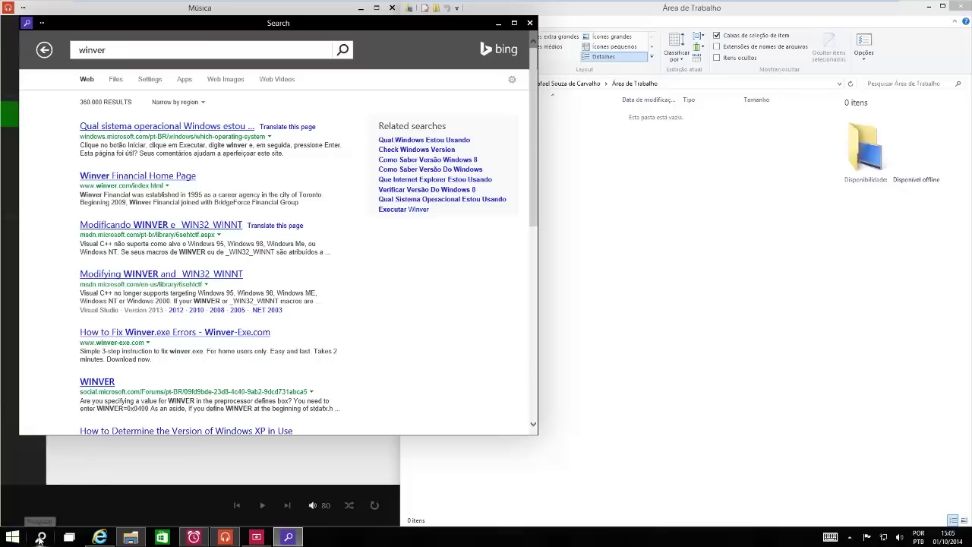
Step: Open the settings of the taskbar search and go to the Computador e dispositivos category of Configurações do PC
left_click(42, 536)
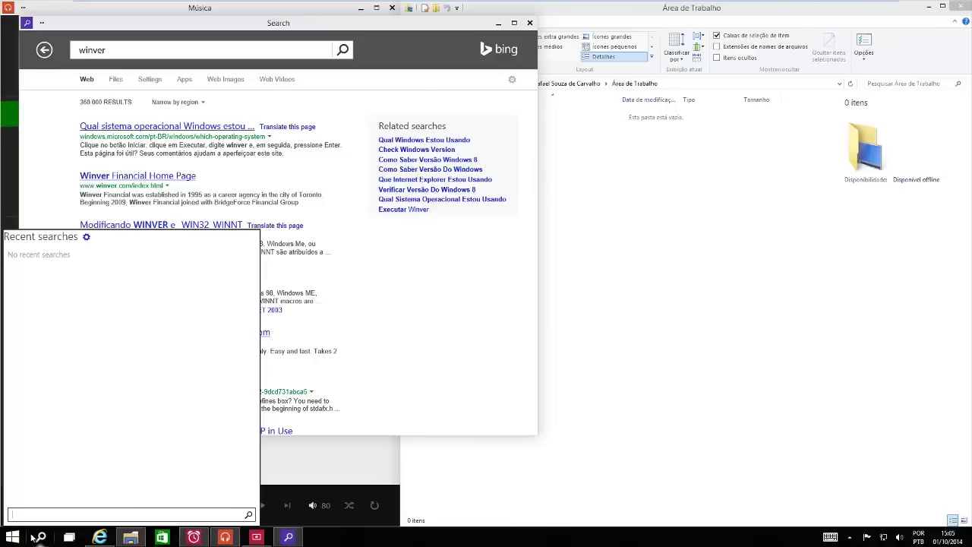
left_click(88, 238)
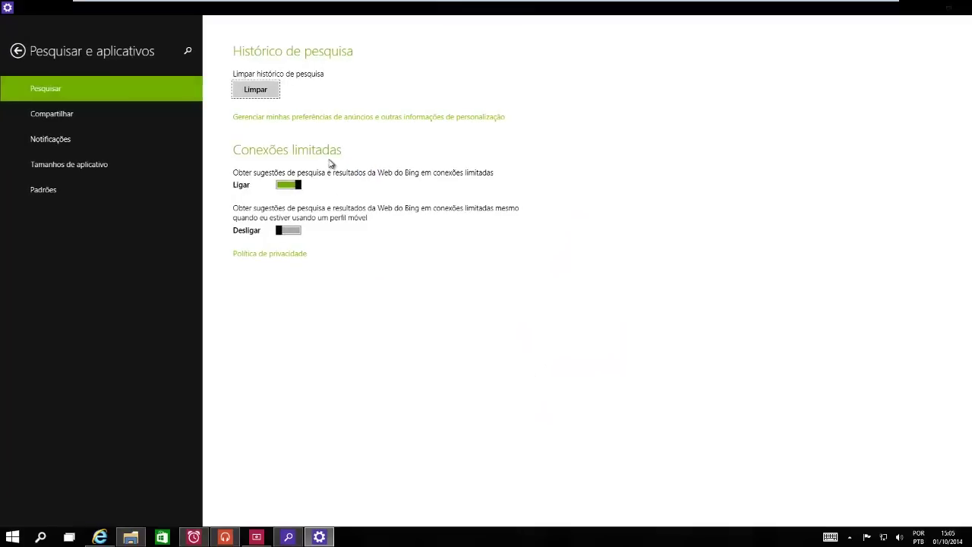
left_click(17, 50)
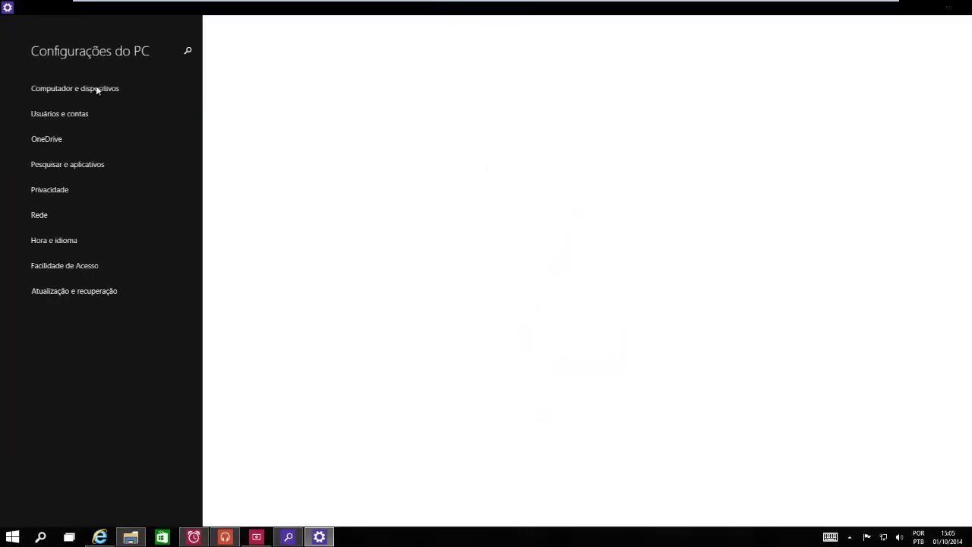
left_click(110, 88)
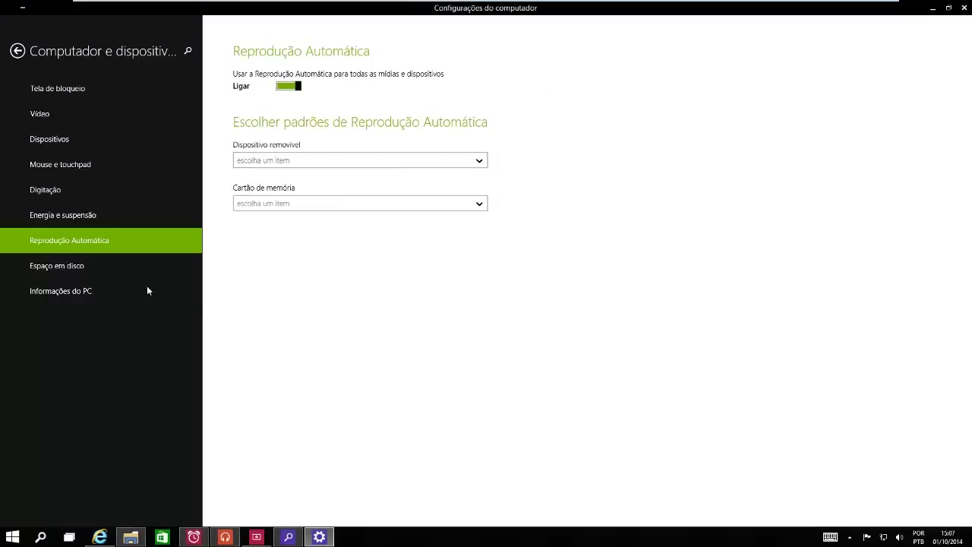
Step: Examine the Espaço em disco settings and the list of Store app sizes
left_click(132, 275)
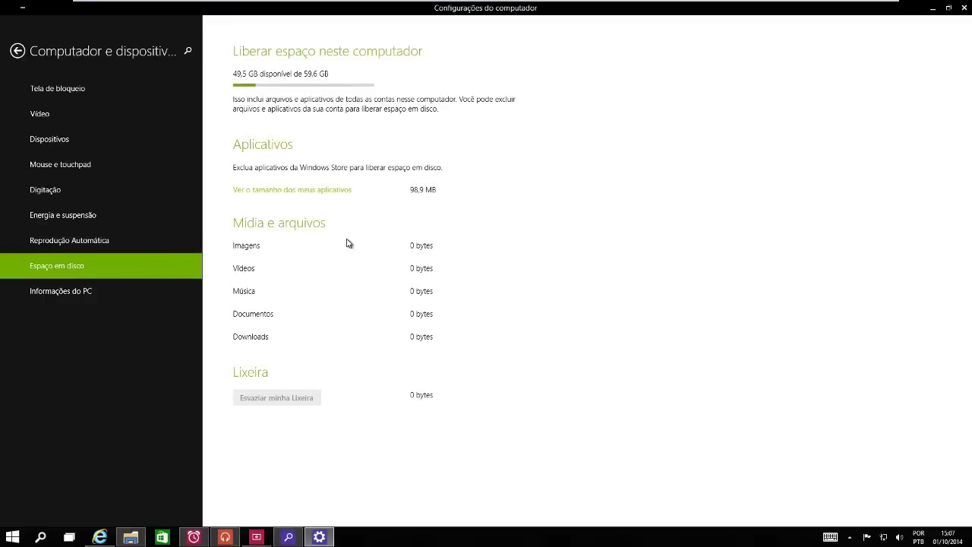
left_click(339, 193)
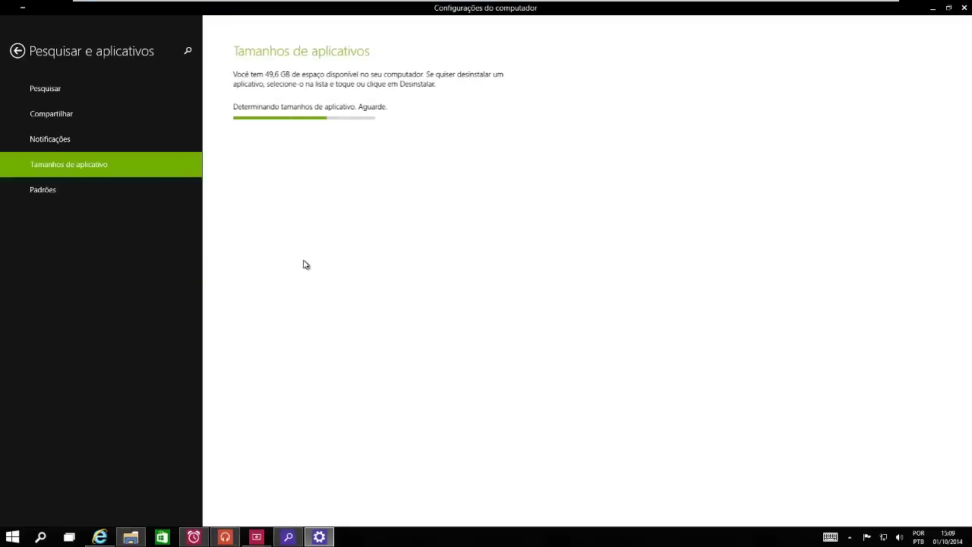
left_click(17, 50)
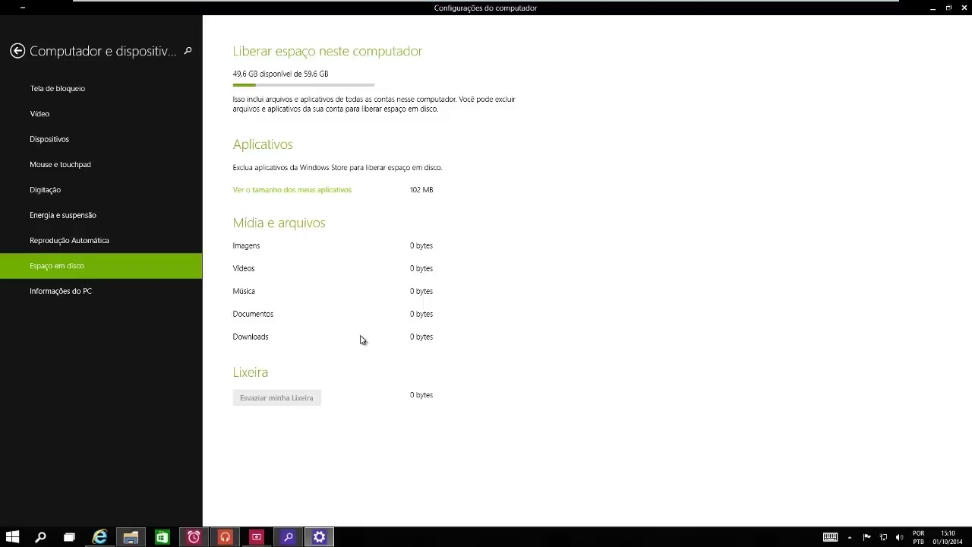
left_click(318, 191)
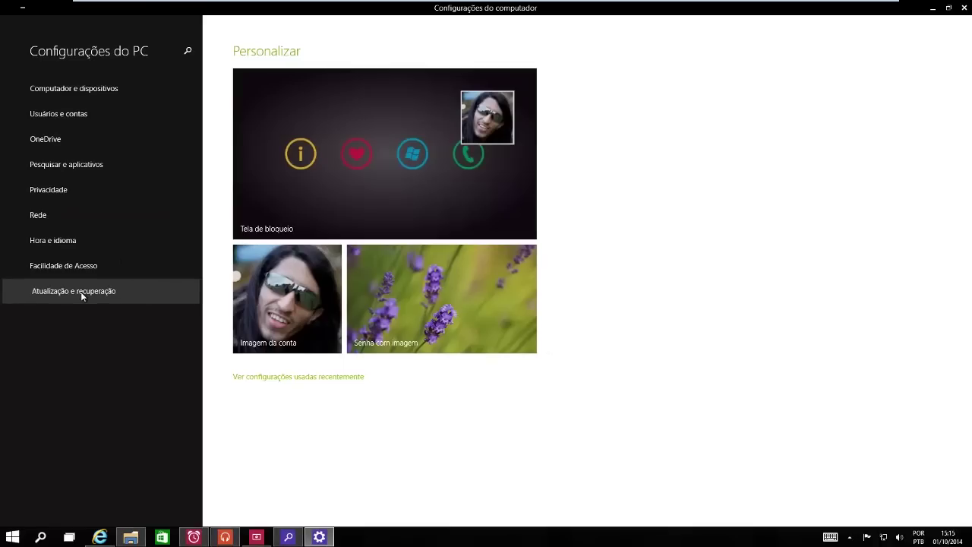
Step: Check for a new preview build under Compilações de visualização in Atualização e recuperação
left_click(80, 291)
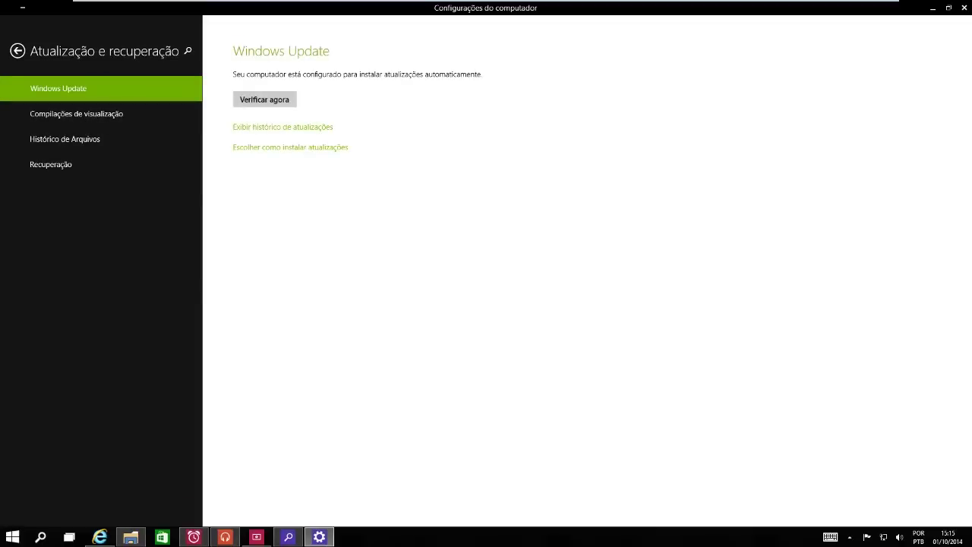
left_click(97, 116)
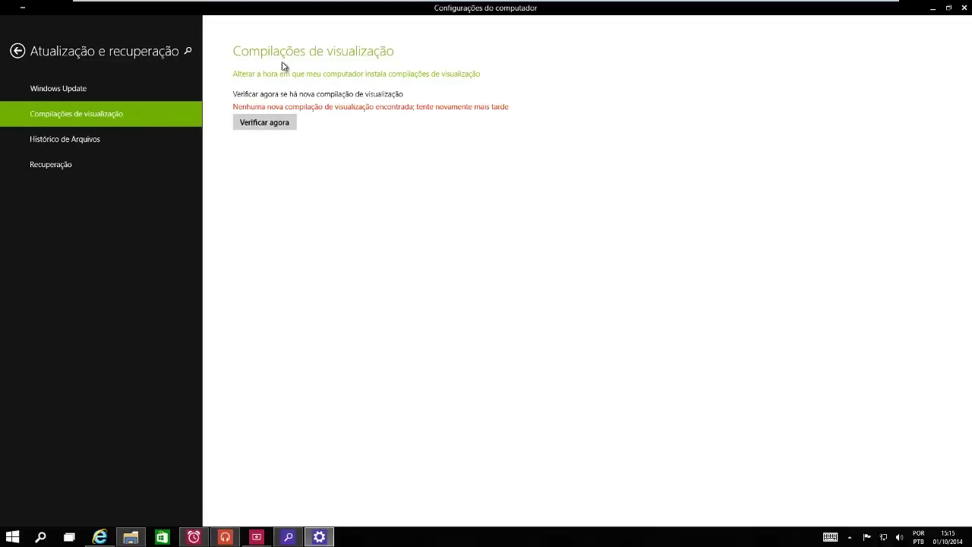
left_click(270, 125)
left_click(240, 124)
Step: View the Histórico de Arquivos and Recuperação settings, and close Configurações do computador
left_click(122, 139)
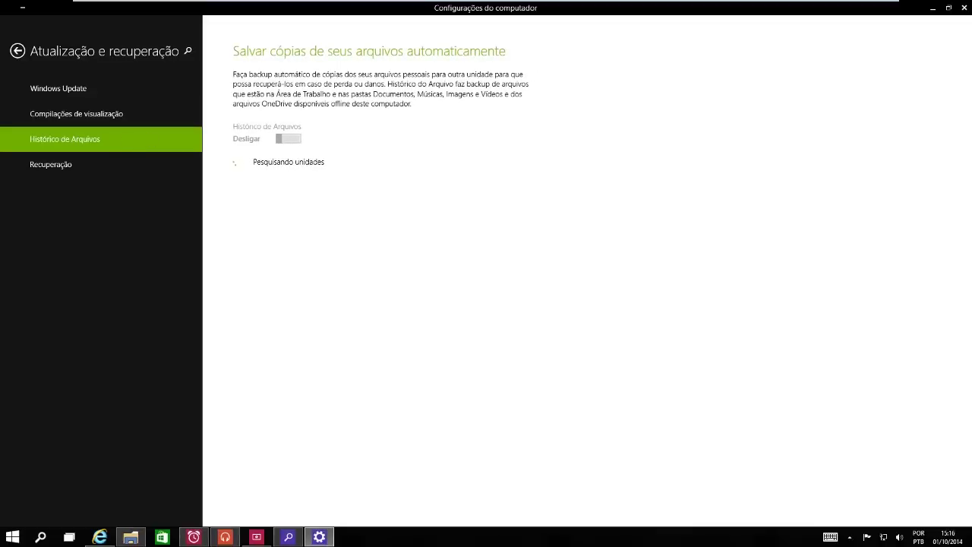
left_click(67, 167)
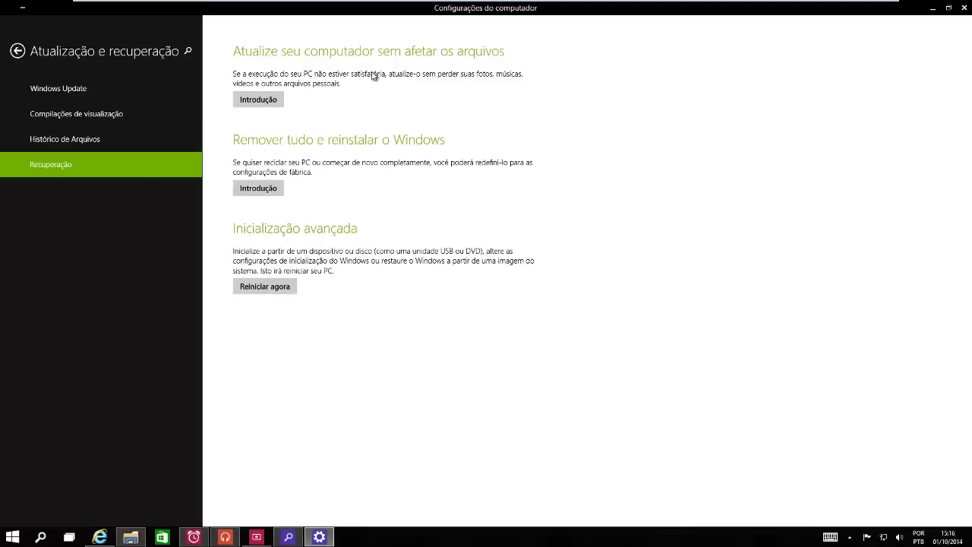
left_click(16, 52)
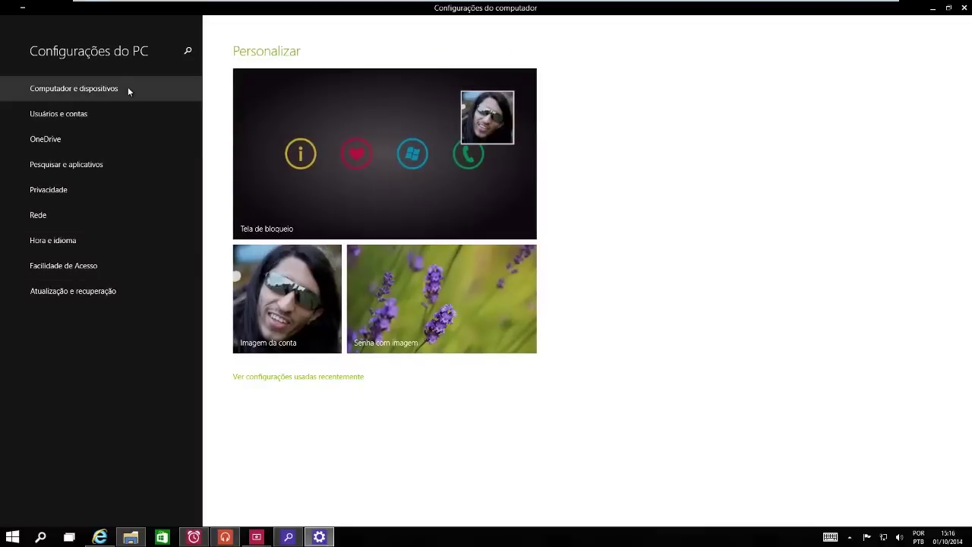
left_click(965, 7)
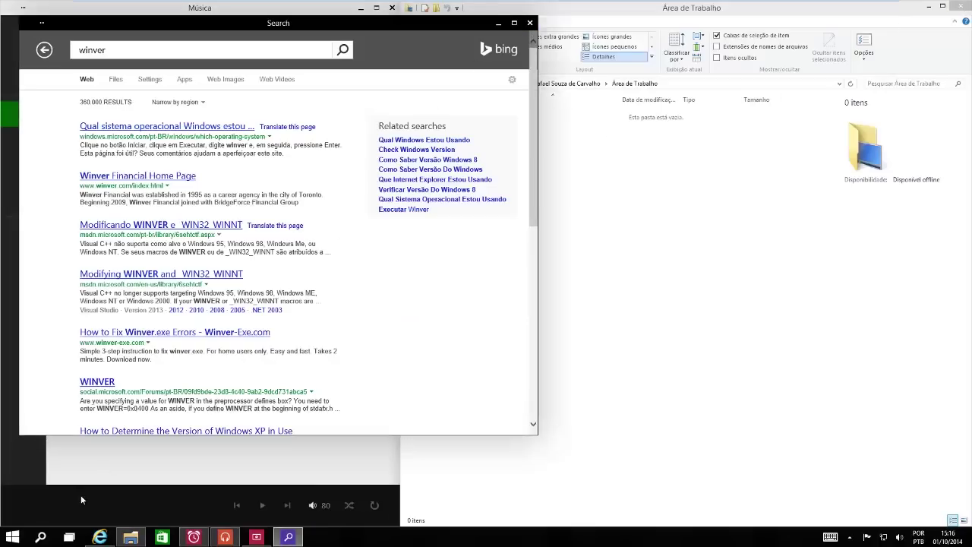
Step: Search the Start menu for win and open the "windows phone" suggestion
left_click(12, 537)
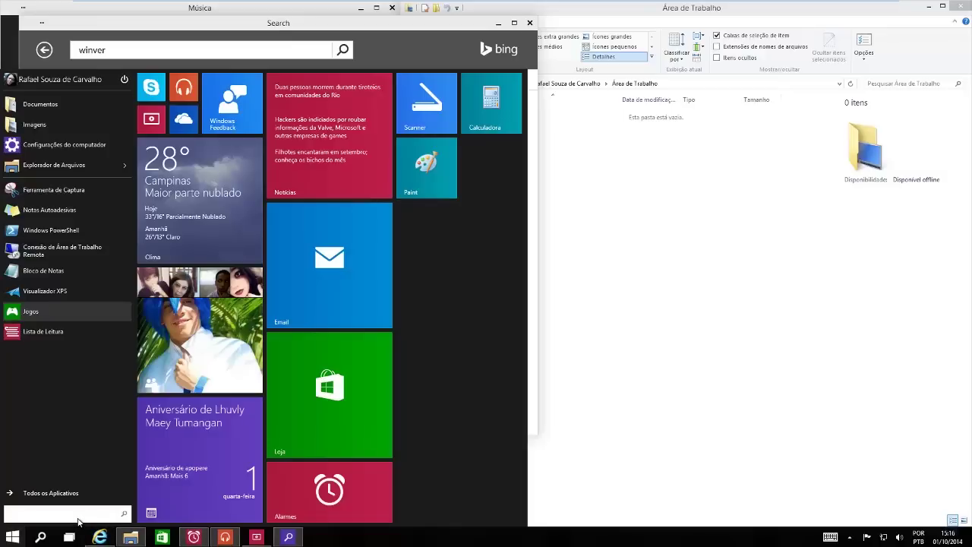
key("Escape")
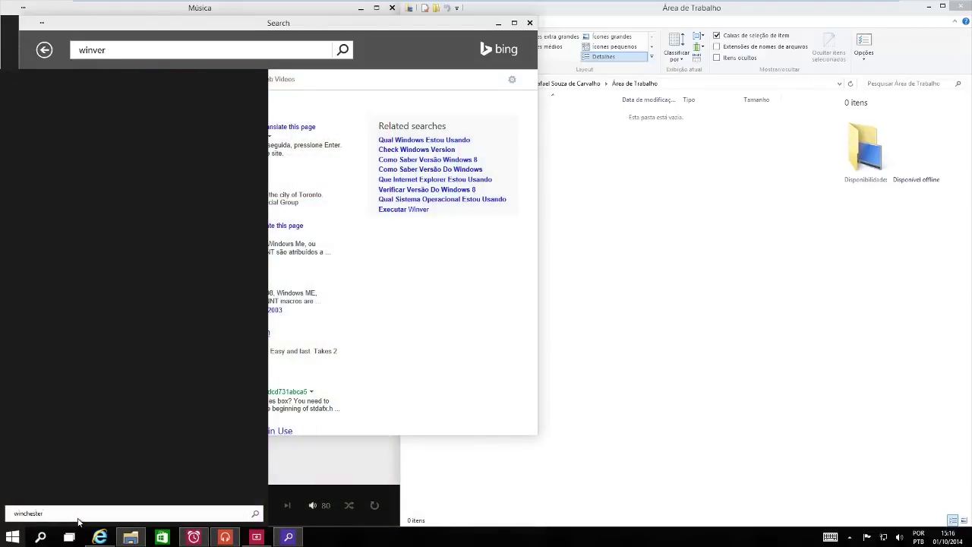
type("wi")
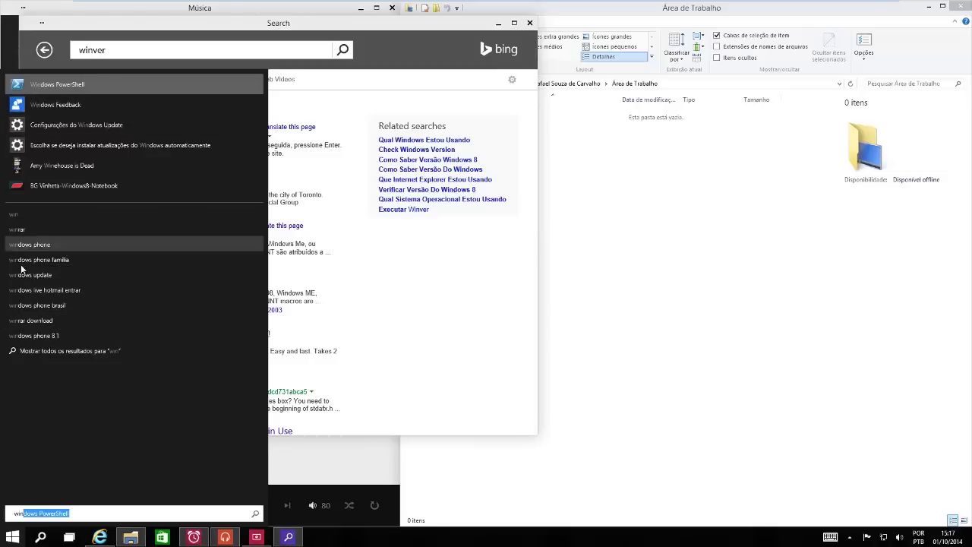
left_click(39, 243)
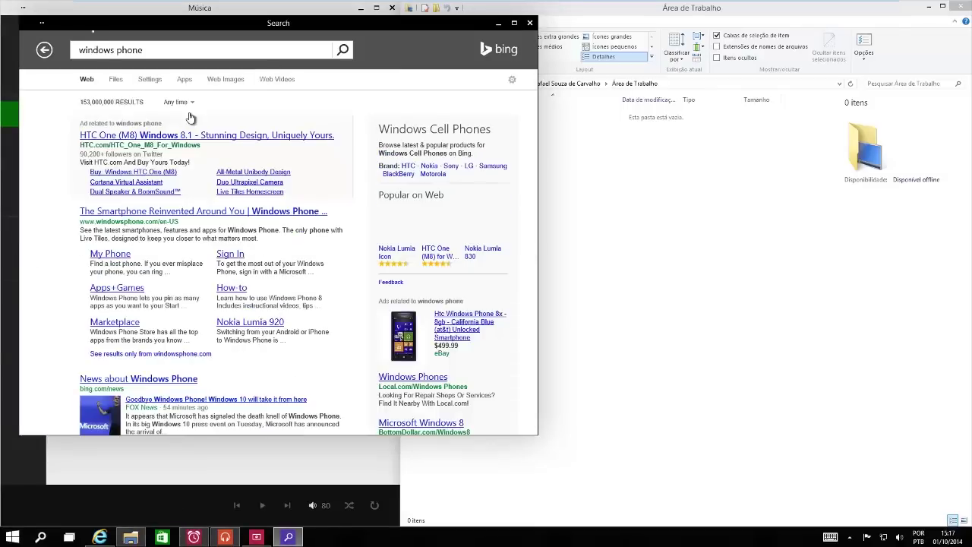
Step: Move the floating Search window toward the middle of the desktop
left_click_drag(325, 24, 454, 38)
left_click(644, 38)
double_click(644, 36)
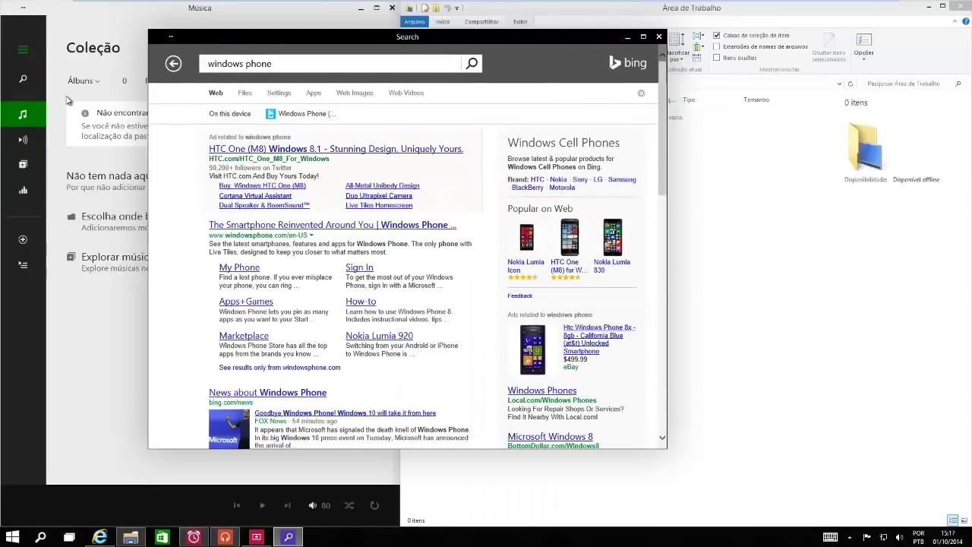
Step: Return to the winver search results and shift the Search window slightly lower on the desktop
left_click(173, 64)
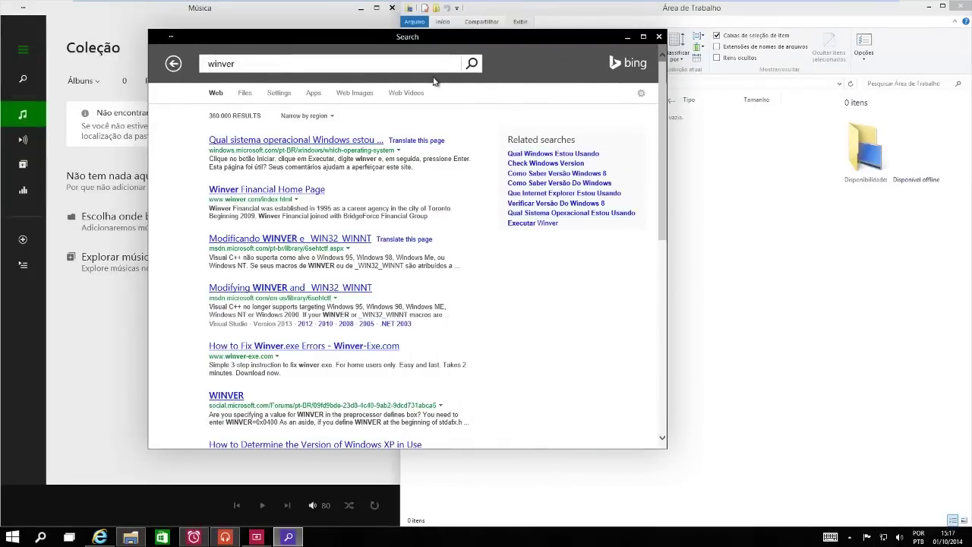
left_click(318, 68)
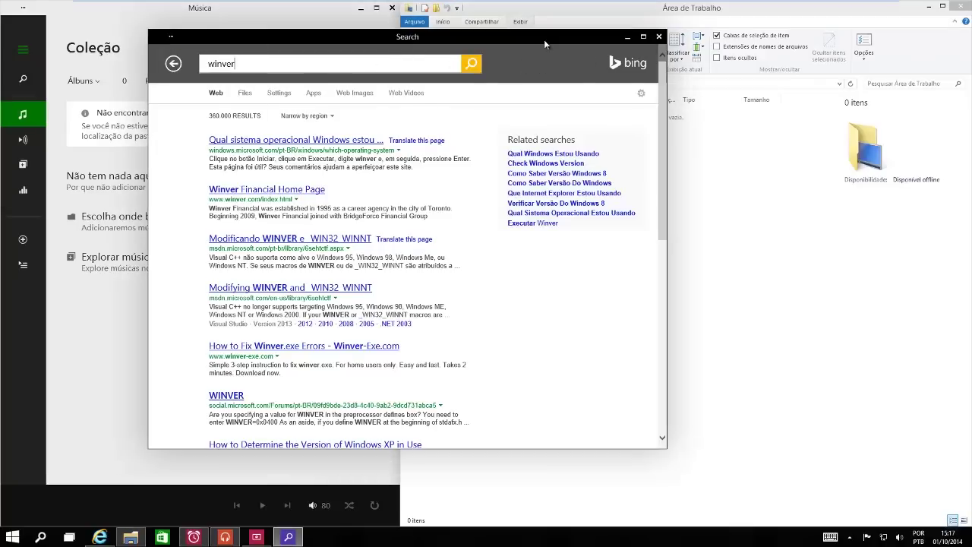
mouse_move(543, 39)
left_mouse_down()
mouse_move(538, 86)
mouse_move(567, 52)
mouse_move(543, 56)
left_mouse_up()
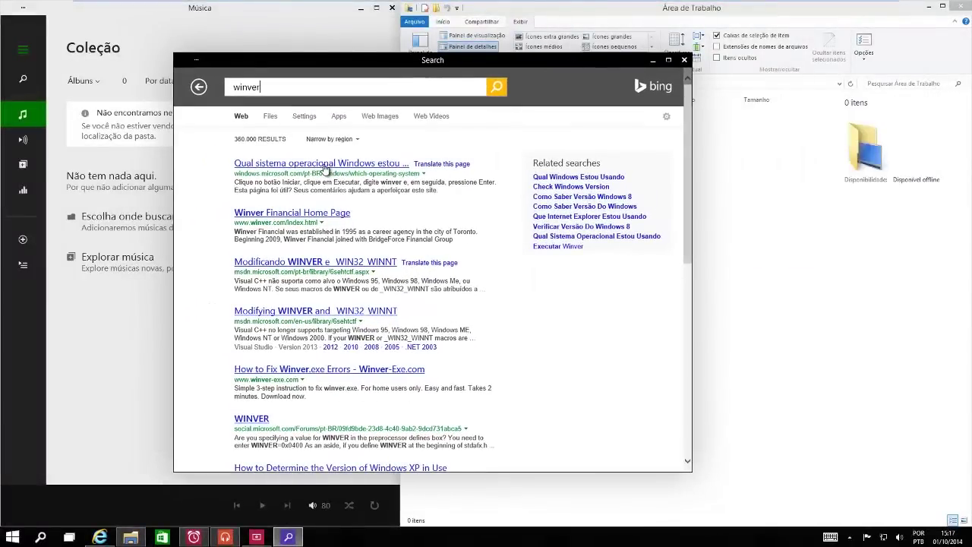
Step: Open the Winver Financial Home Page result in Internet Explorer and close its tab
left_click(289, 216)
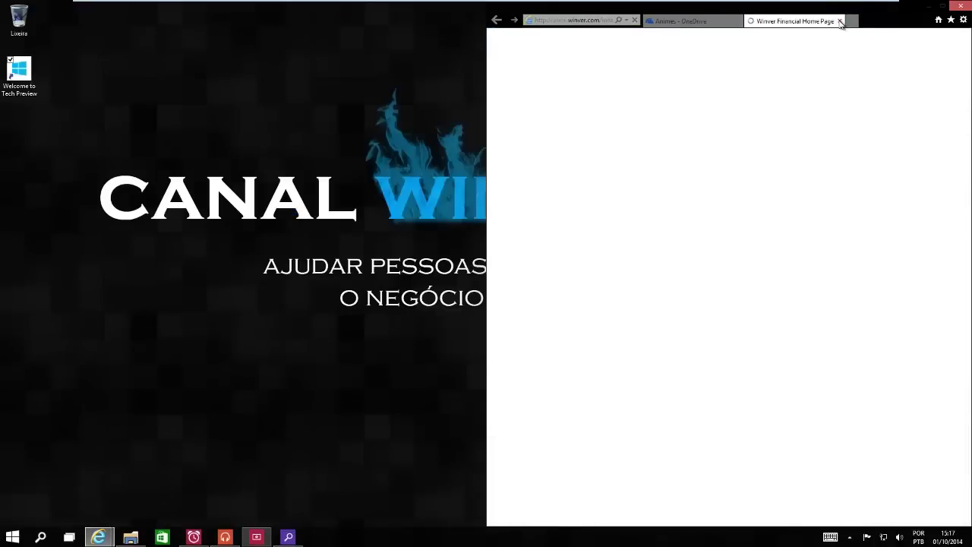
left_click(839, 20)
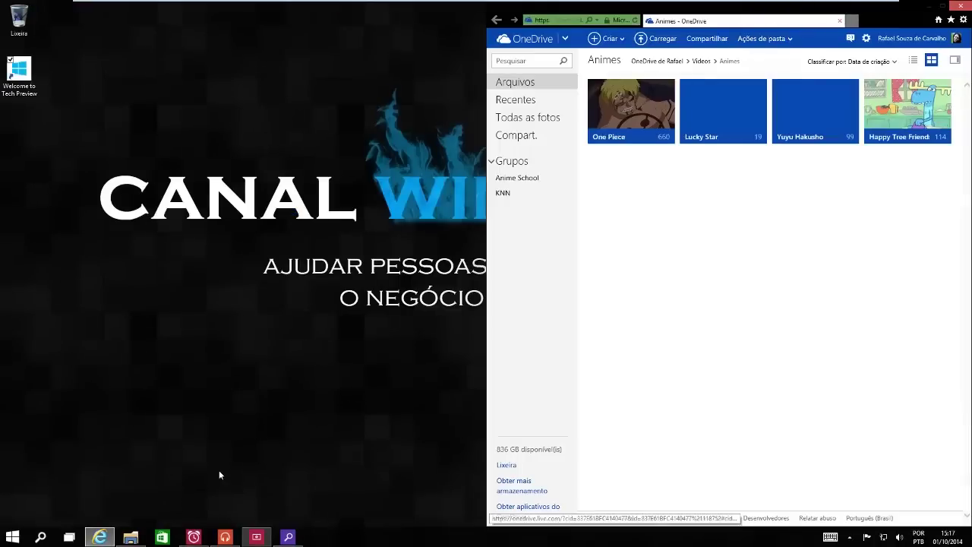
Step: Search the Start menu for painel de controle and open the Control Panel
left_click(12, 537)
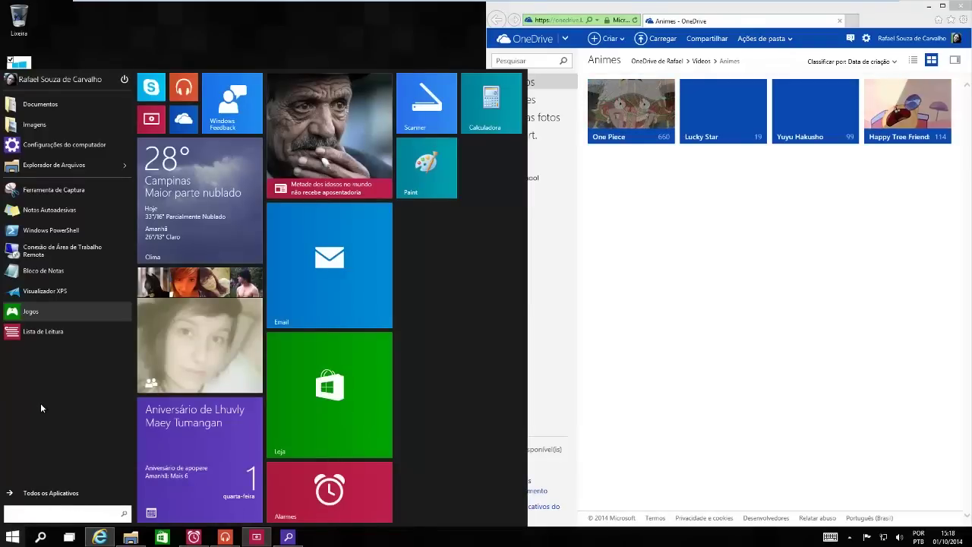
type("painel d")
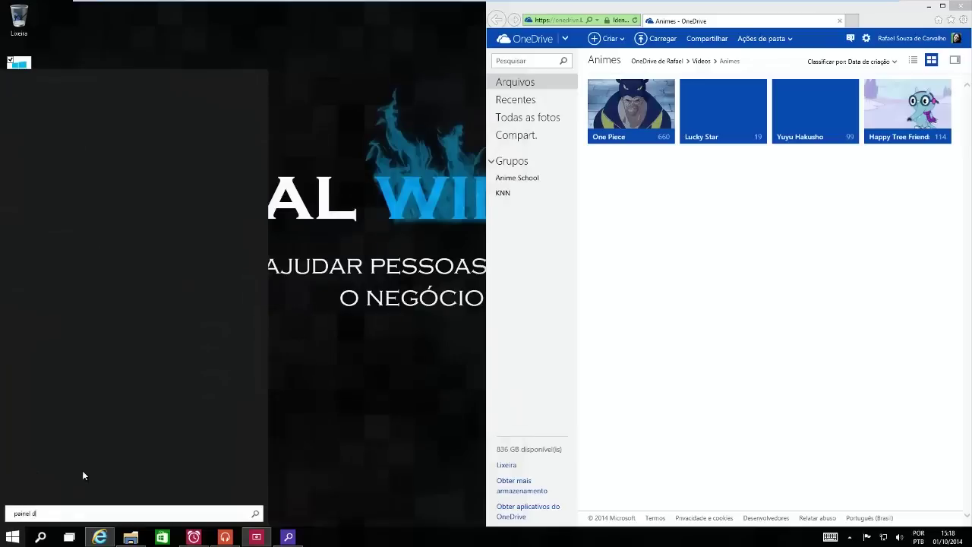
type("e controle")
left_click(37, 84)
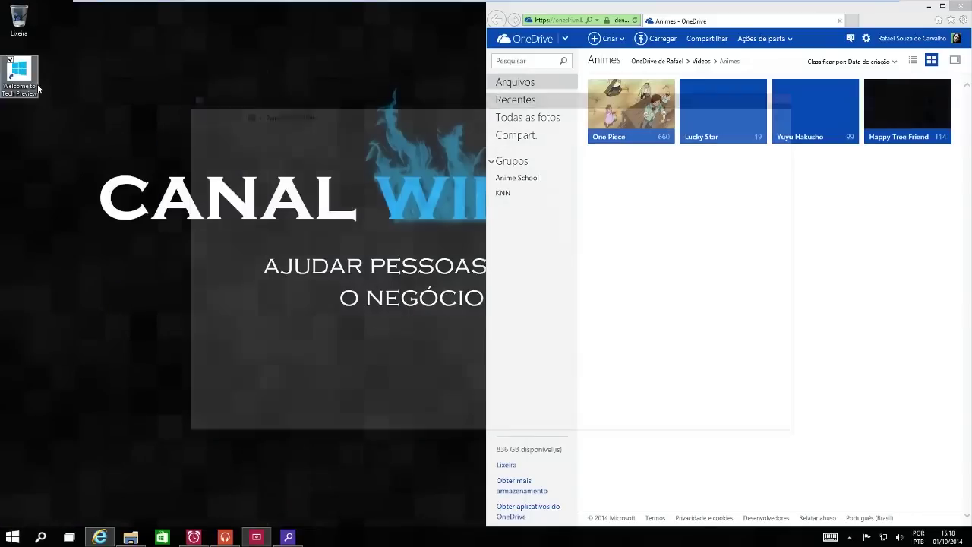
Step: Show all Control Panel items as large icons (Ícones grandes) and maximize the window
left_click(643, 147)
left_click(657, 176)
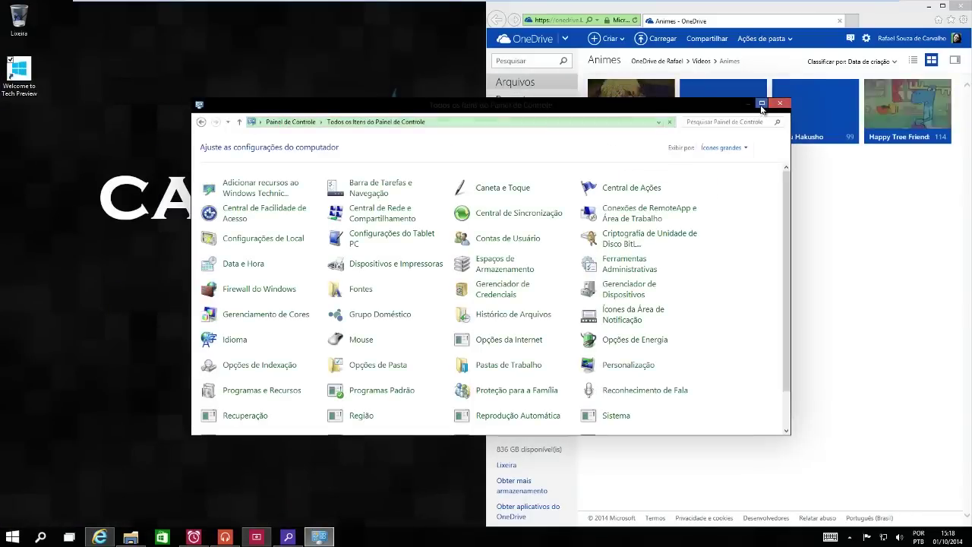
left_click(761, 103)
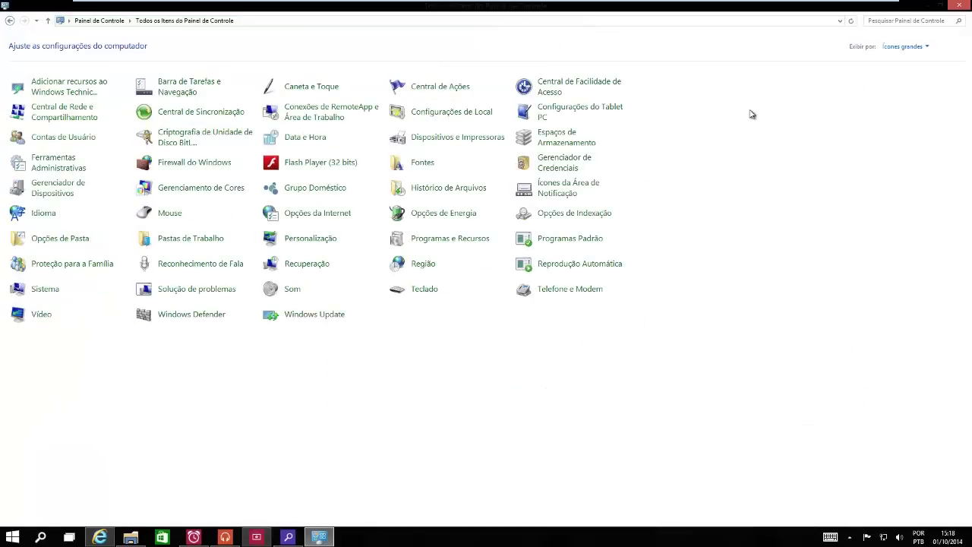
Step: Open Windows Update from the Control Panel, check for updates and look at the Action Center notifications
left_click(324, 316)
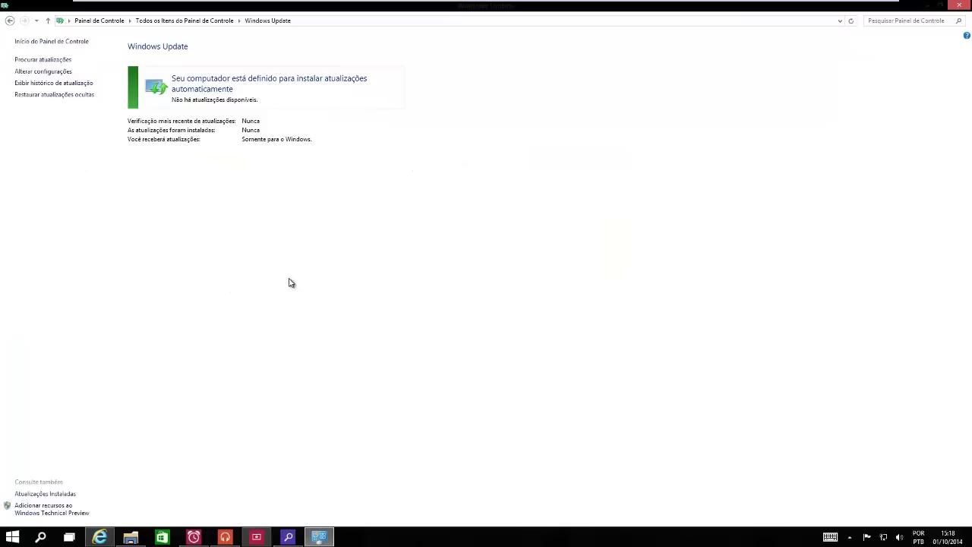
left_click(44, 60)
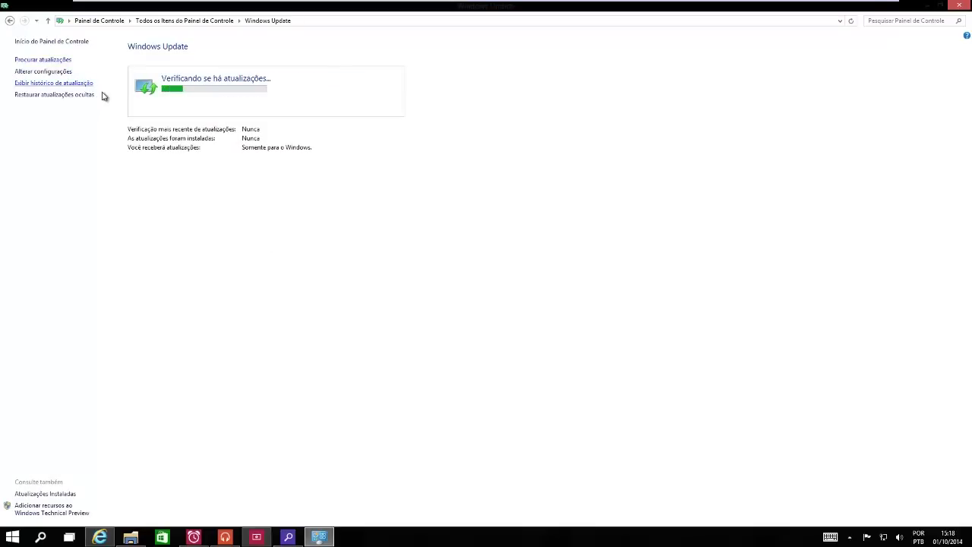
left_click(866, 537)
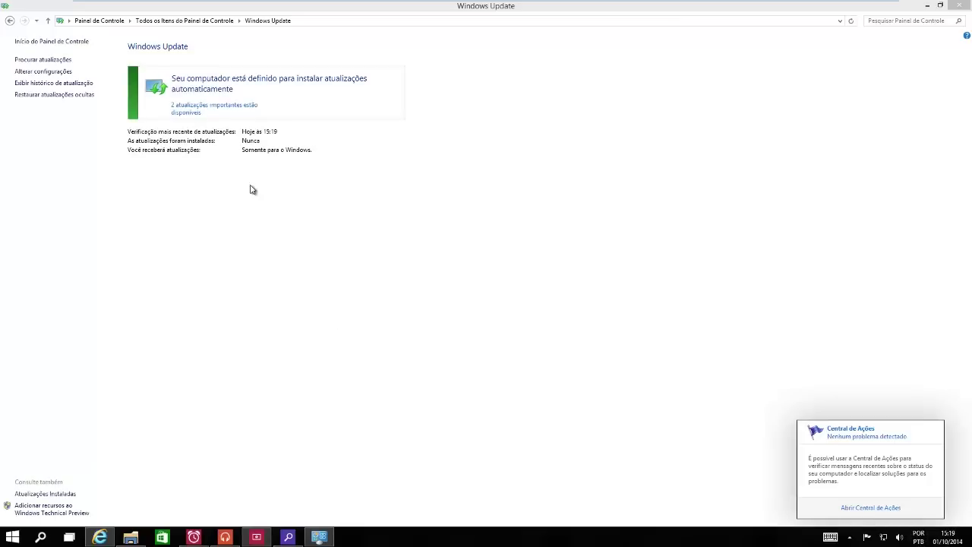
Step: Open the list of important updates, install the selected Windows Defender and KB3001512 updates, and minimize Windows Update
left_click(218, 130)
left_click(216, 114)
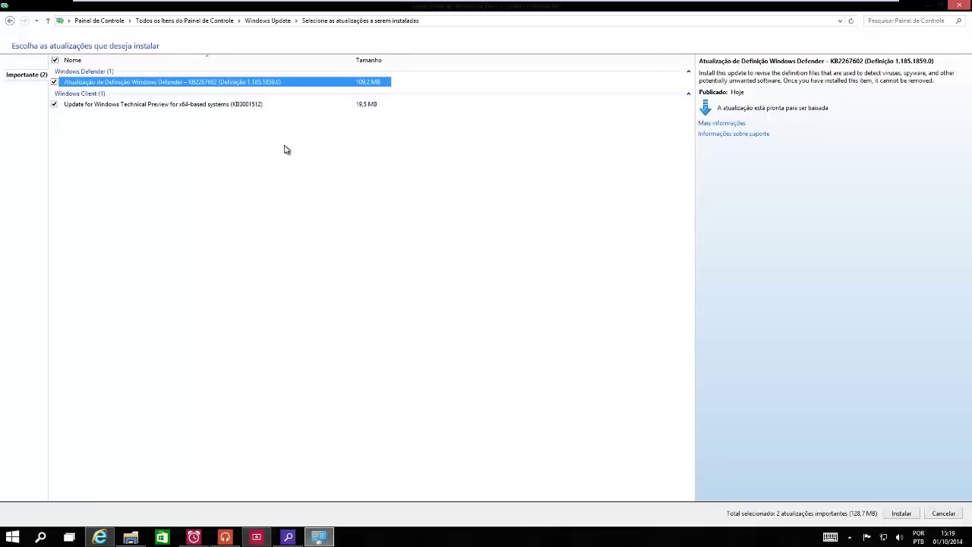
left_click(900, 513)
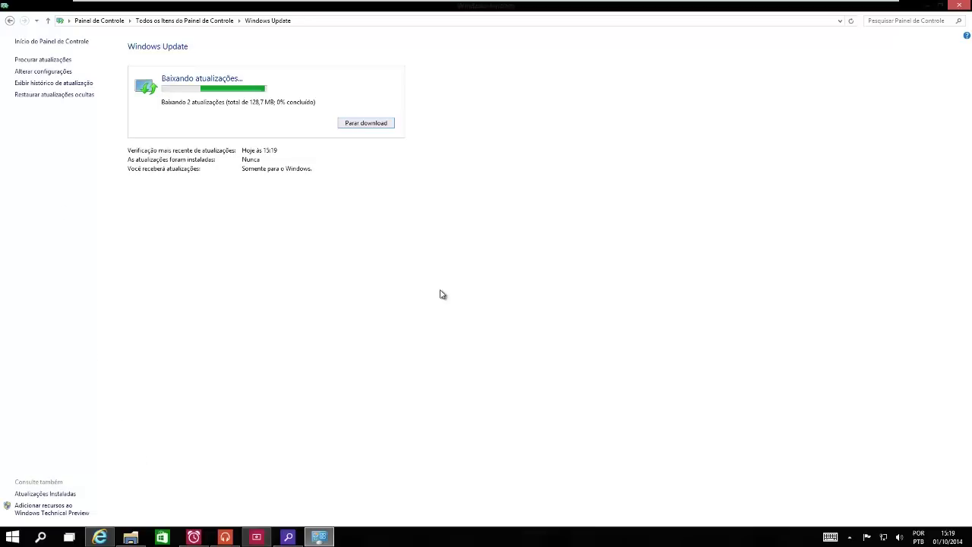
left_click(926, 8)
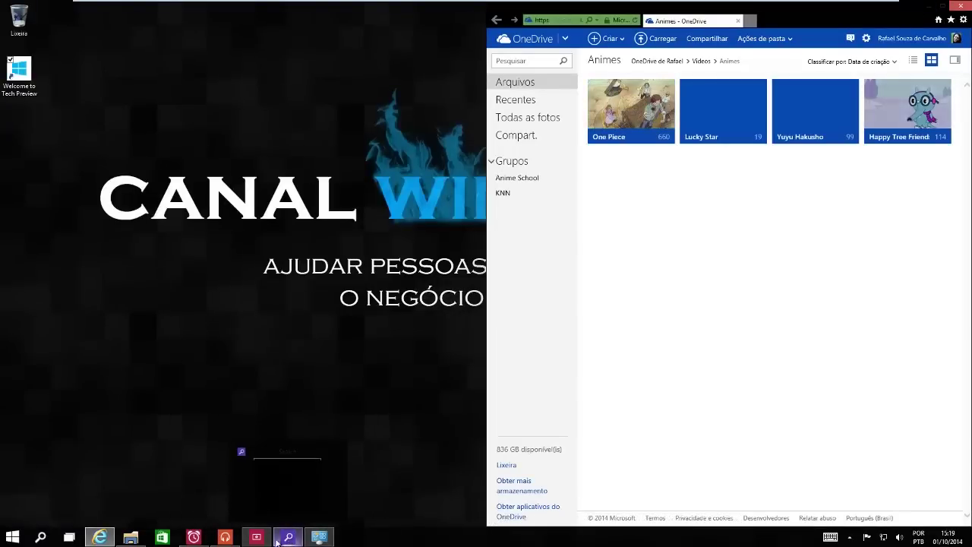
Step: Launch the Store app and close the taskbar and Start menu properties dialog
left_click(162, 537)
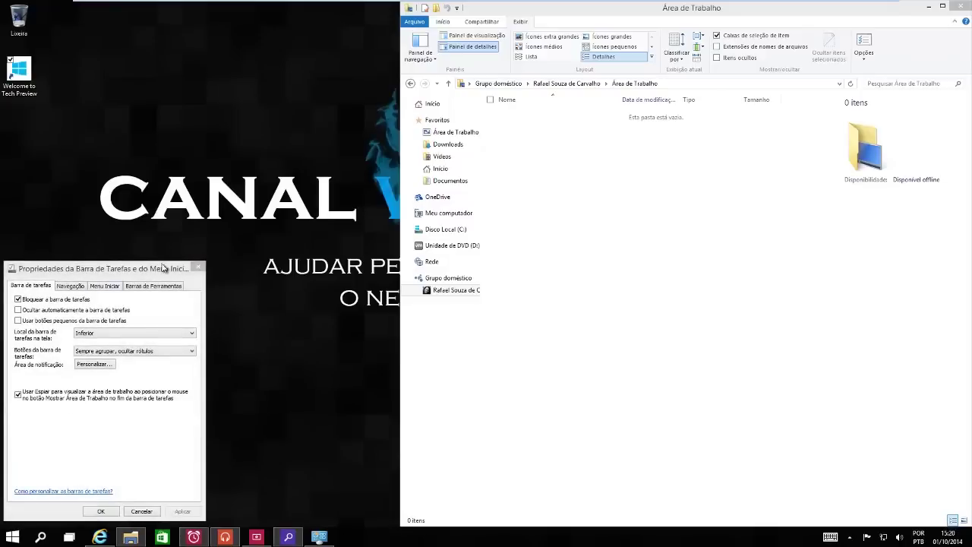
left_click(199, 269)
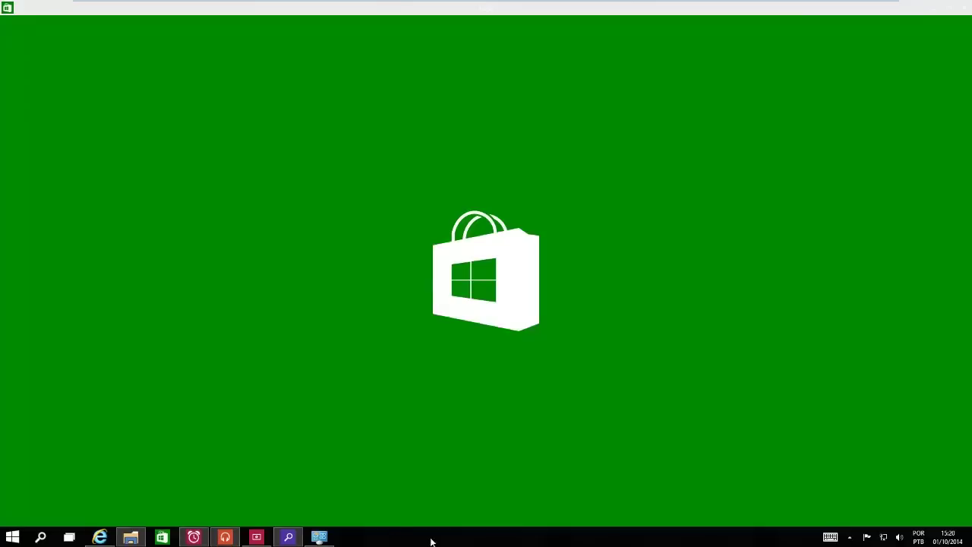
Step: Open the Task Manager from the taskbar and expand it to the detailed view
right_click(475, 542)
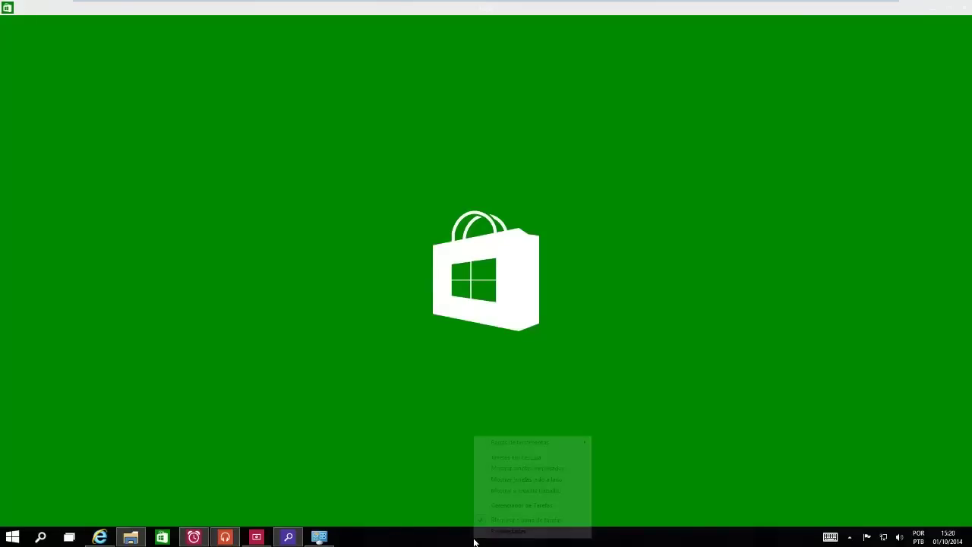
left_click(497, 509)
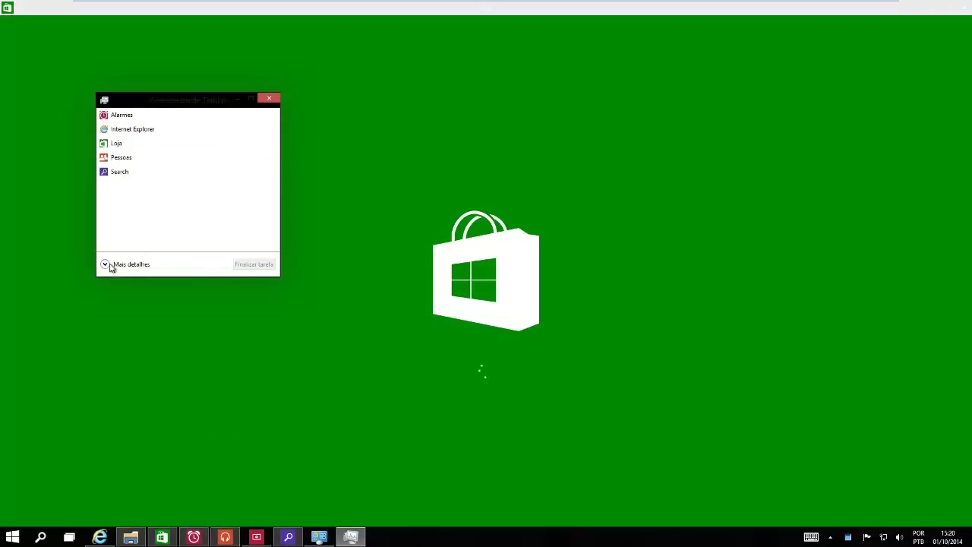
left_click(106, 265)
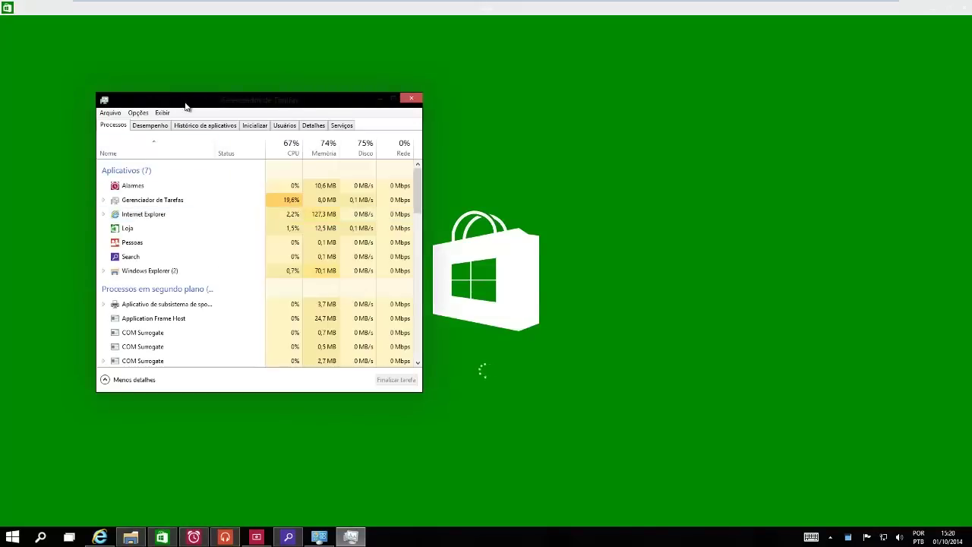
Step: Move the Task Manager toward the middle, look through its performance, app history, startup and user pages, and close it
left_click_drag(185, 104, 369, 145)
left_click(333, 168)
left_click(384, 167)
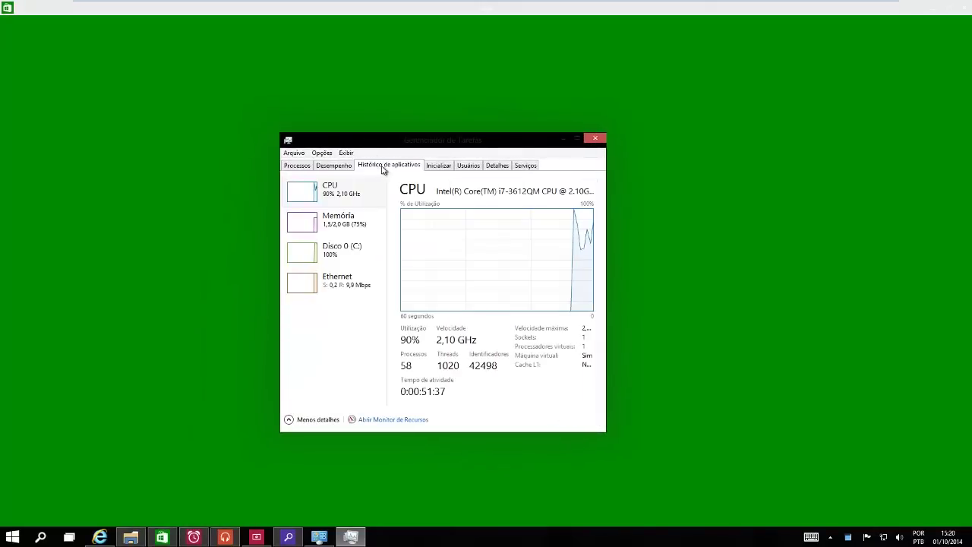
left_click(436, 167)
left_click(470, 166)
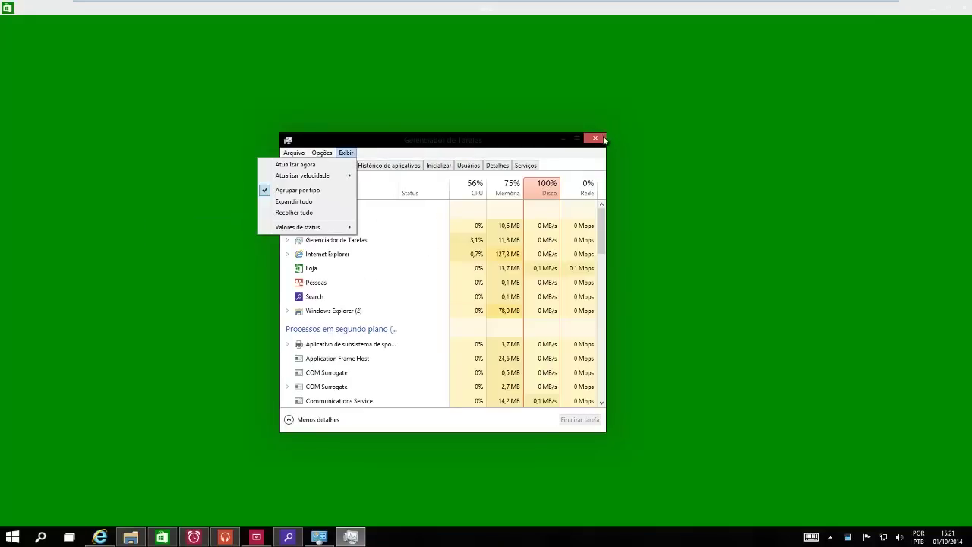
left_click(600, 137)
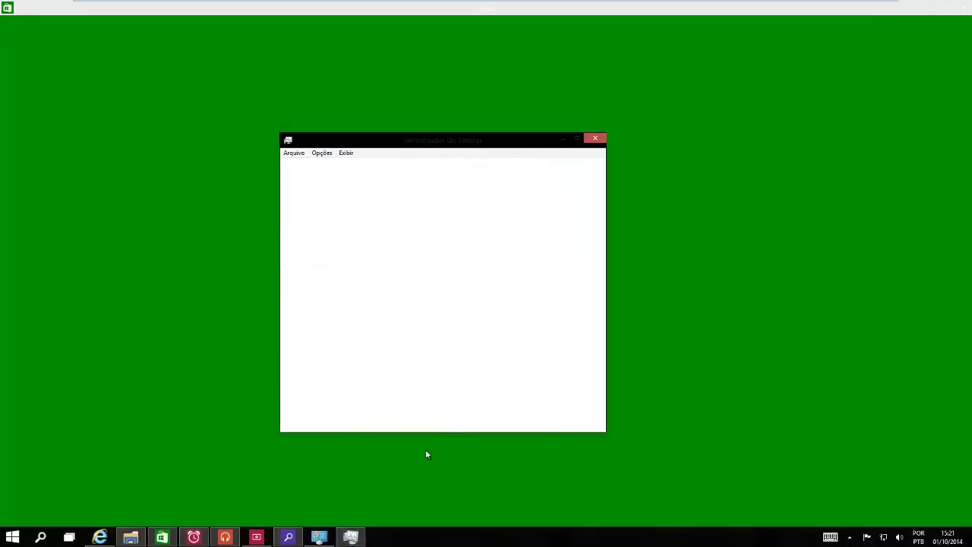
Step: Open the Start menu and bring up the tile options for Skype and Clima
left_click(11, 539)
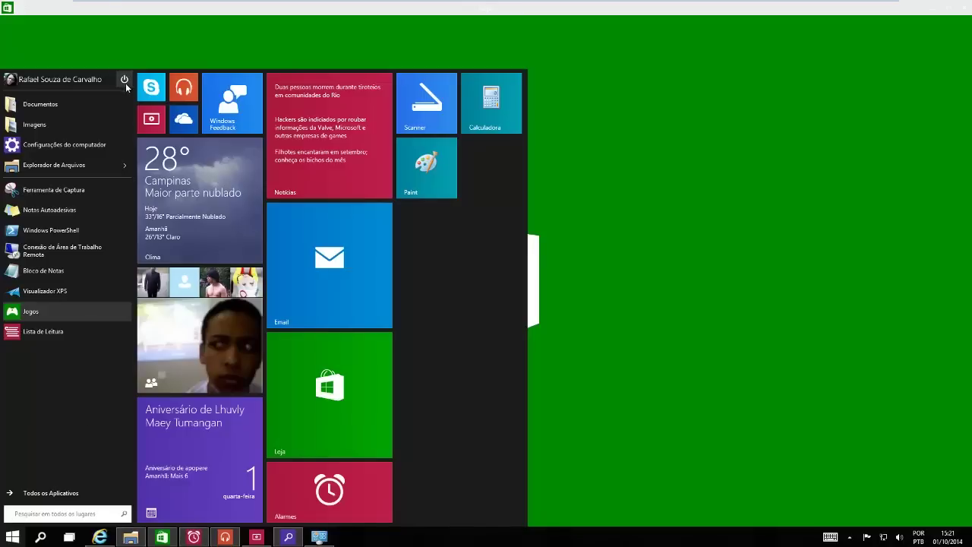
right_click(159, 91)
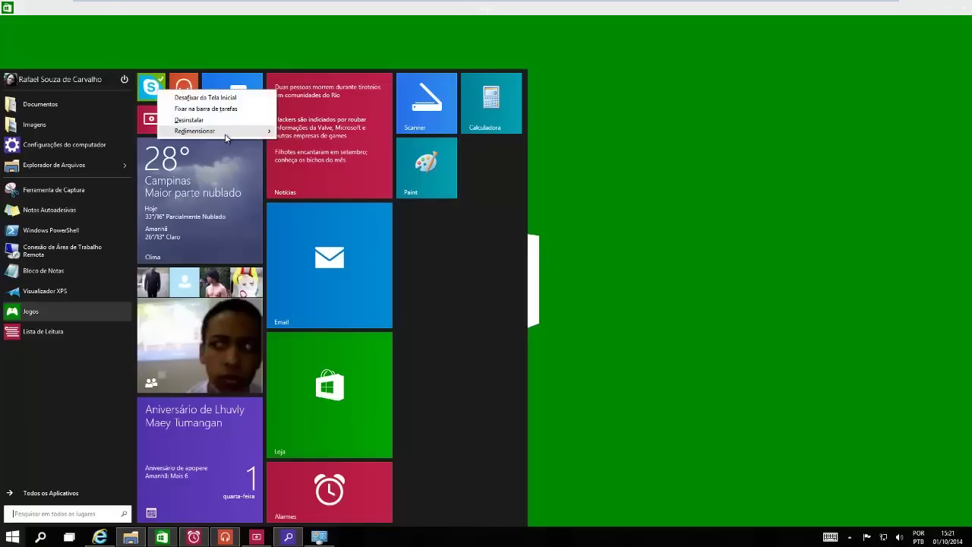
left_click(403, 285)
right_click(198, 214)
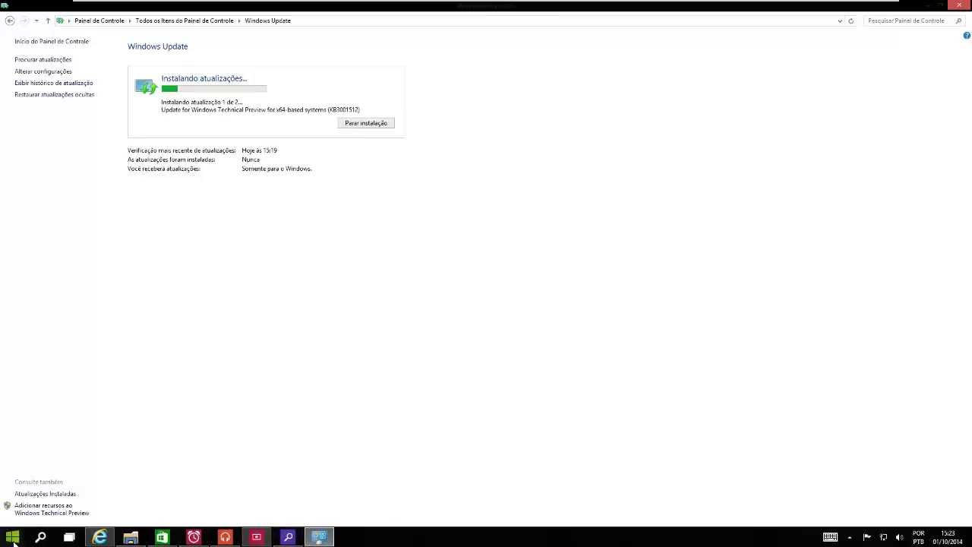
Step: Launch Windows Feedback from the Start menu, restore it from full screen to a window and move it over Windows Update
left_click(14, 541)
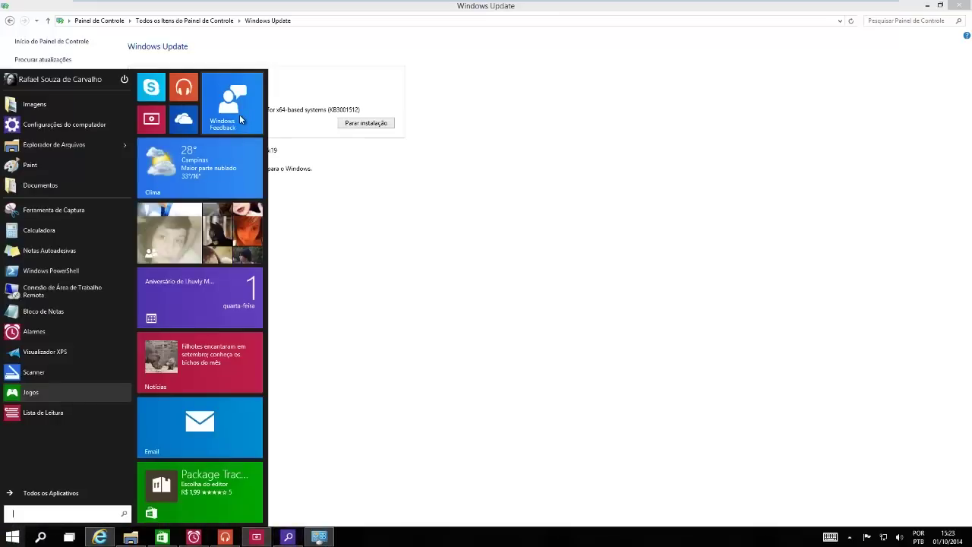
left_click(240, 114)
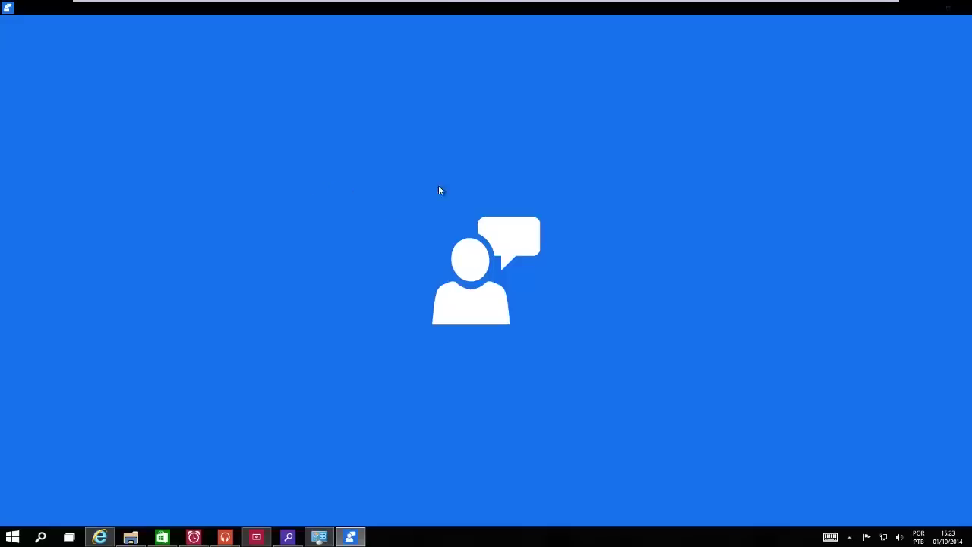
left_click(942, 7)
left_click_drag(458, 30, 676, 80)
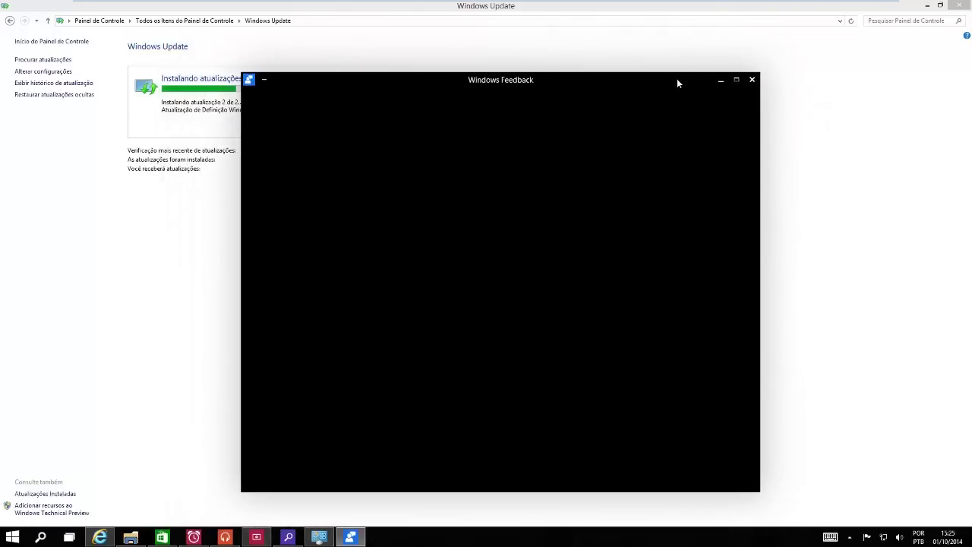
Step: Reposition the Windows Feedback window near the middle of the screen and bring Windows Update back behind it
left_click_drag(512, 85, 698, 92)
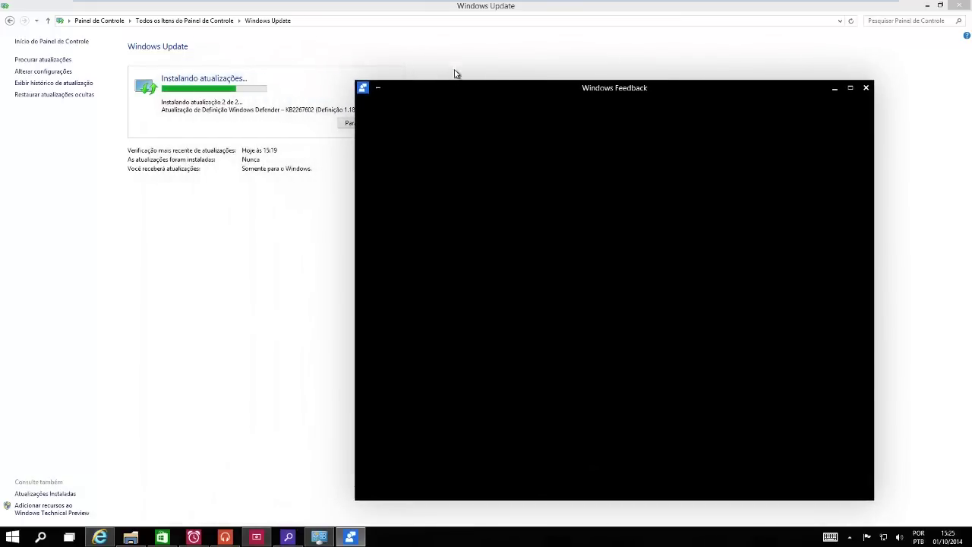
left_click_drag(449, 90, 388, 101)
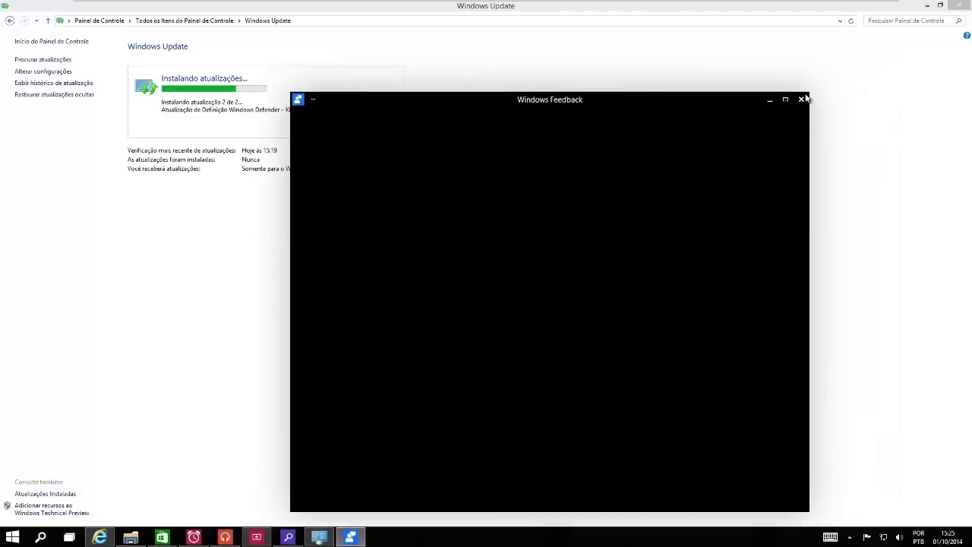
left_click_drag(678, 99, 716, 60)
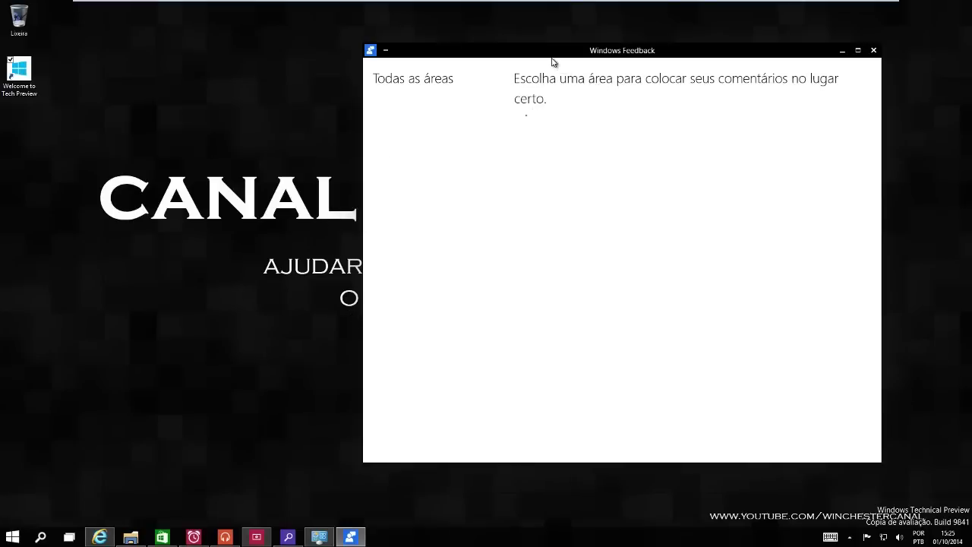
left_click_drag(552, 61, 545, 56)
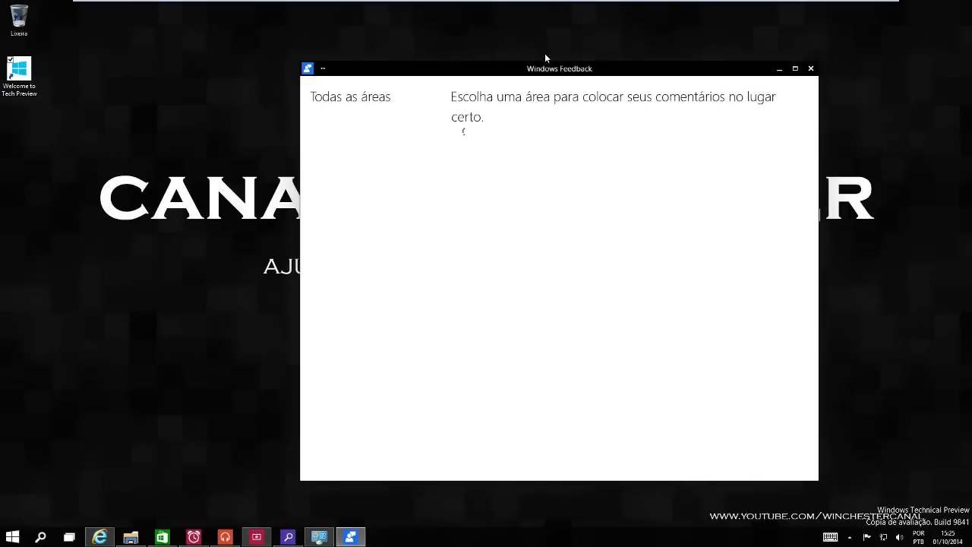
left_click(318, 537)
left_click(354, 539)
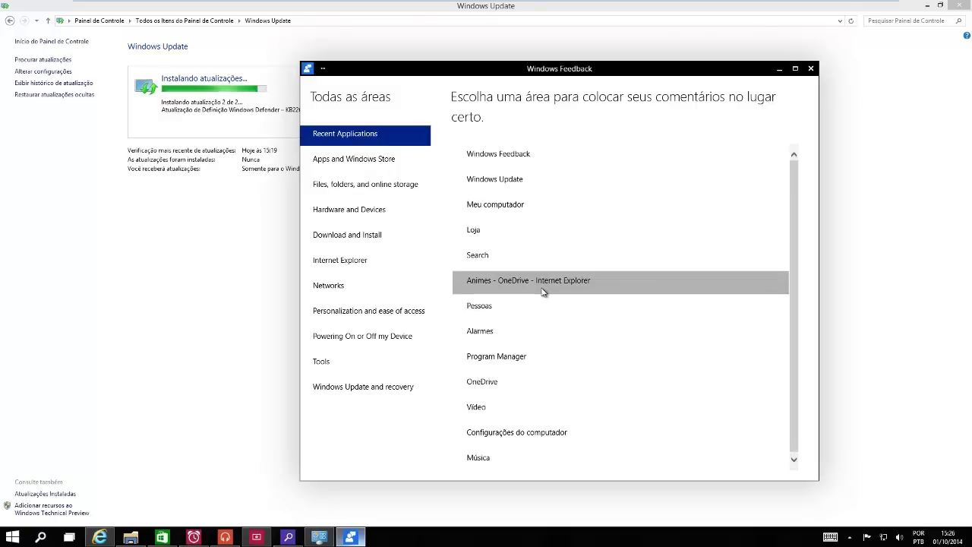
Step: Open the Start screen feedback page from the Files, folders, and online storage area
key("Down")
key("Down")
left_click(507, 331)
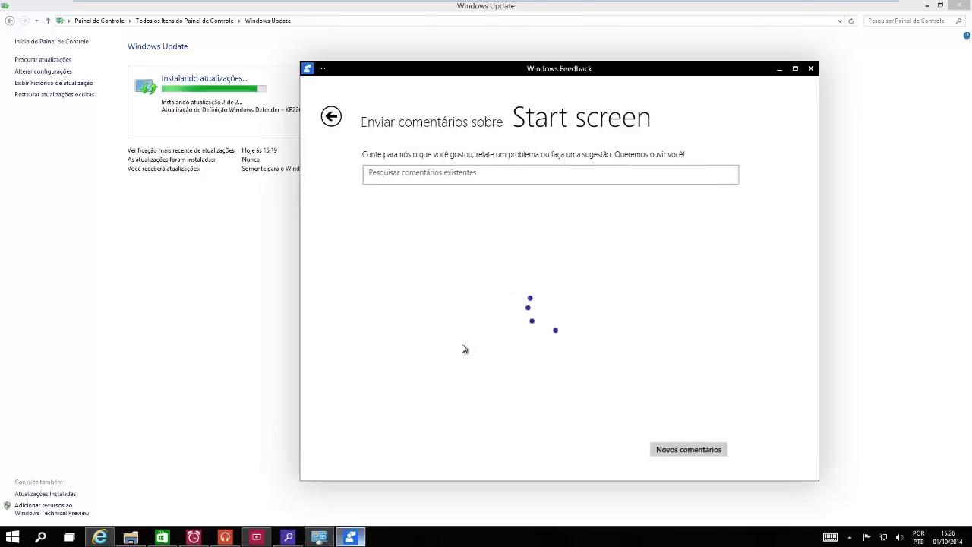
Step: Look at the existing-comments search field and the Start menu, and return to the list of feedback areas
left_click(404, 174)
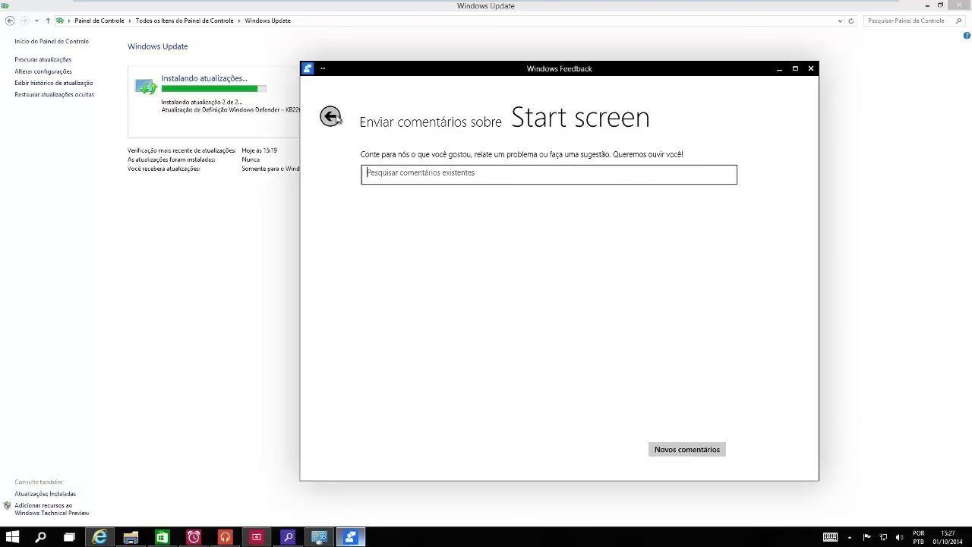
left_click(13, 537)
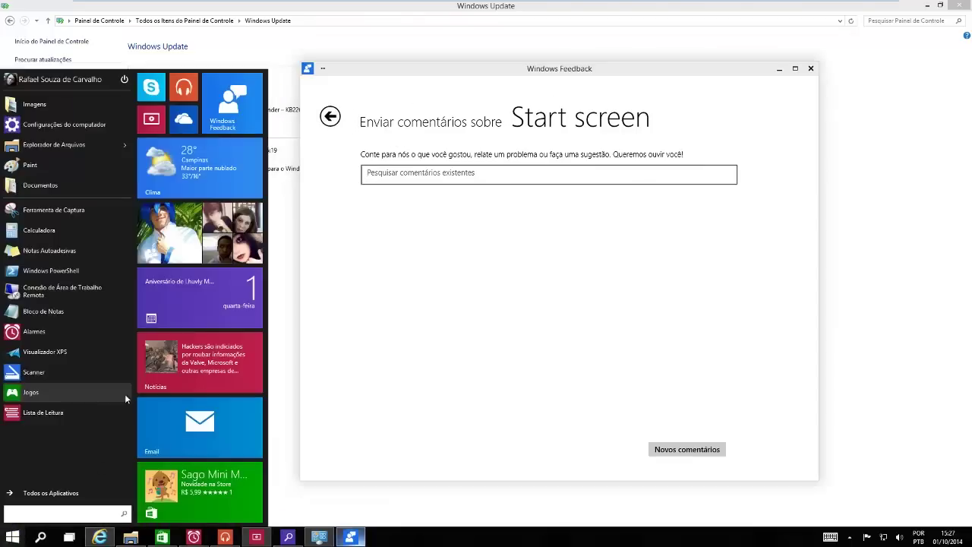
left_click(422, 252)
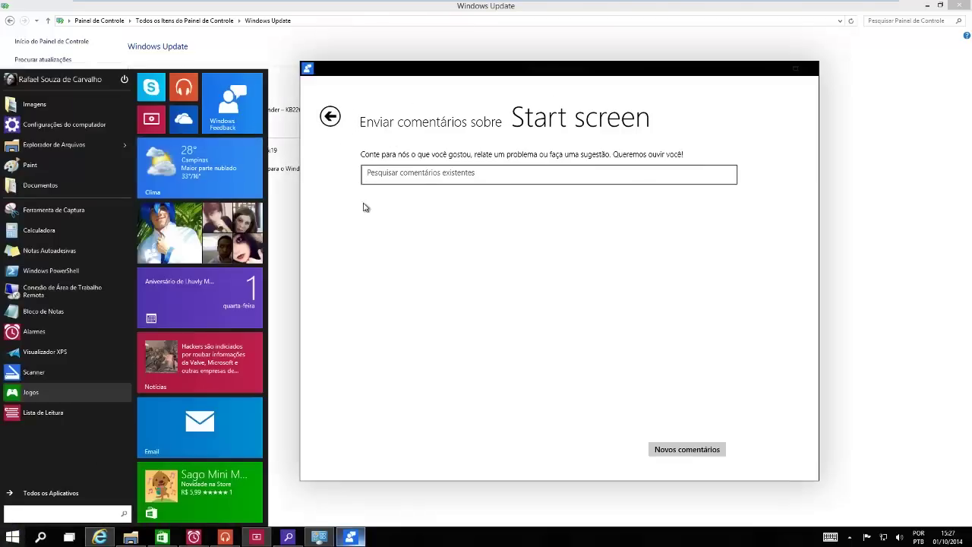
left_click(331, 117)
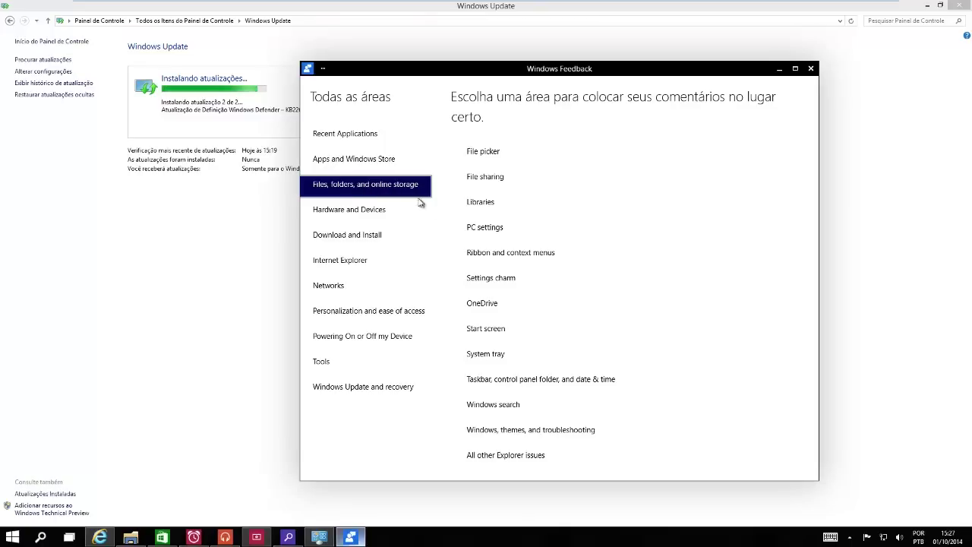
Step: Open the Start screen feedback page and enter the comment "Gostaria que a tela inicial, permanecesse como opcional na versão final do sistema!"
left_click(522, 332)
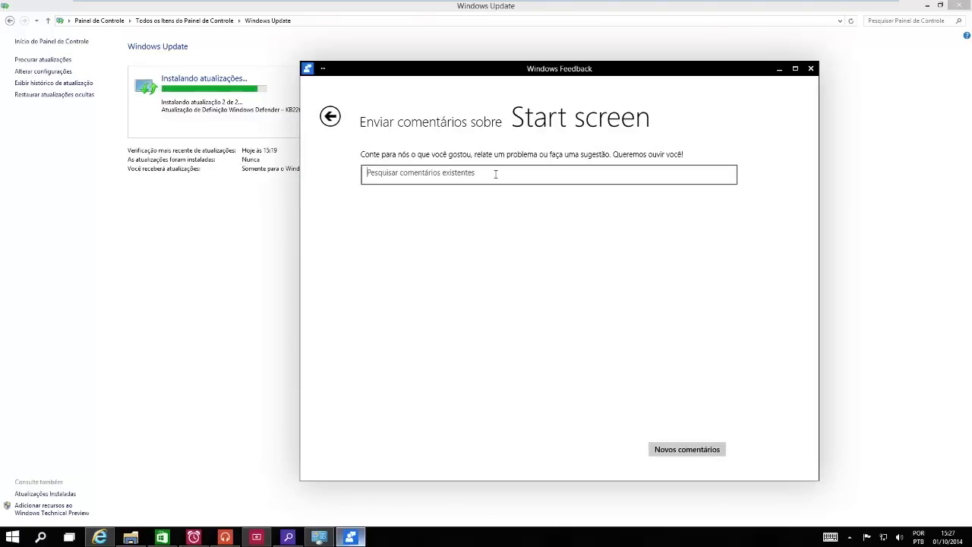
type("Go")
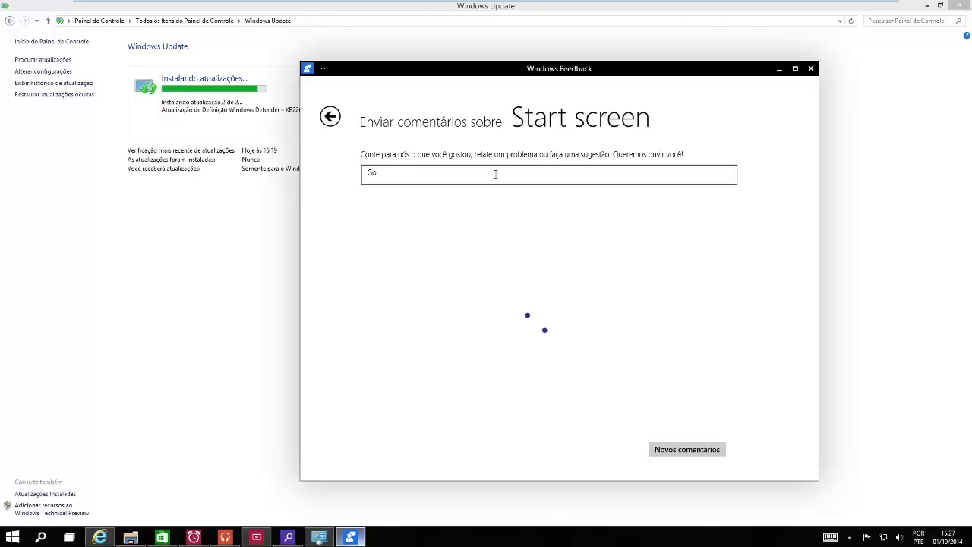
type("staria que a tela iniciar")
type(", ")
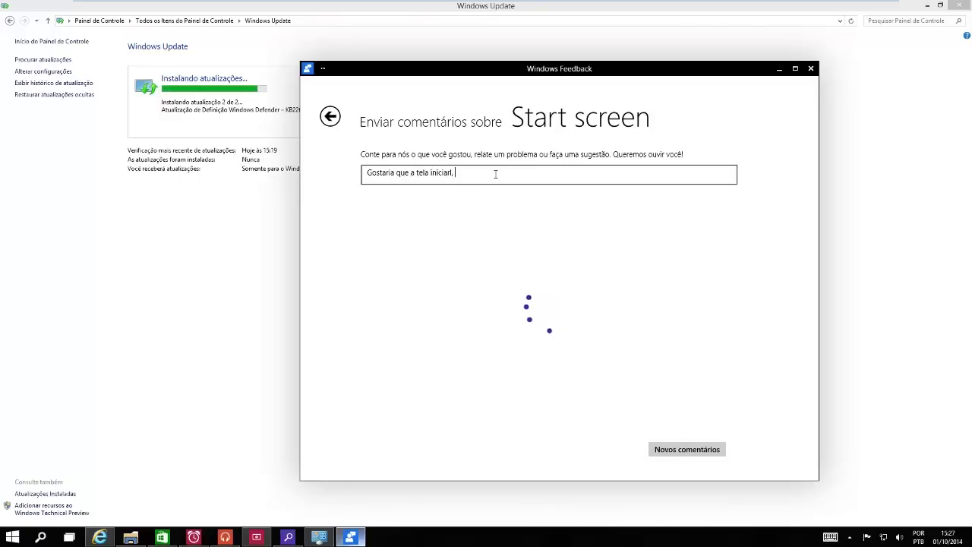
type("permanecesse como opcional n")
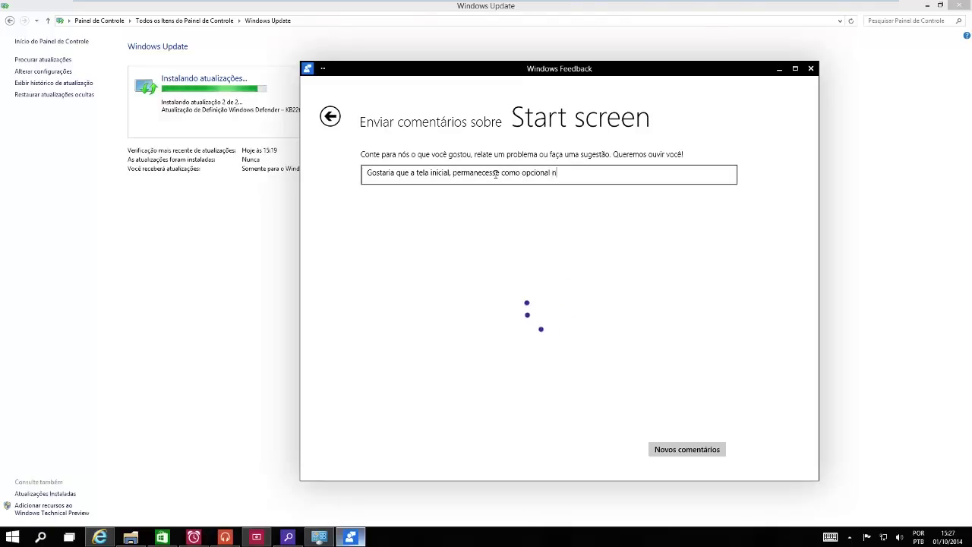
type("istema")
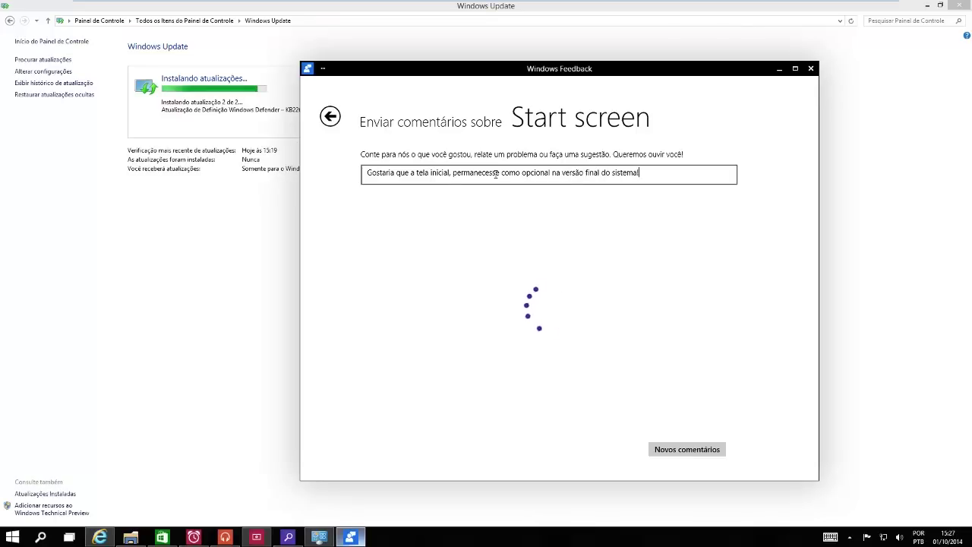
type("!")
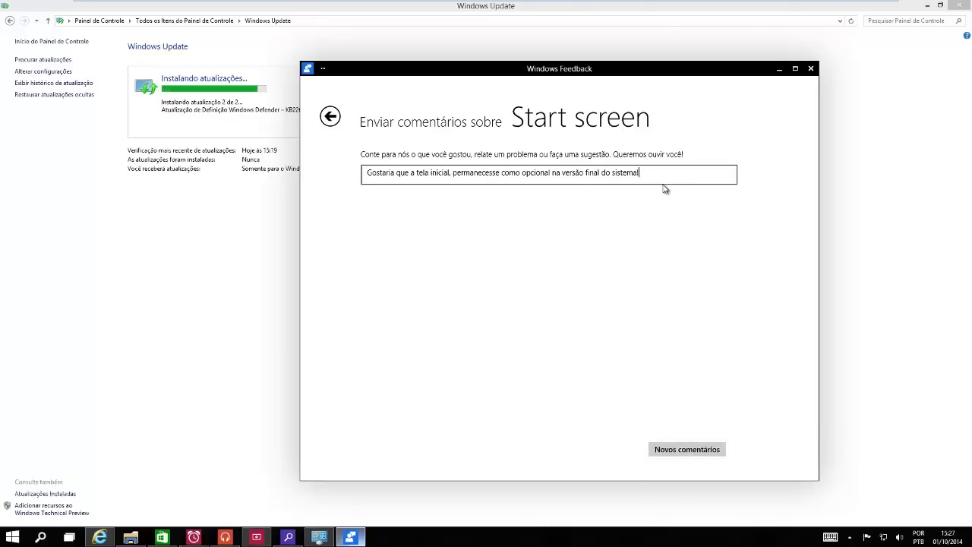
Step: Submit the entered text as a new comment about the Start screen and return to the list of feedback areas
left_click_drag(658, 177, 509, 176)
left_click(424, 175)
left_click(677, 453)
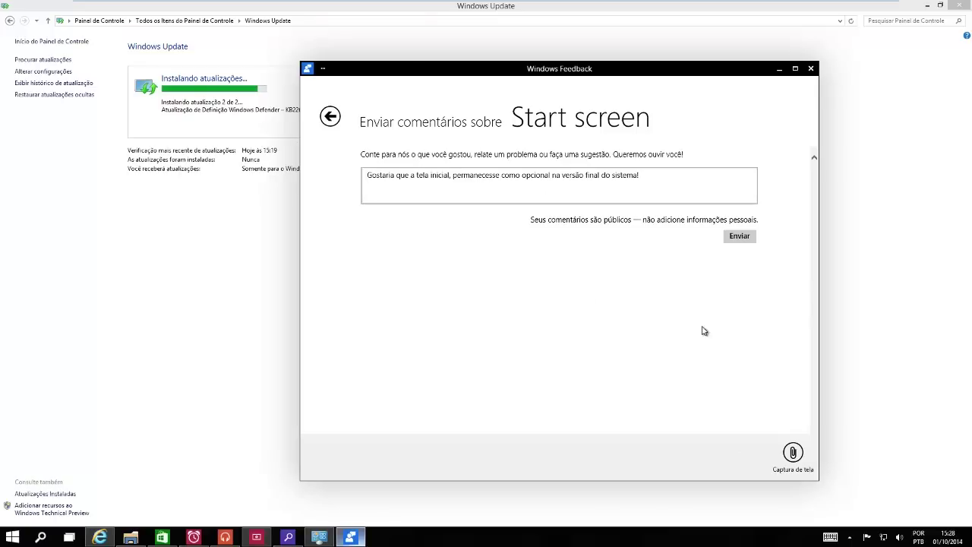
left_click(738, 237)
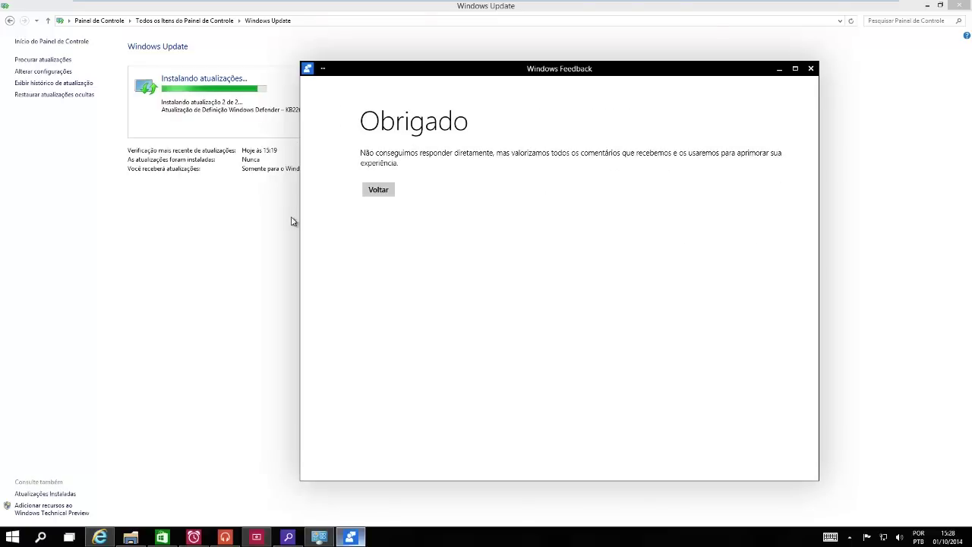
left_click(378, 191)
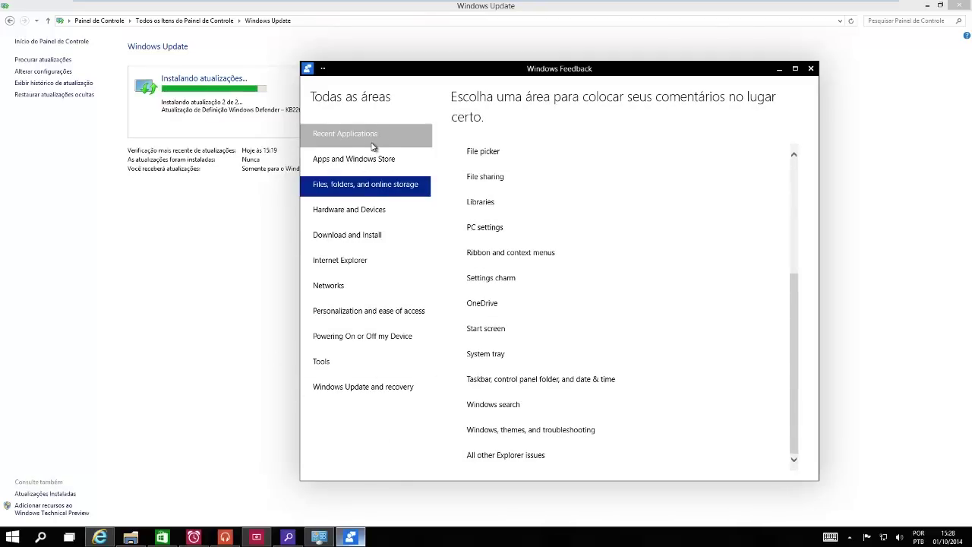
Step: Browse the Recent Applications and Apps and Windows Store areas, view the App behavior on multi-monitor feedback page, and return to the list
left_click(381, 161)
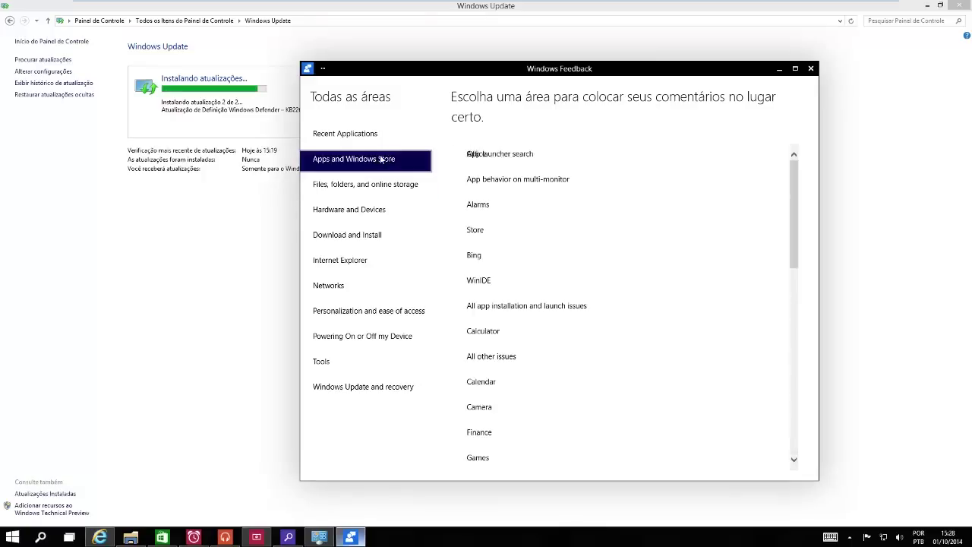
left_click(371, 136)
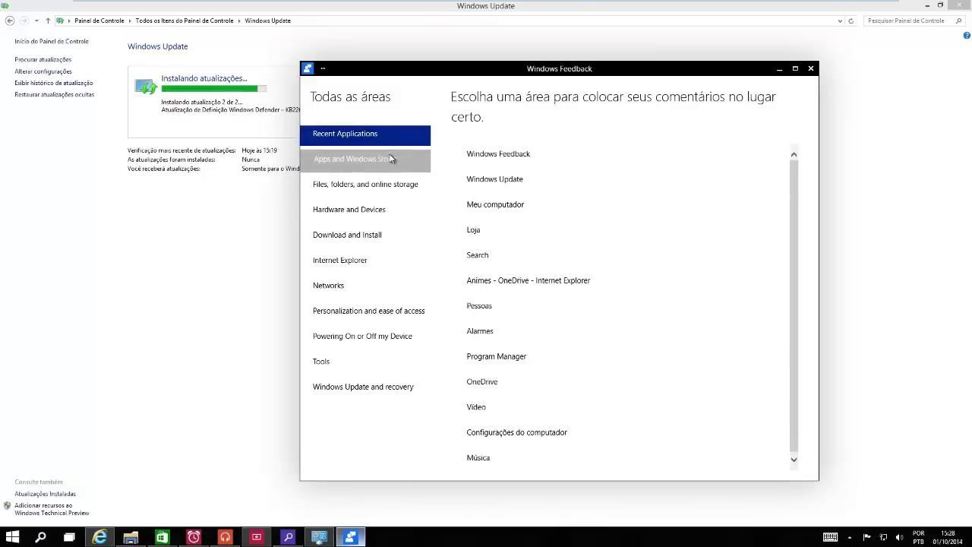
left_click(385, 157)
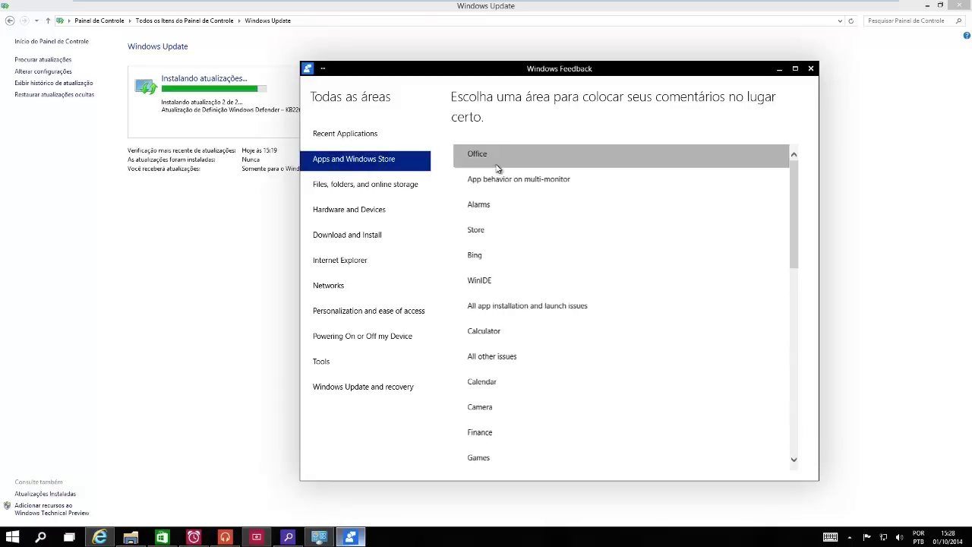
left_click(537, 188)
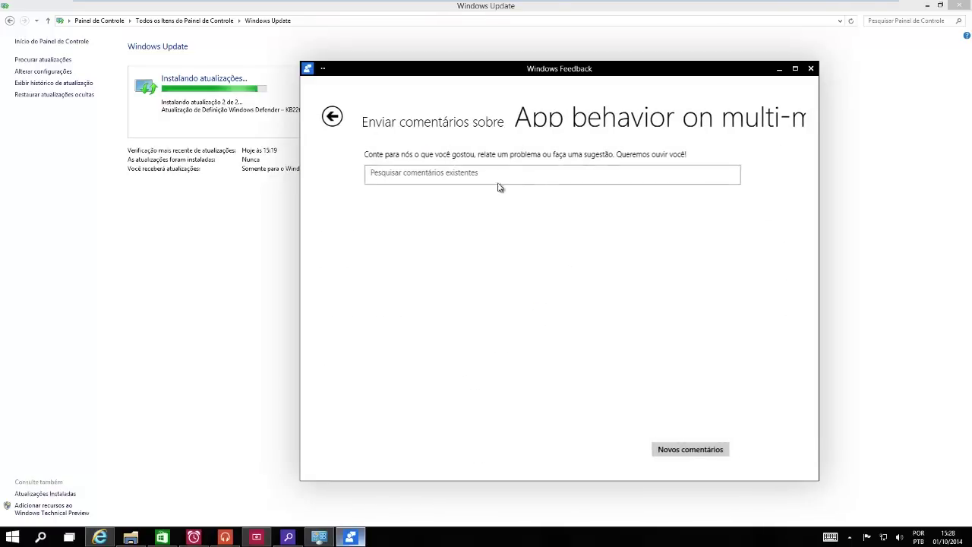
left_click(328, 122)
Step: View the Windows update feedback page under Windows Update and recovery, and close Windows Feedback
left_click_drag(747, 70, 711, 74)
left_click(357, 391)
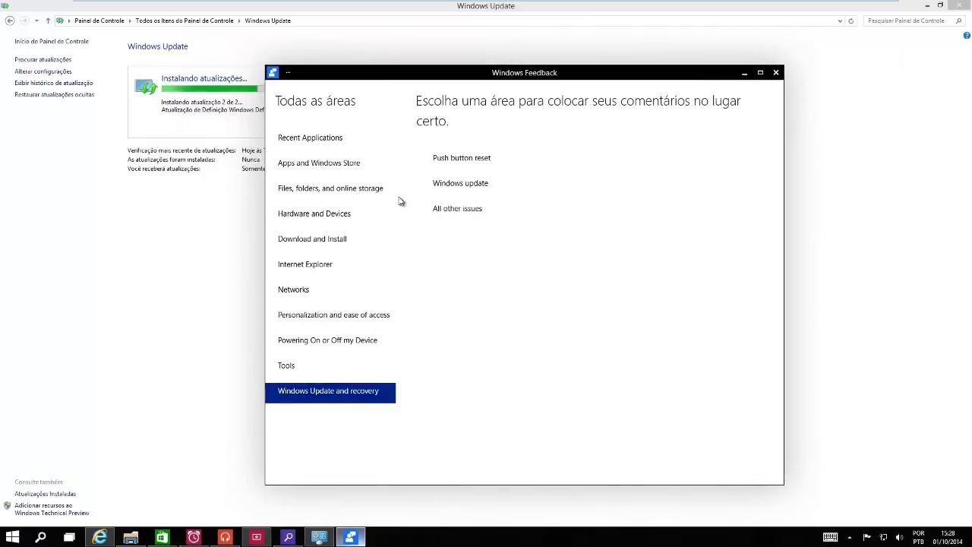
left_click(463, 184)
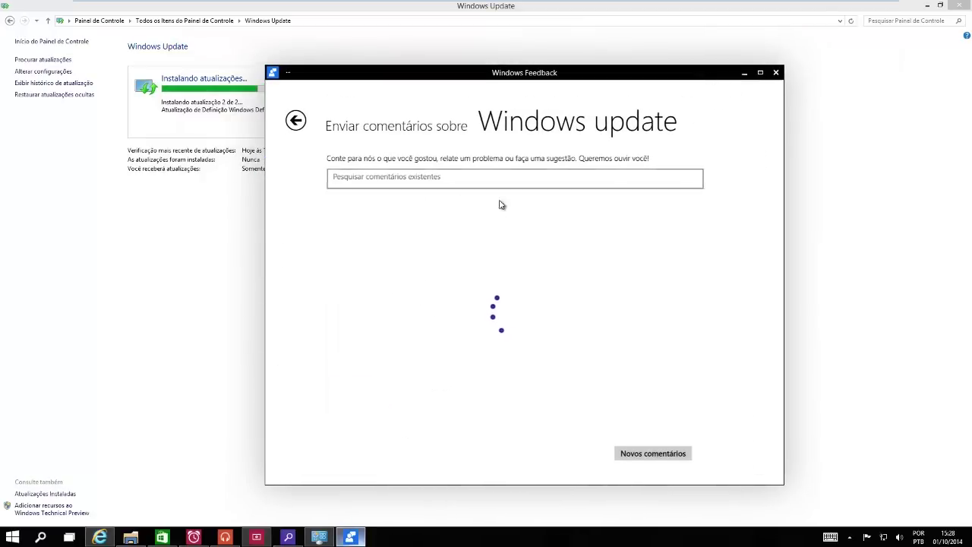
left_click(505, 181)
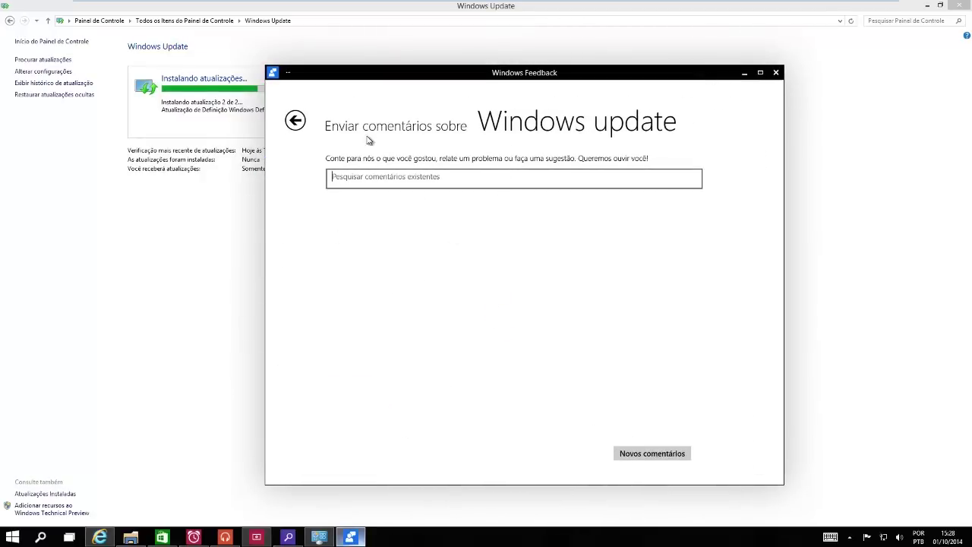
left_click(295, 121)
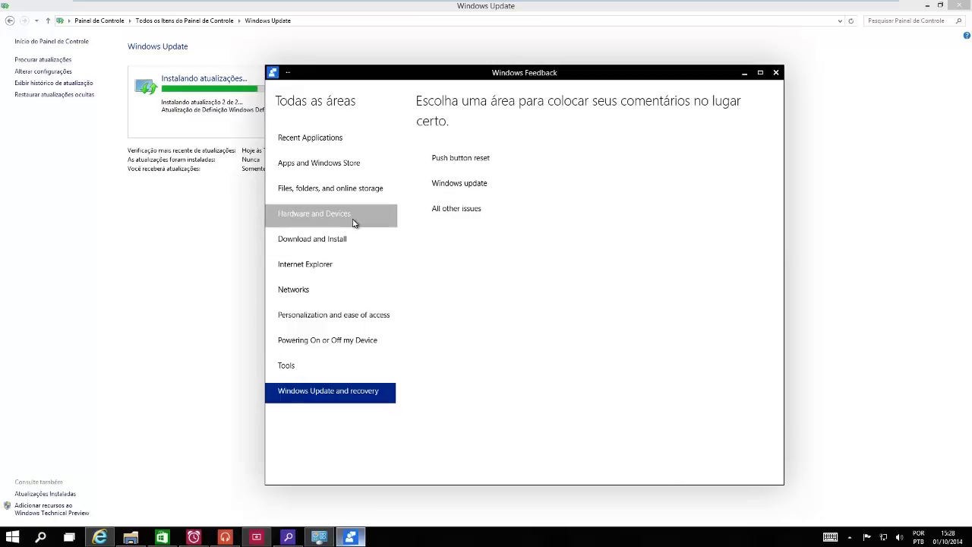
left_click(775, 72)
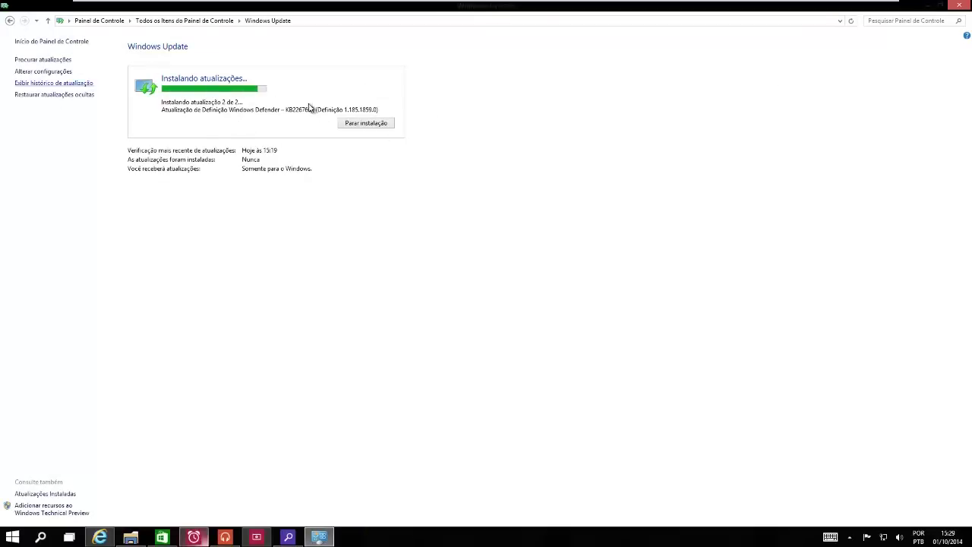
Step: Switch to File Explorer to view its Computador commands and window options, and return to Windows Update
left_click(132, 538)
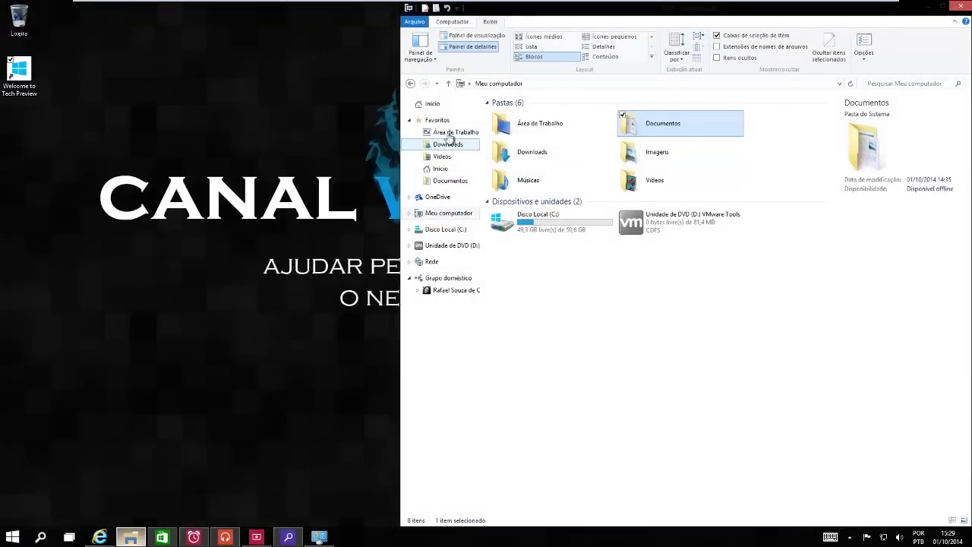
left_click(452, 21)
left_click(408, 8)
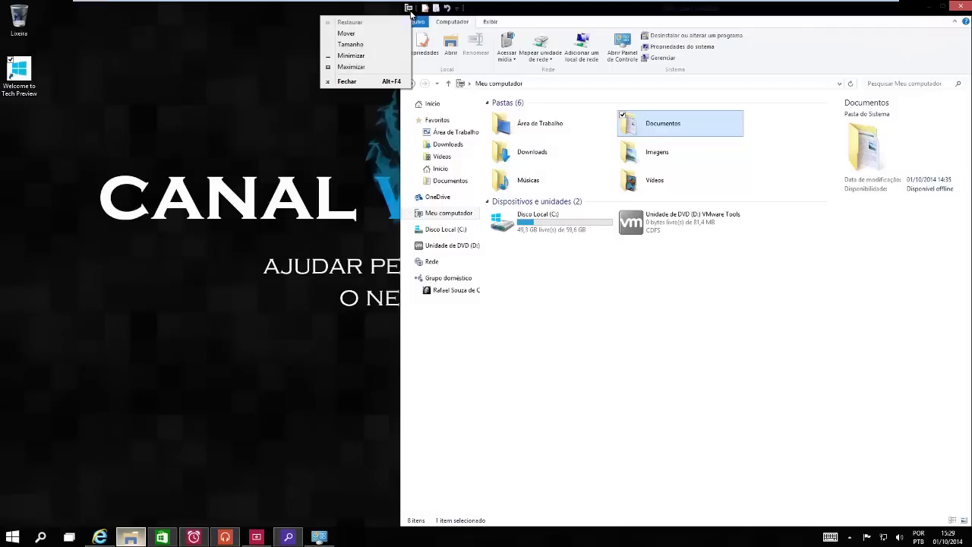
left_click(522, 373)
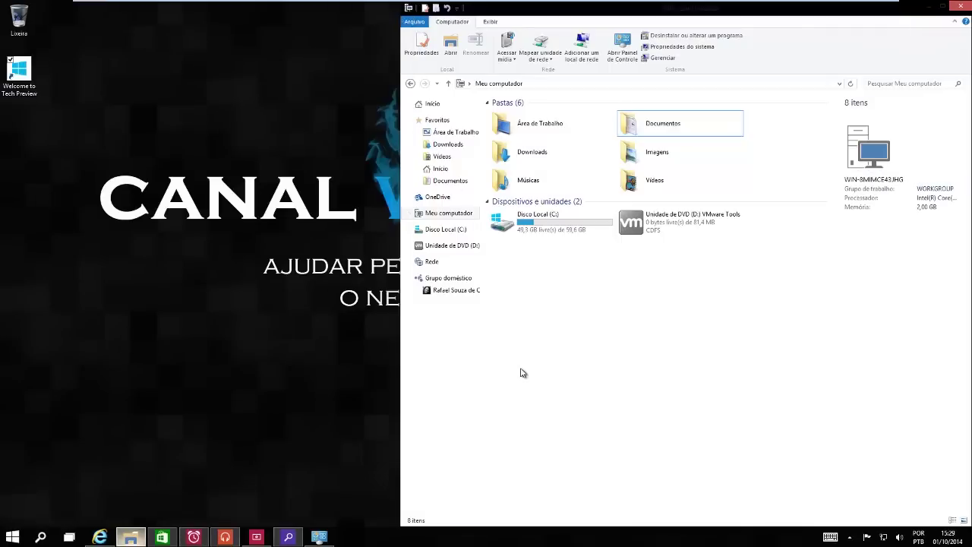
left_click(288, 536)
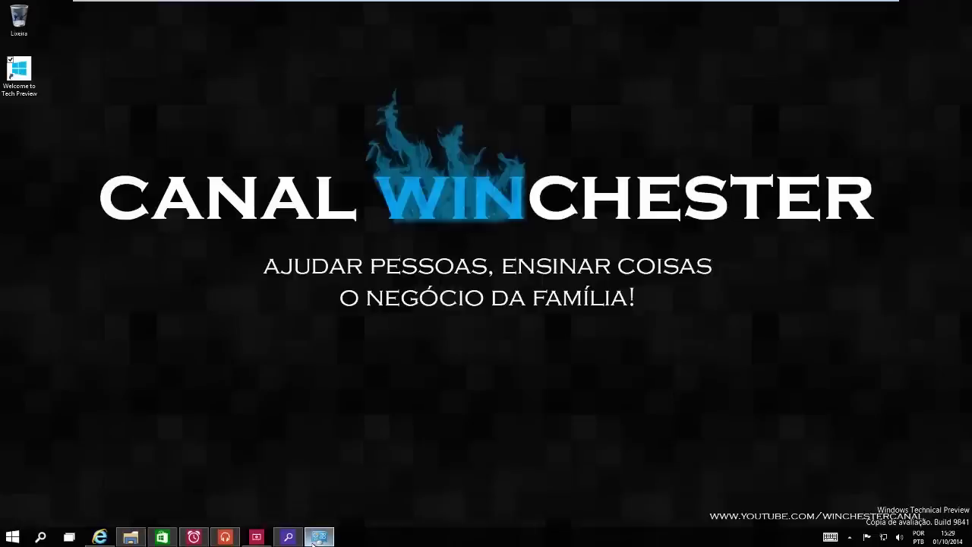
left_click(319, 537)
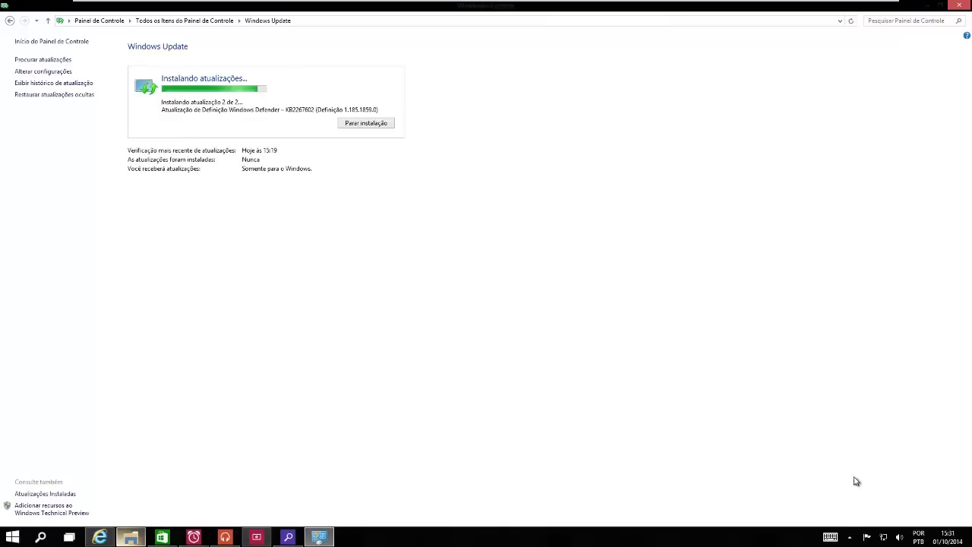
Step: Look at the hidden notification area icons and close their overflow list
left_click(845, 540)
left_click(787, 493)
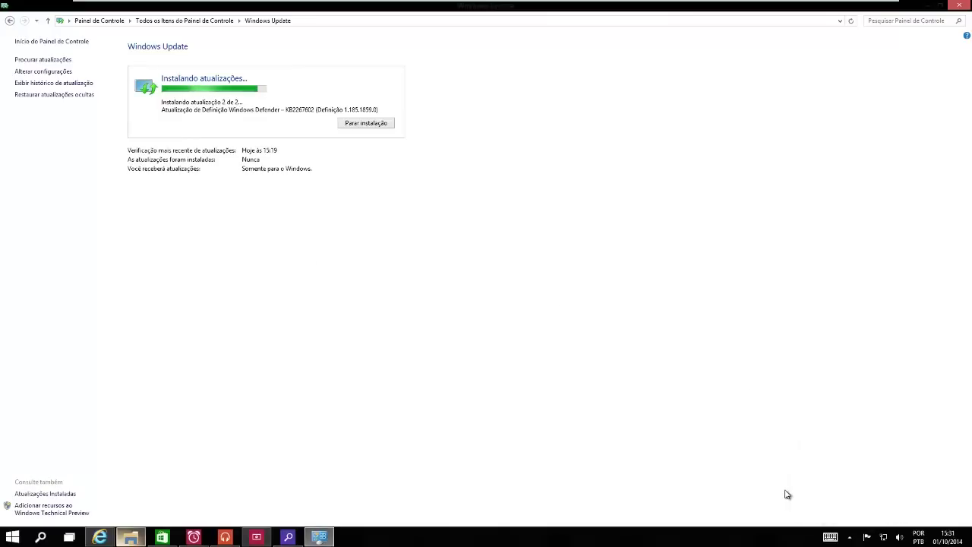
left_click(849, 539)
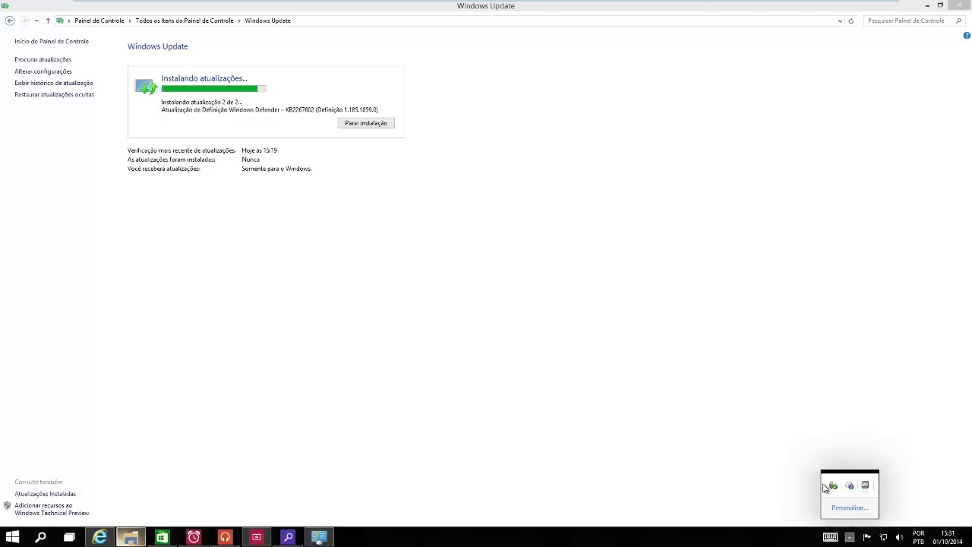
left_click(883, 472)
left_click(849, 537)
left_click(896, 486)
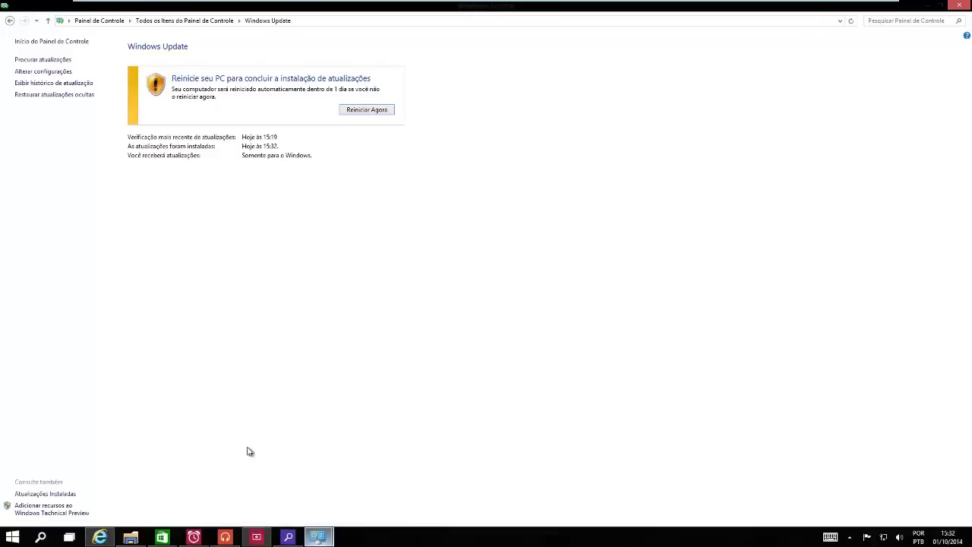
Step: Restart the PC from Windows Update to finish installing the updates and return to the desktop
left_click(372, 111)
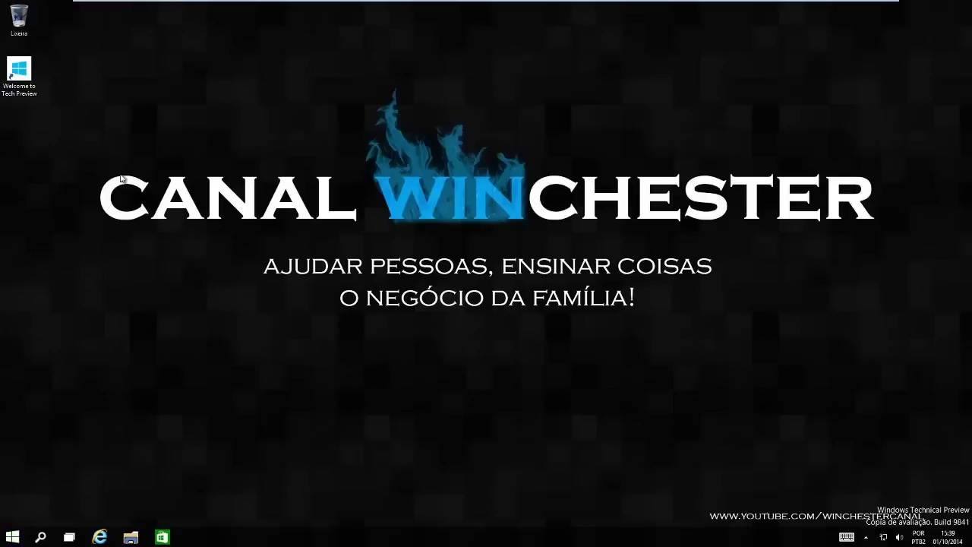
left_click_drag(80, 55, 906, 386)
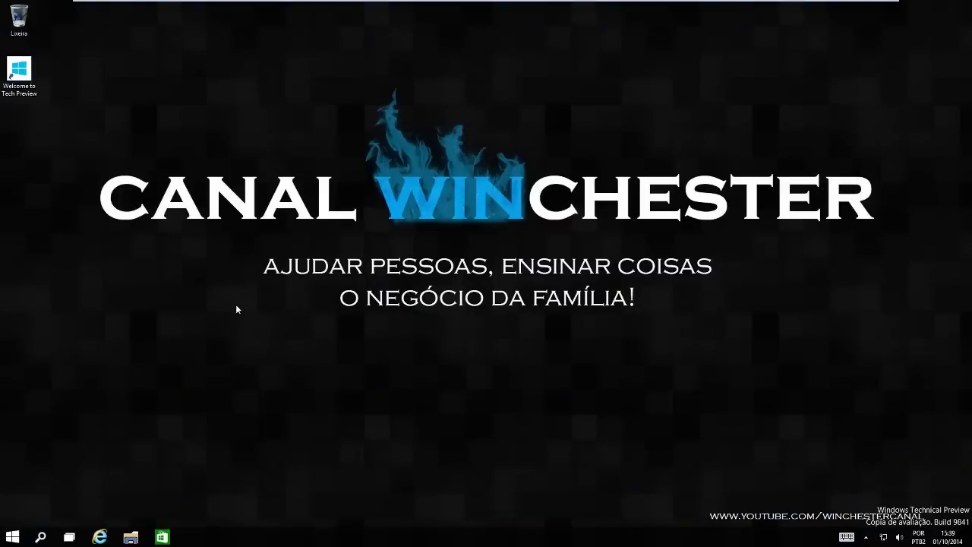